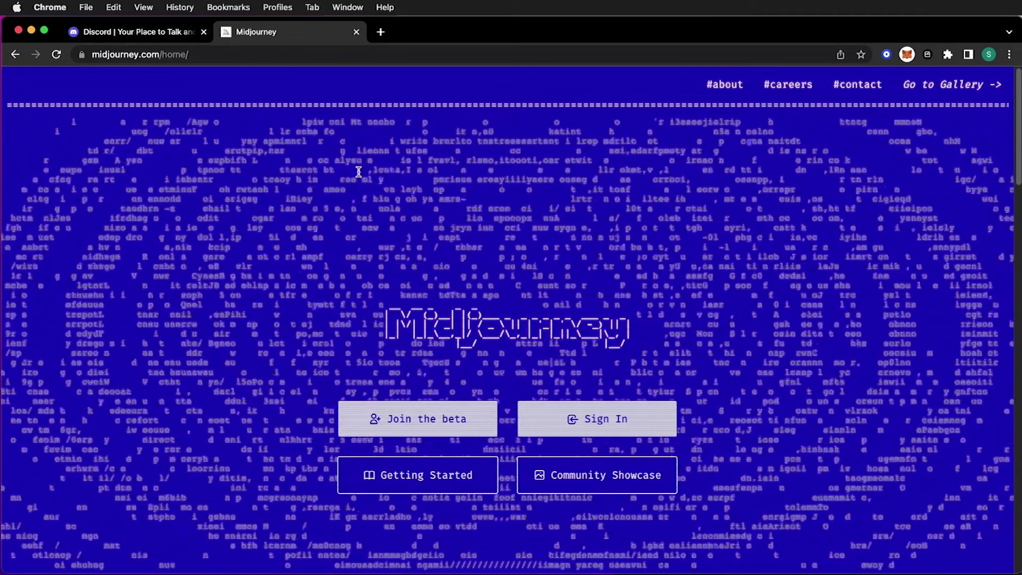
Switch to the Discord site, open Discord in the browser and go to the Midjourney server.
click(143, 32)
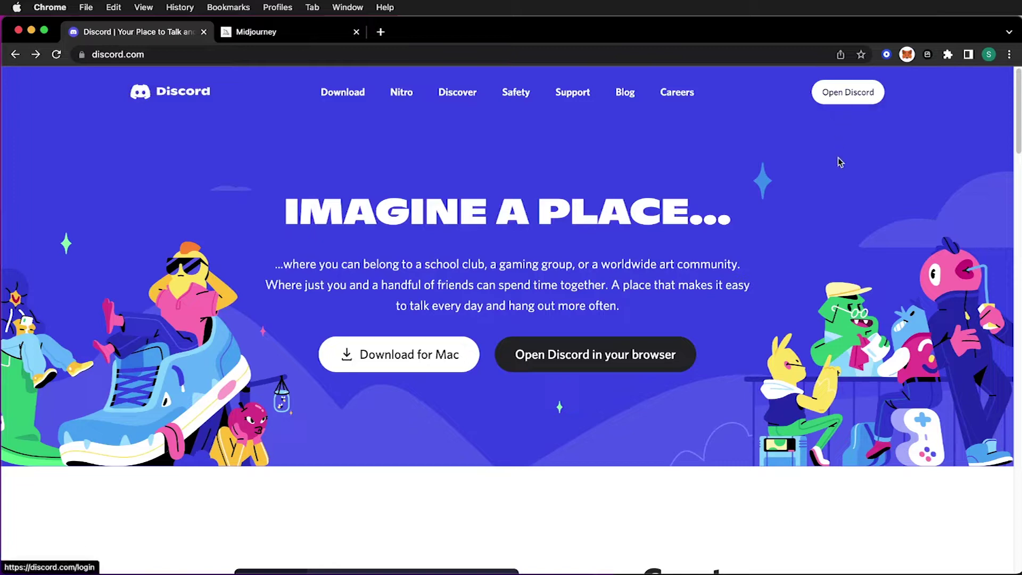
click(835, 96)
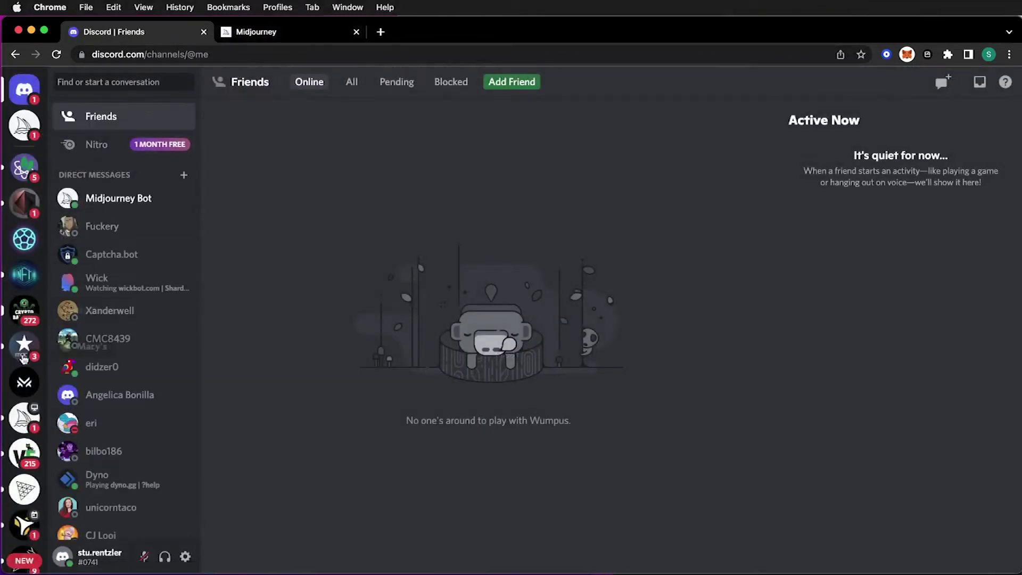
drag(23, 426, 20, 426)
click(21, 425)
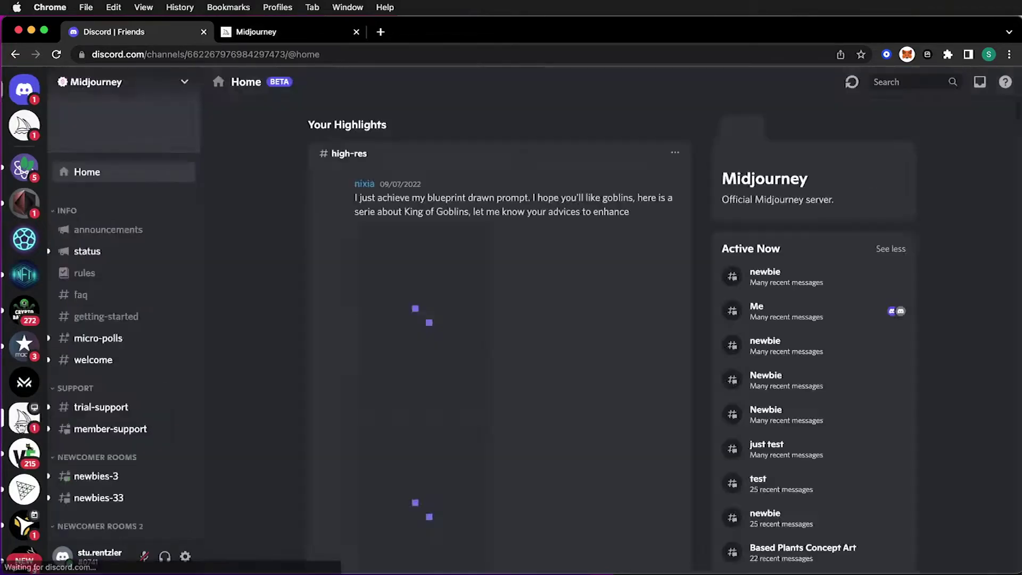
Open the newbies-93 channel of the Midjourney server in Discord and browse its posts.
click(295, 27)
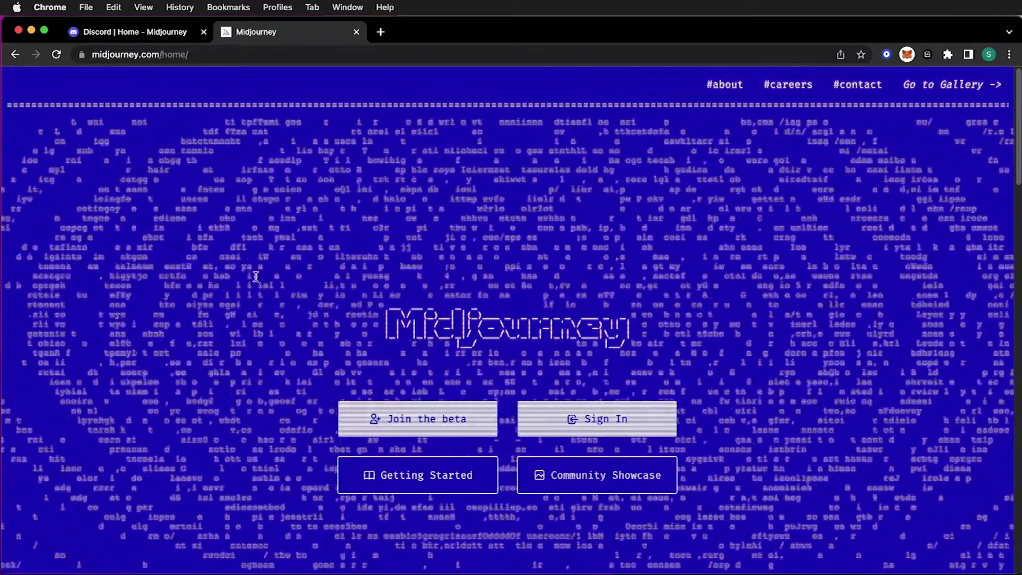
click(134, 33)
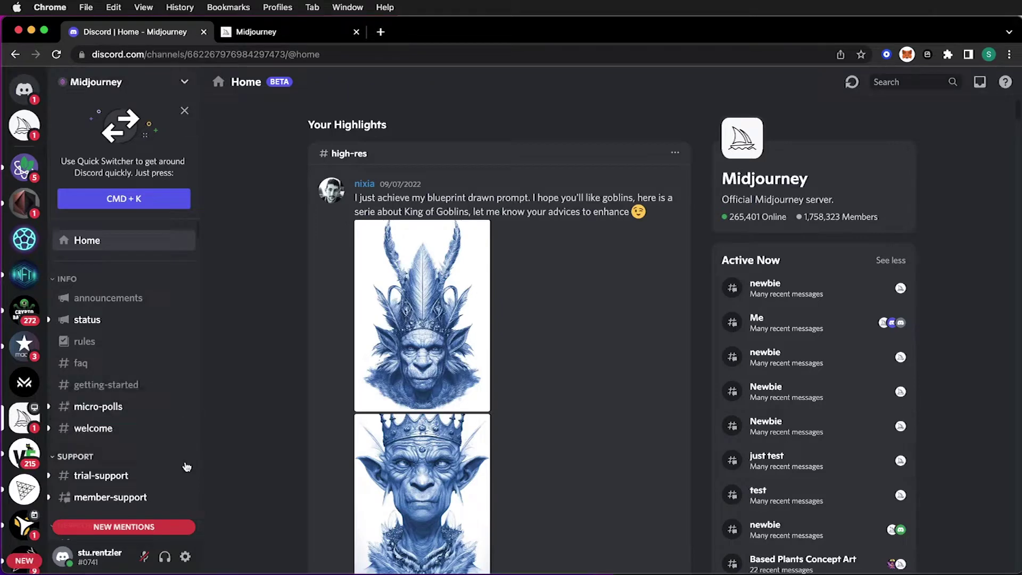
scroll(154, 453, down, 7)
scroll(153, 455, down, 1)
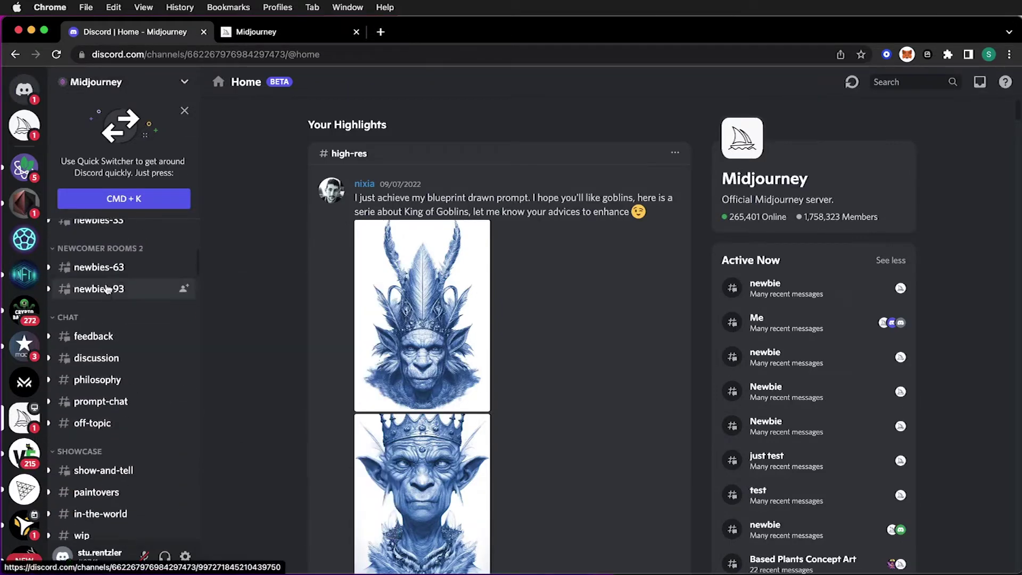
click(106, 289)
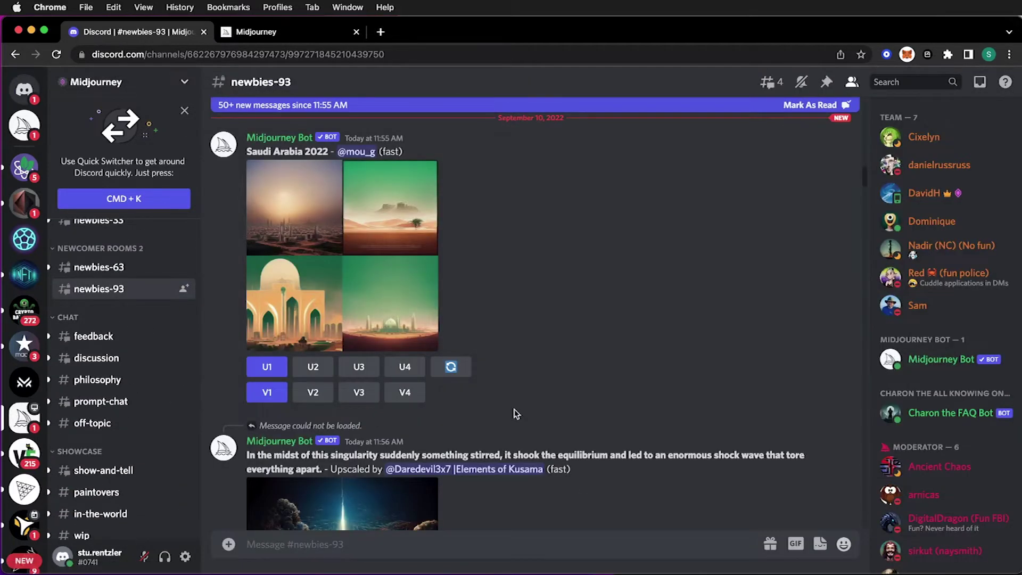
scroll(514, 413, down, 10)
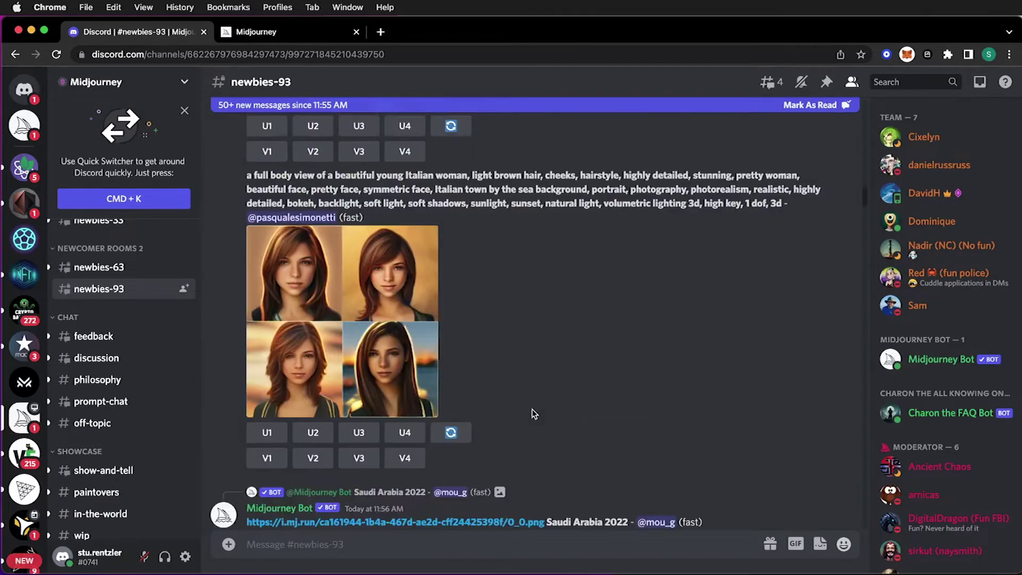
scroll(532, 408, down, 10)
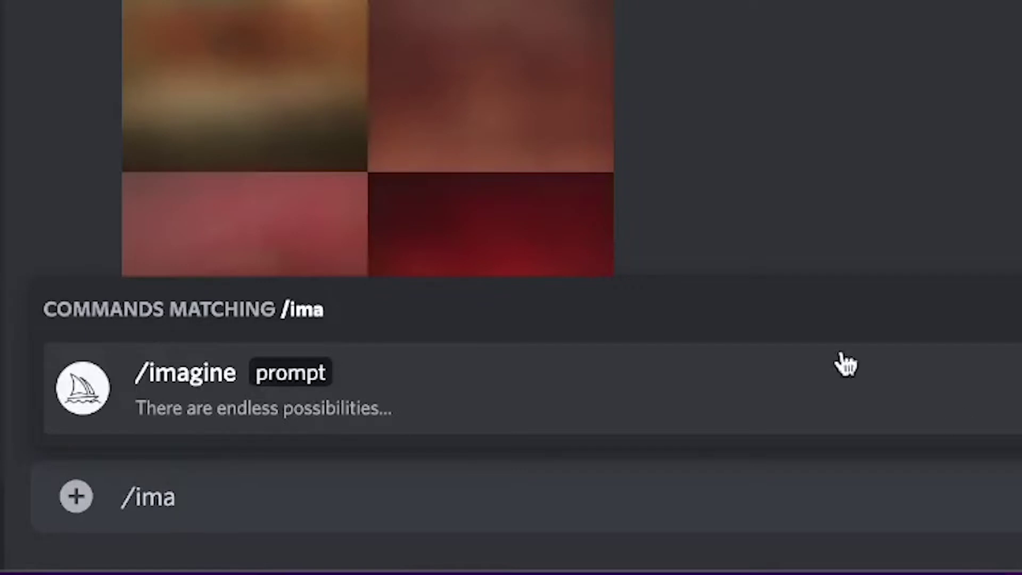
Start an /imagine command with the prompt "rainy day in New York Times Square, style of anime".
click(180, 372)
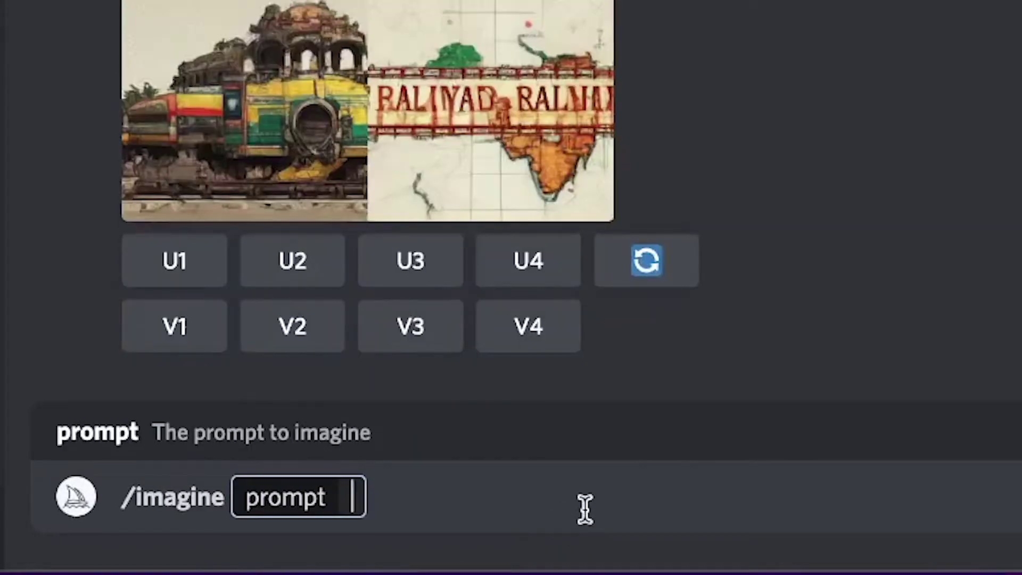
text(r)
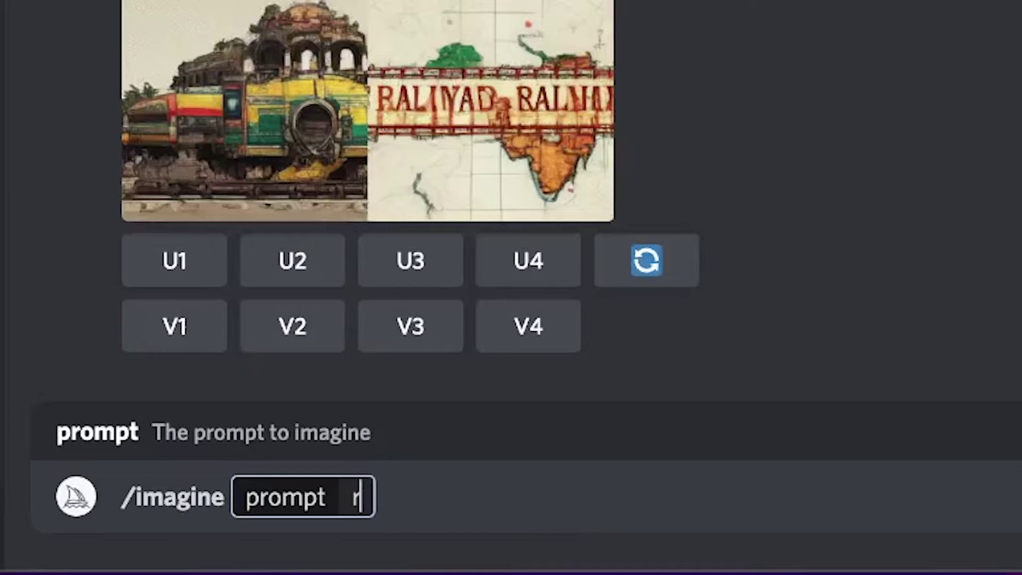
text(ainy day in New UYo)
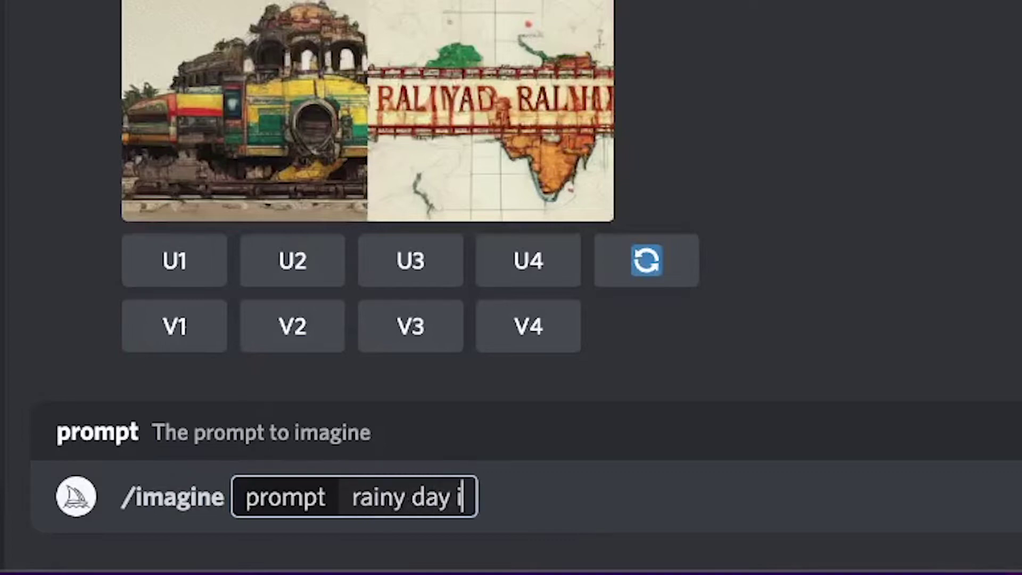
key(BackSpace)
key(BackSpace)
key(BackSpace)
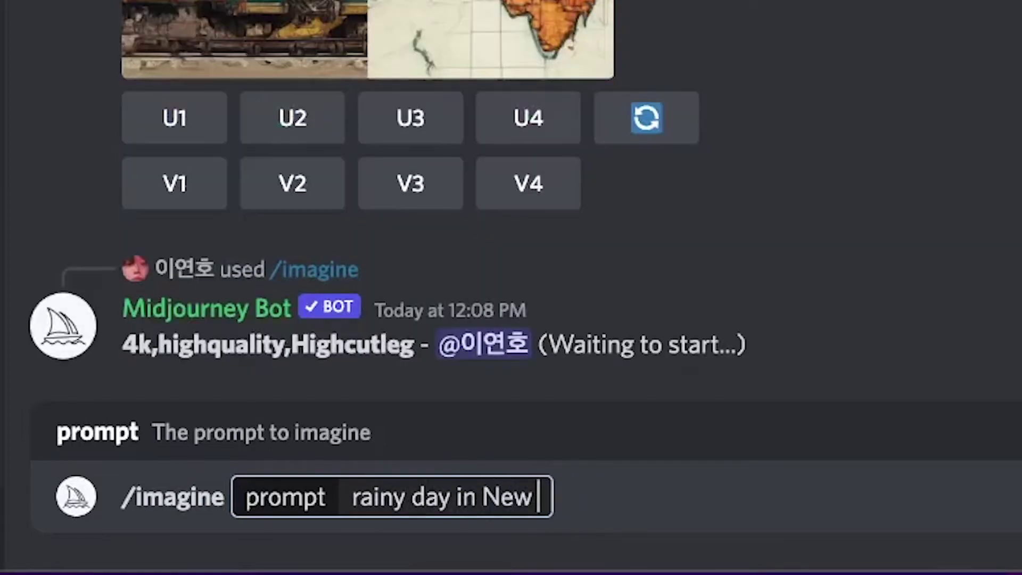
text(York)
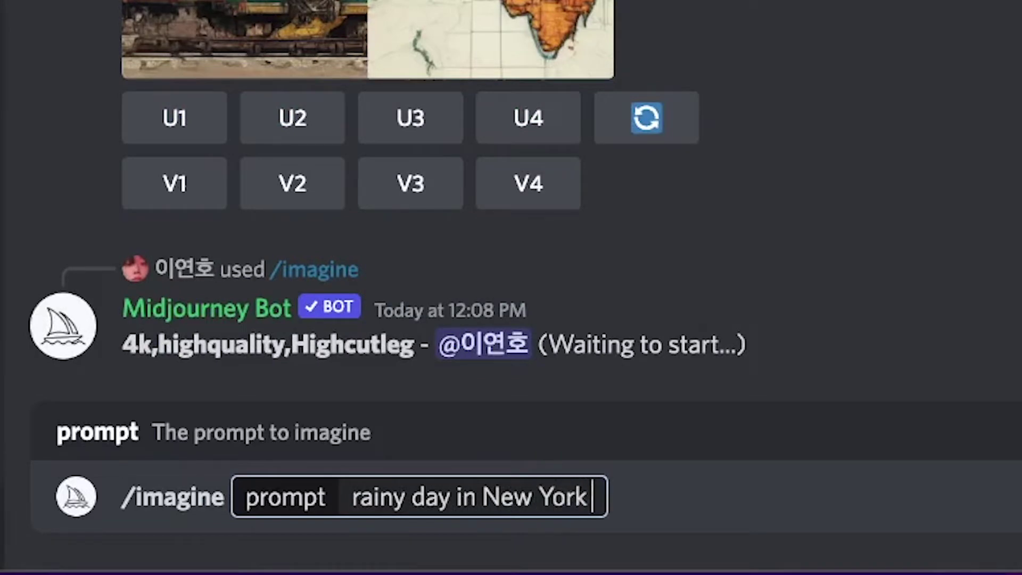
text( Times S)
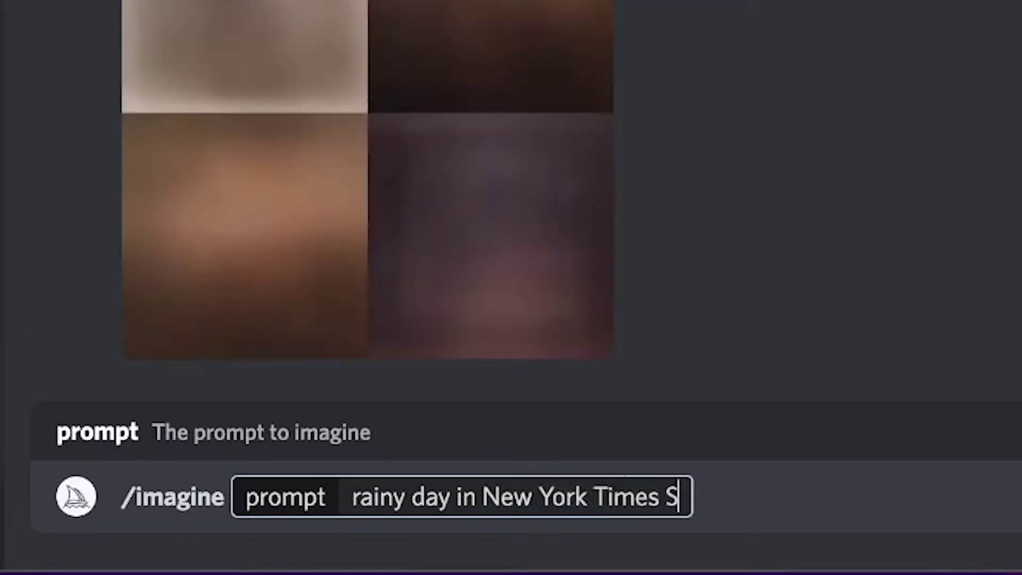
text(quare)
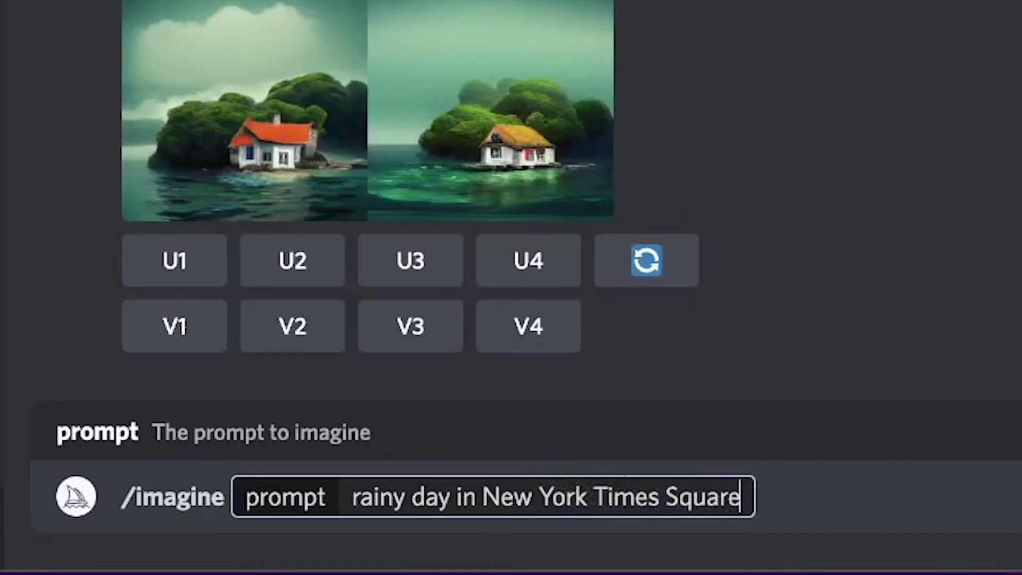
text(, s)
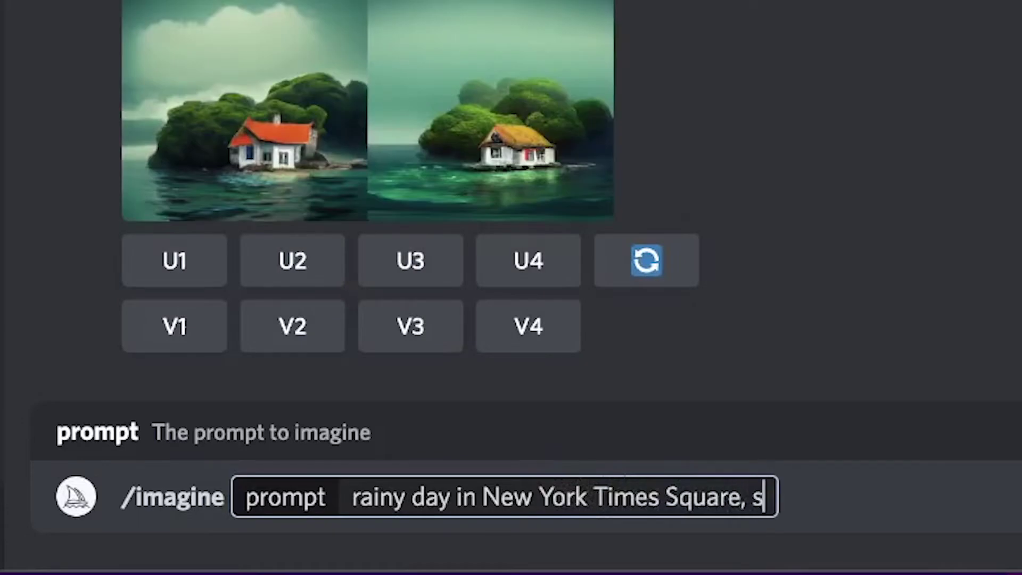
text(tyle of anime)
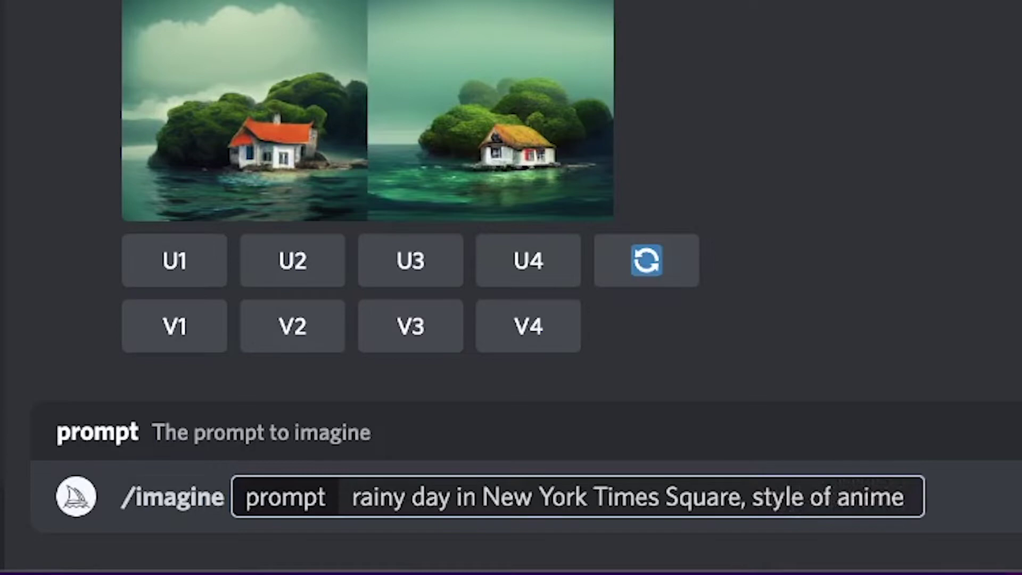
Add the aspect ratio parameter "--ar 16:9" to the prompt and submit it.
text( --)
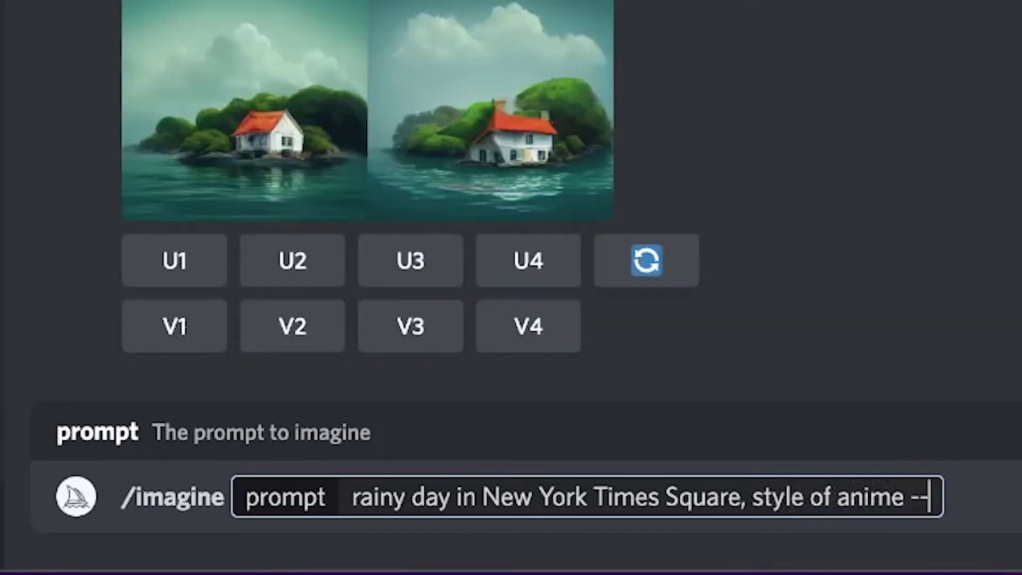
text(ar)
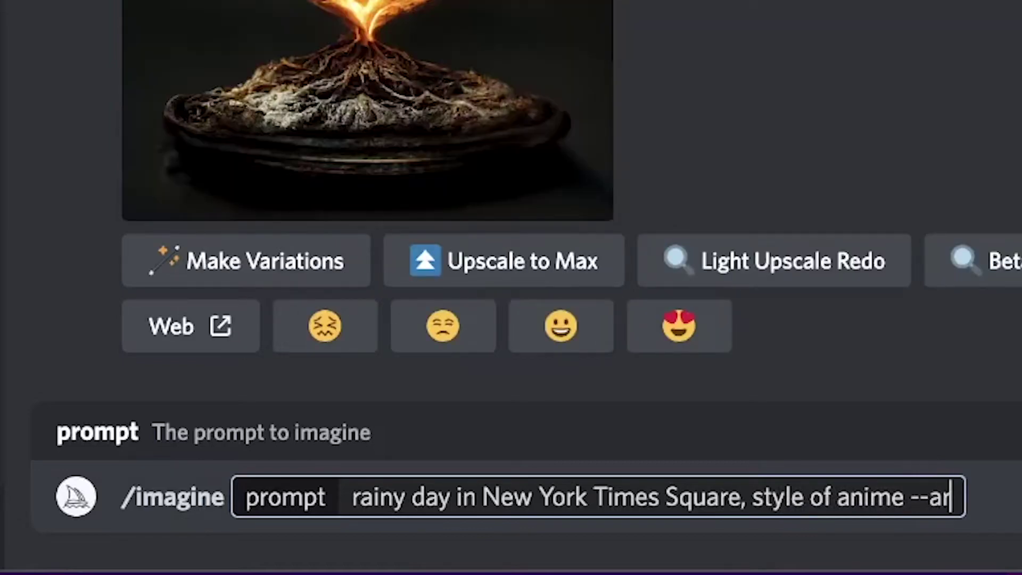
text( 16)
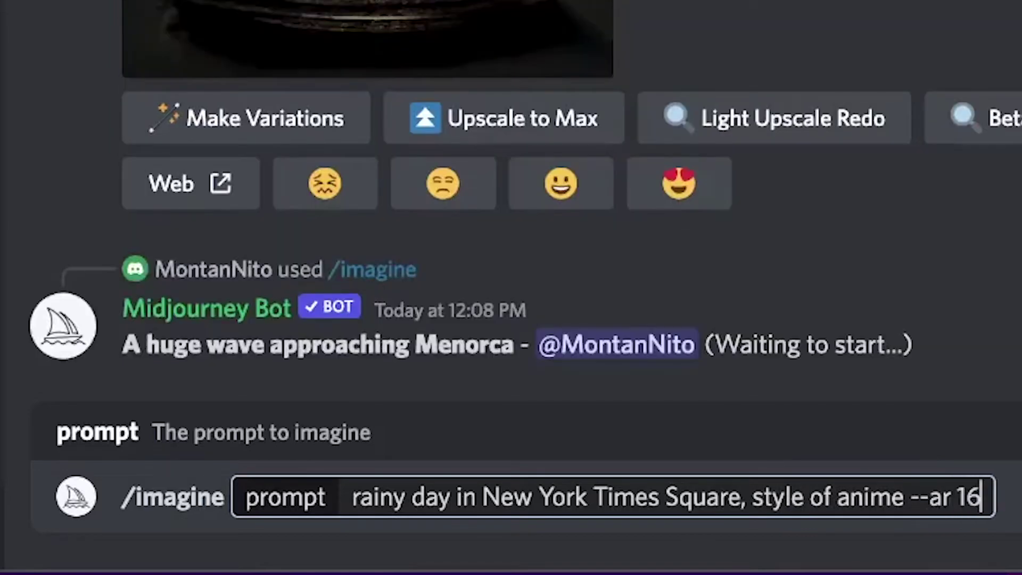
text(:9)
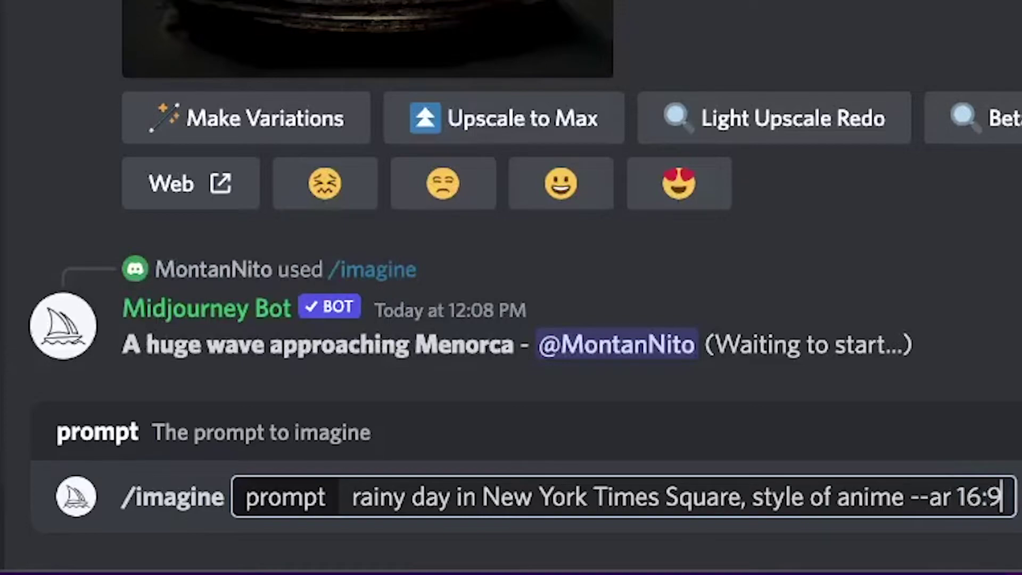
key(Return)
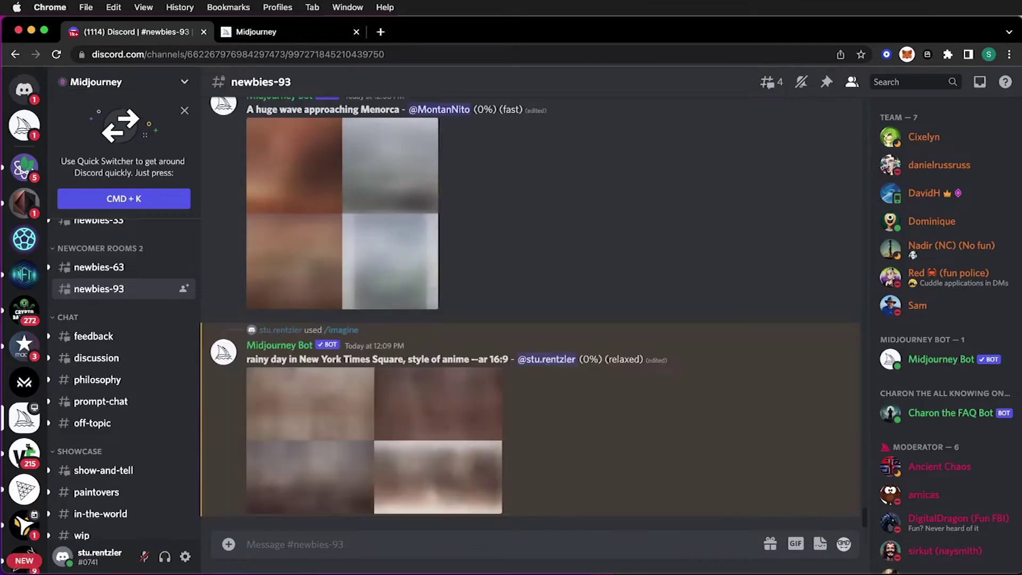
Follow the rainy Times Square job's progress and examine its prompt's subject, style and aspect ratio parts.
scroll(446, 409, up, 2)
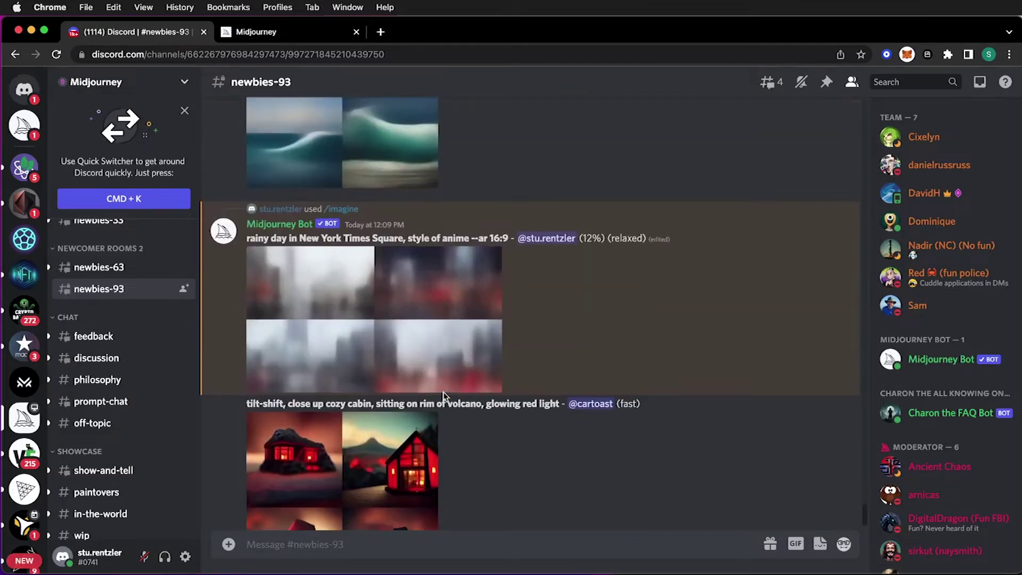
scroll(446, 408, up, 2)
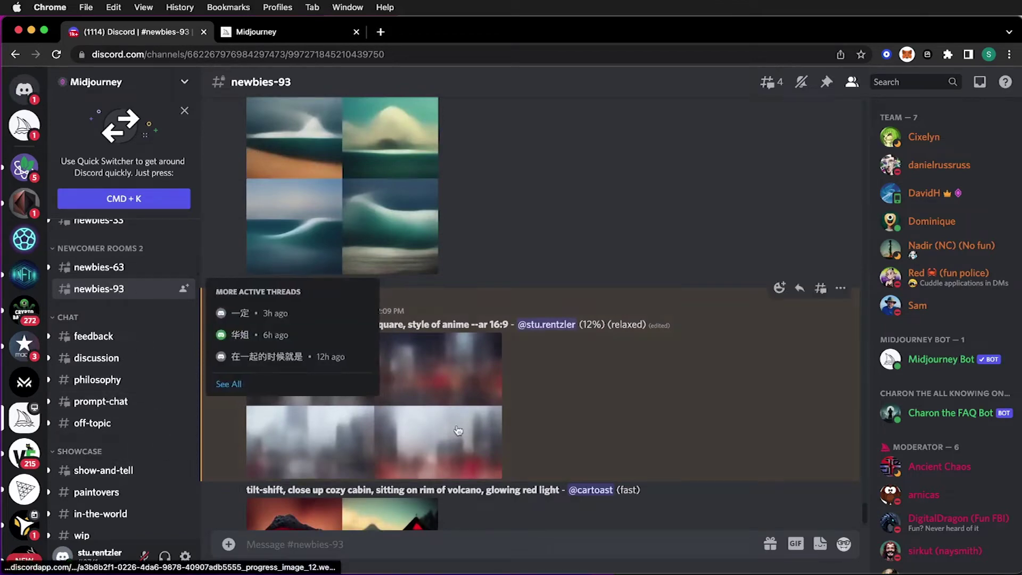
scroll(559, 418, down, 4)
scroll(554, 421, up, 3)
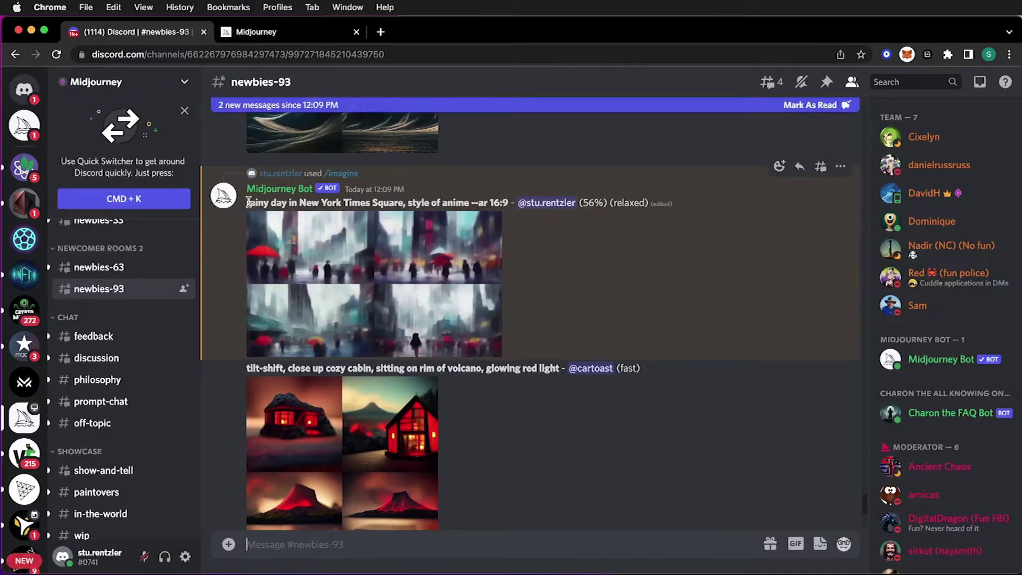
drag(248, 202, 399, 198)
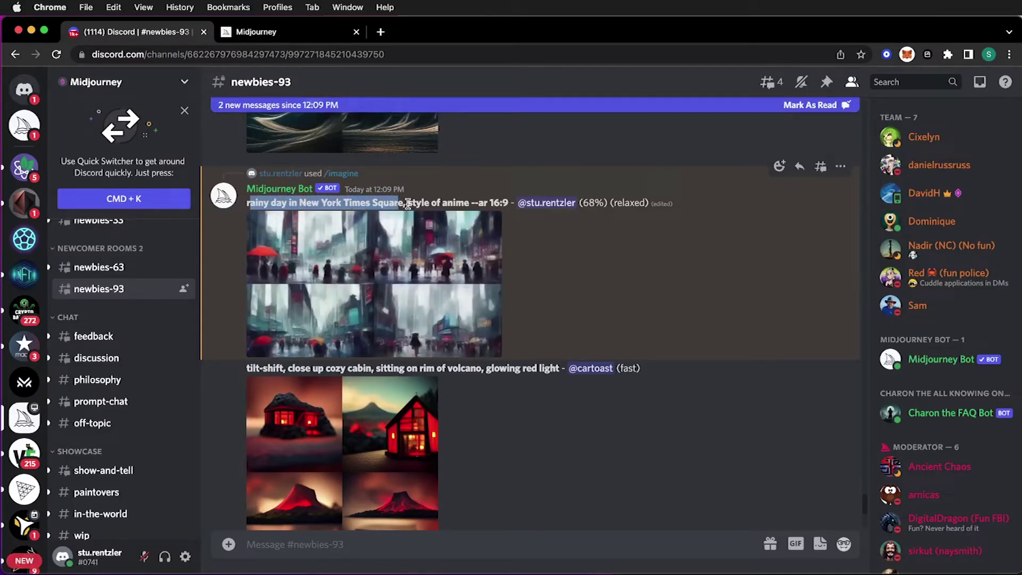
drag(408, 203, 438, 201)
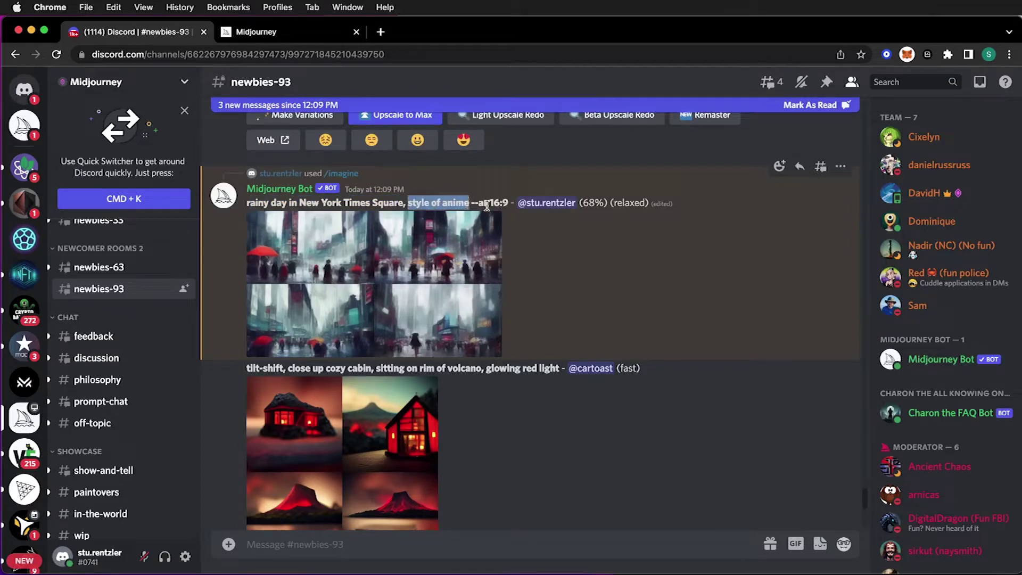
drag(492, 202, 508, 203)
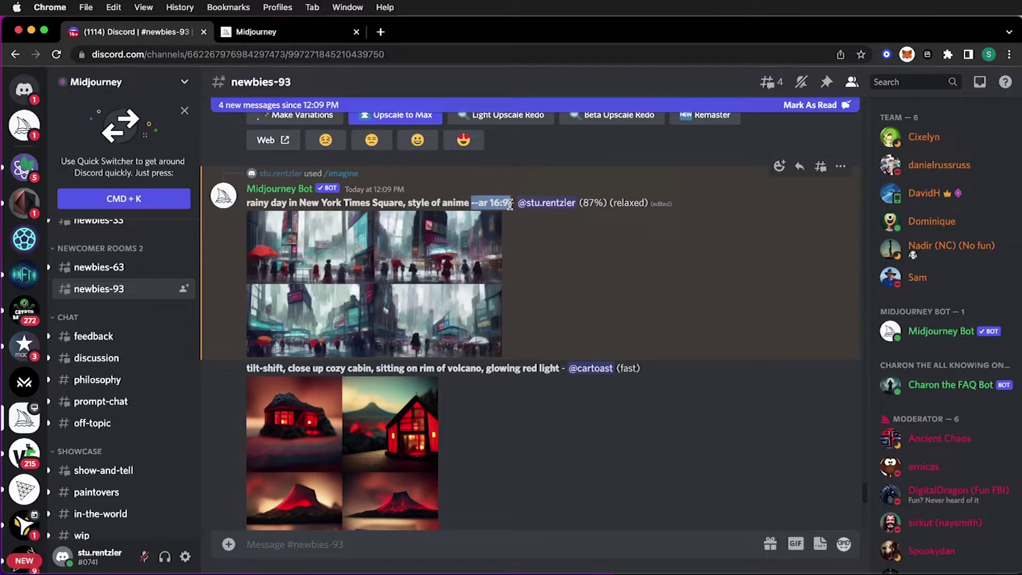
click(582, 230)
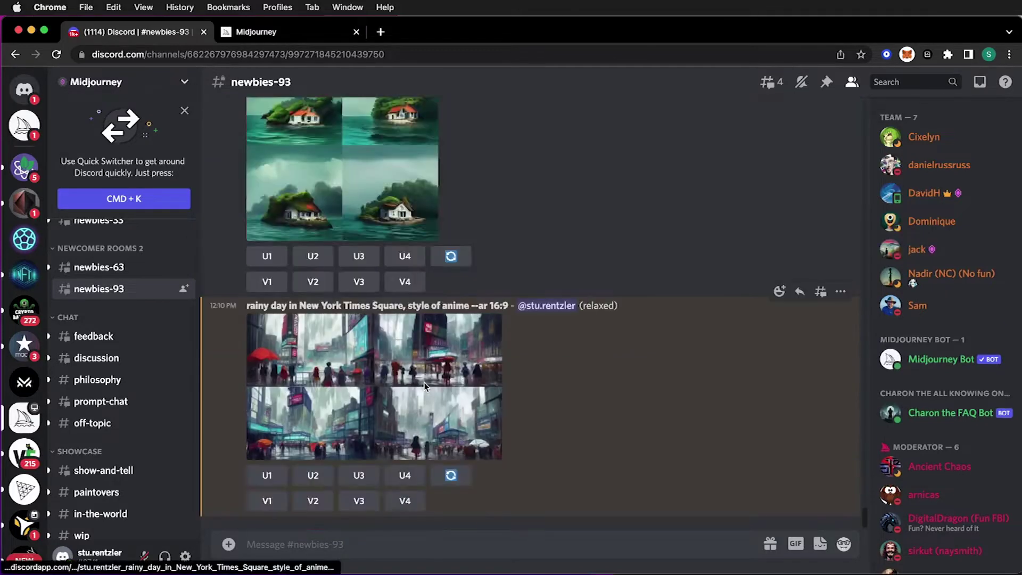
Enlarge the finished rainy Times Square image grid and save it to Downloads as rainy1.png.
click(423, 386)
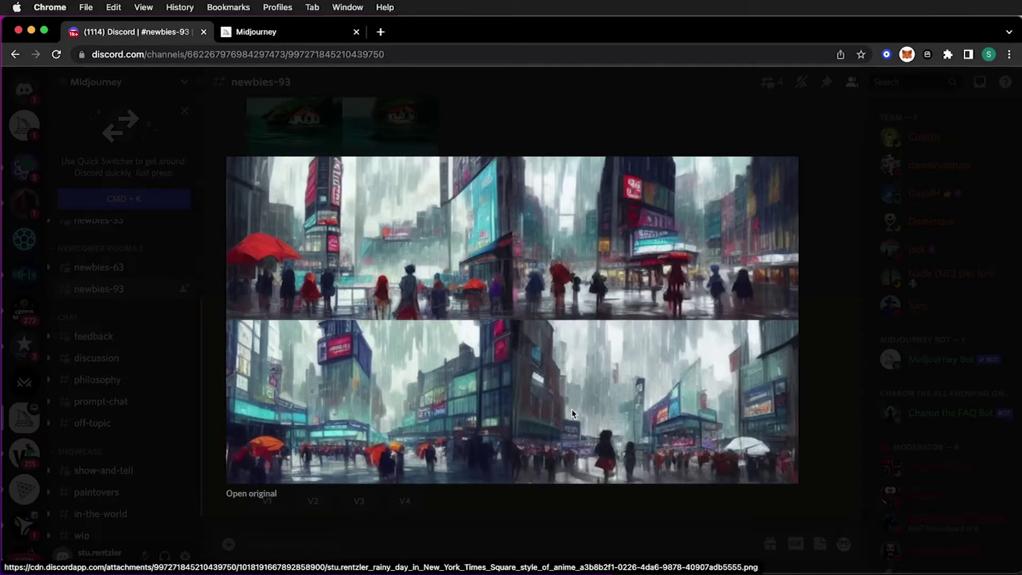
right_click(421, 339)
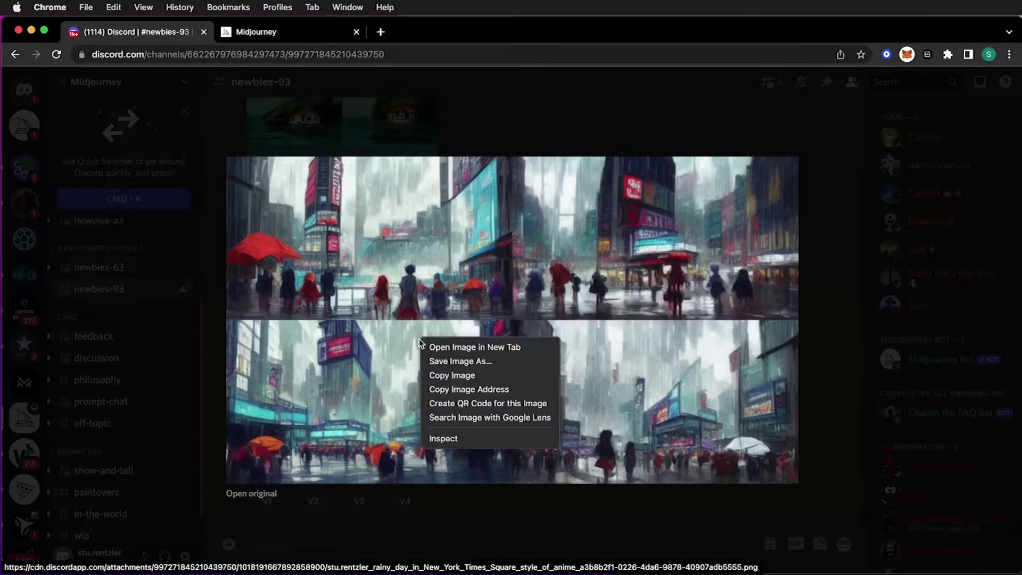
click(443, 361)
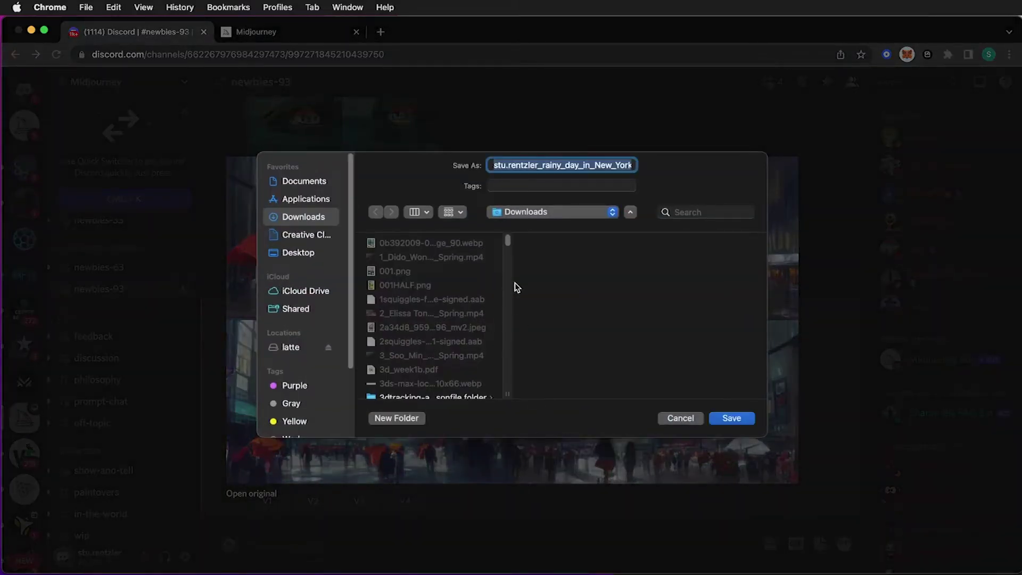
text(rai)
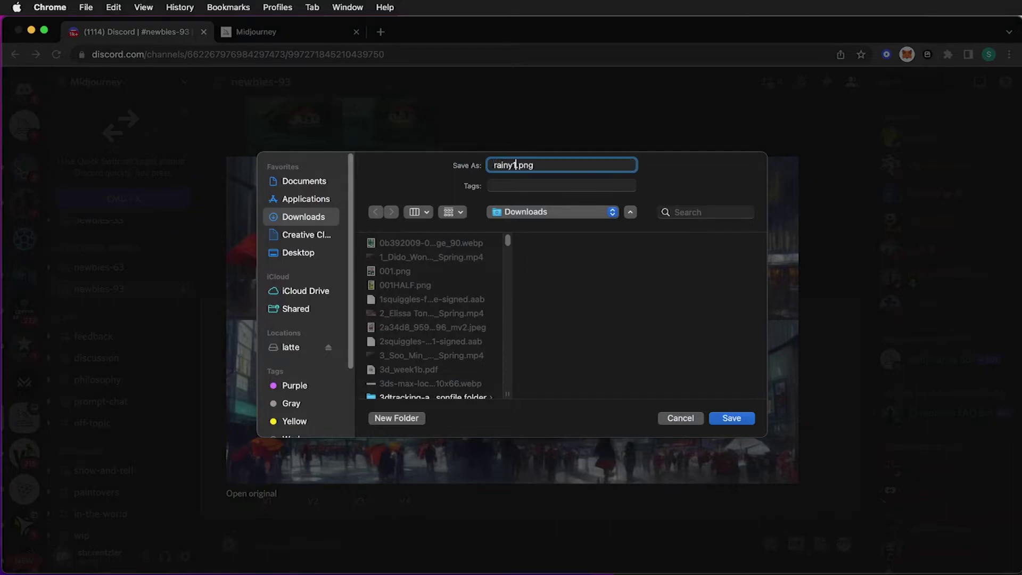
text(ny1)
key(Return)
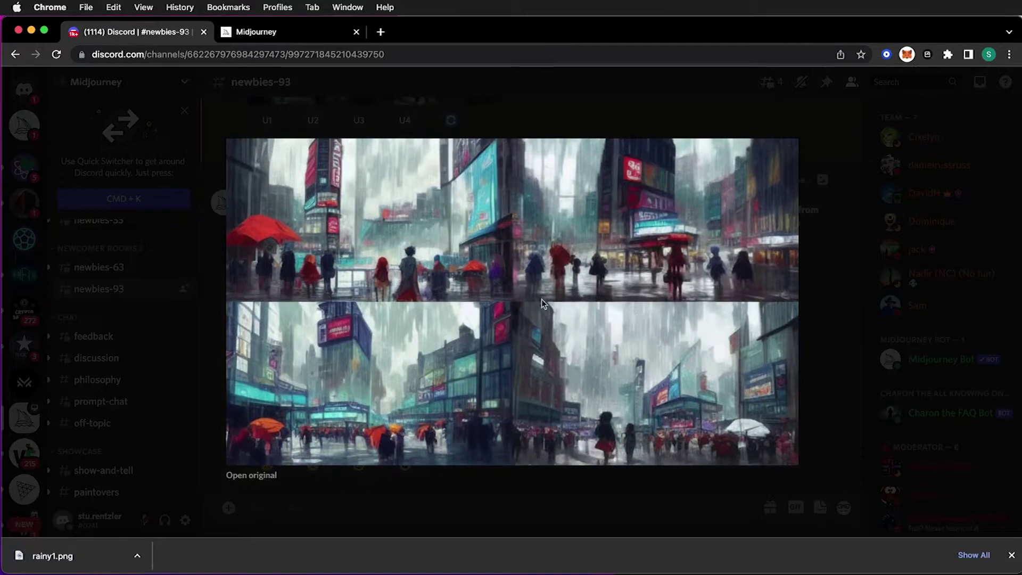
Close the enlarged grid and upscale the second image of the rainy Times Square grid.
click(798, 417)
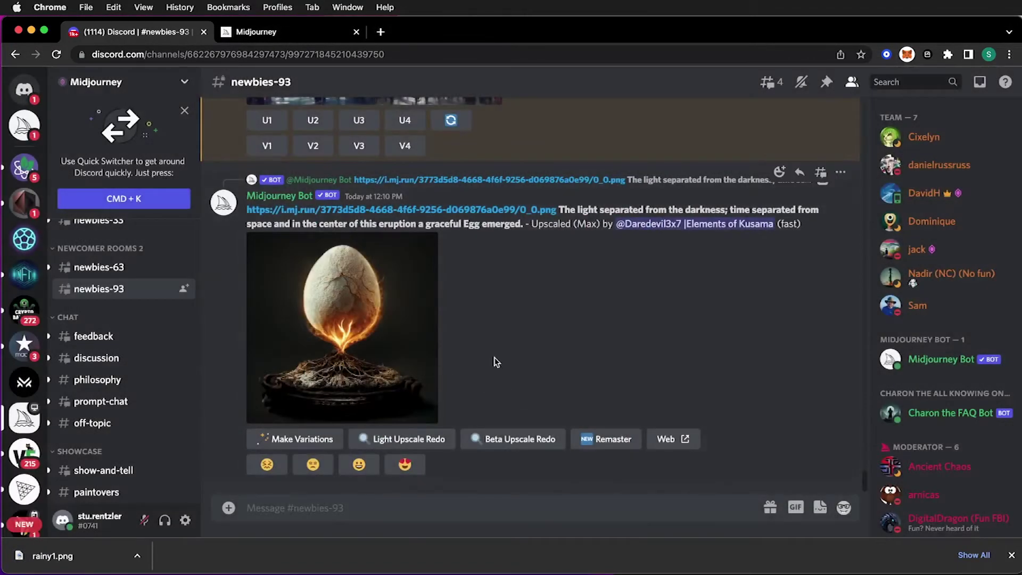
scroll(424, 294, up, 5)
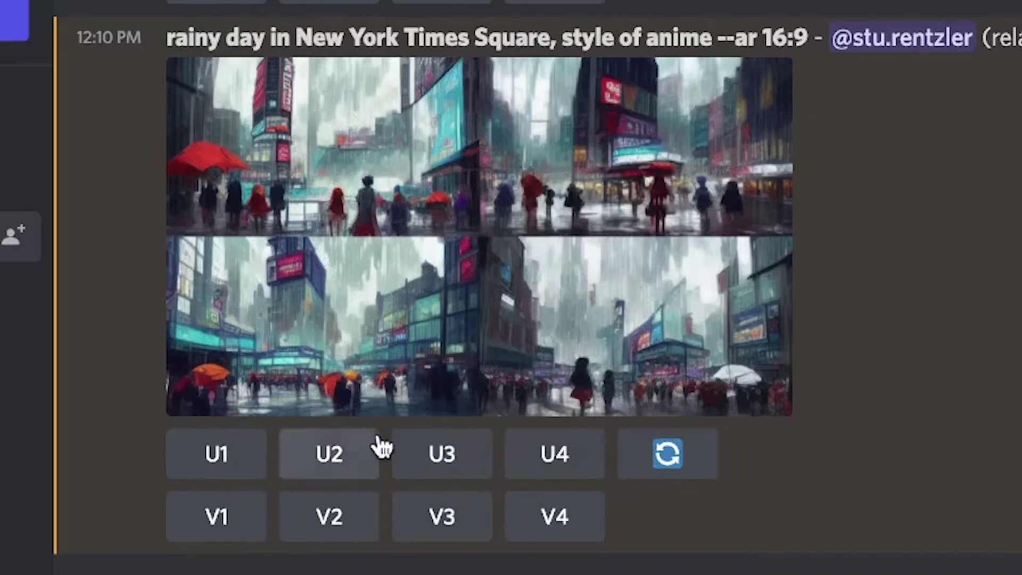
click(354, 458)
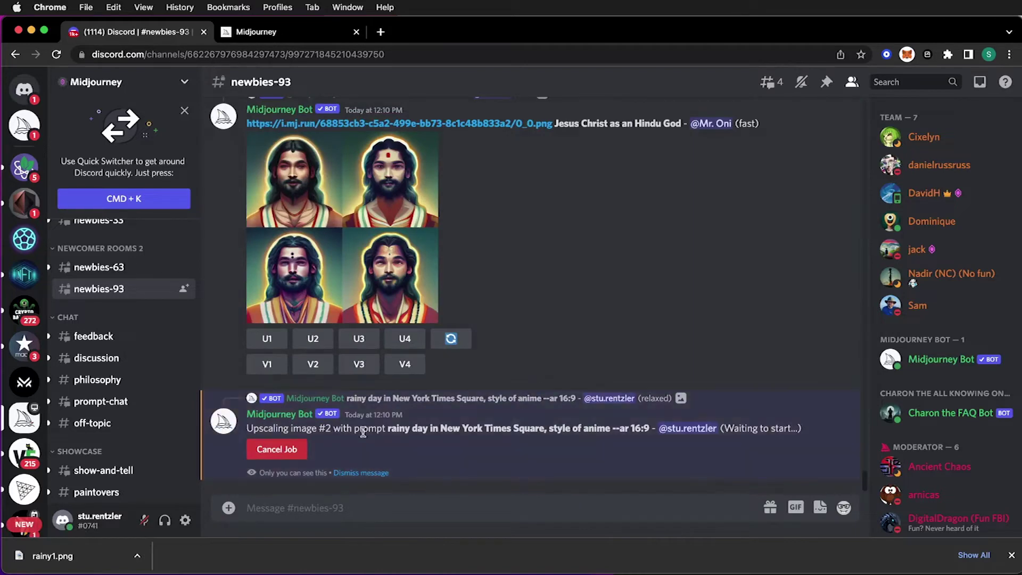
drag(252, 427, 601, 428)
click(451, 338)
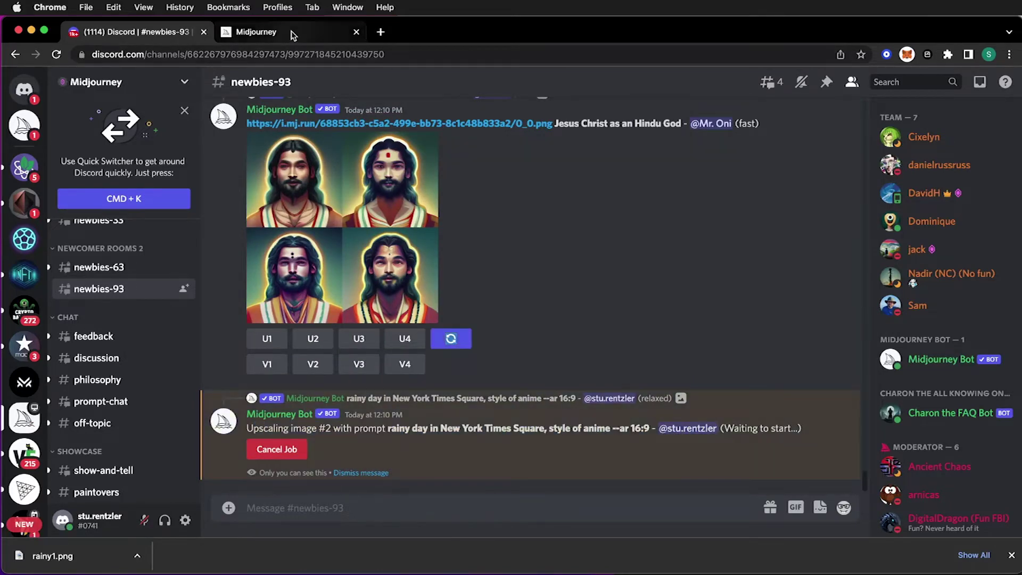
Switch to the Midjourney website and sign in to the profile page.
click(293, 34)
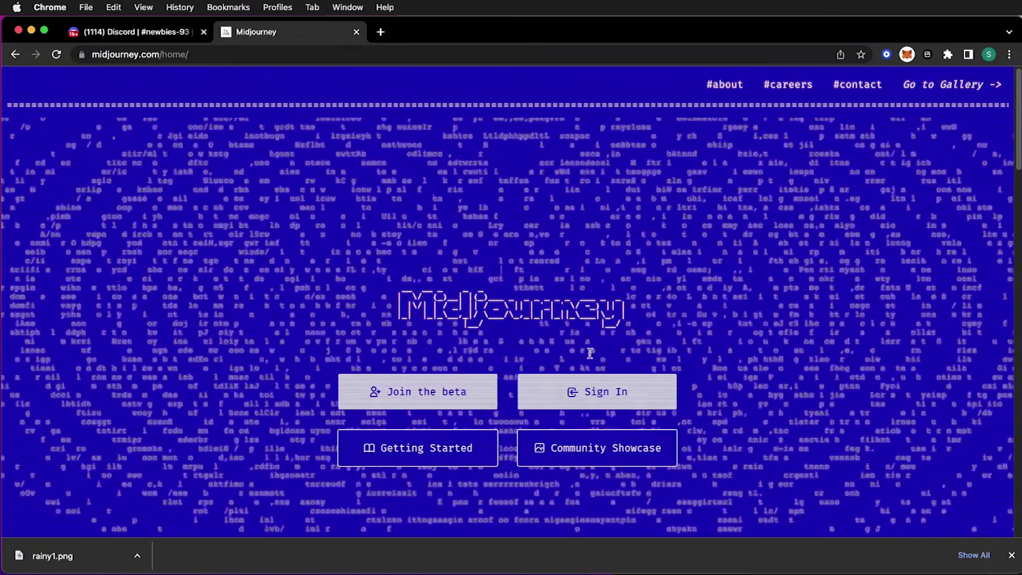
click(581, 396)
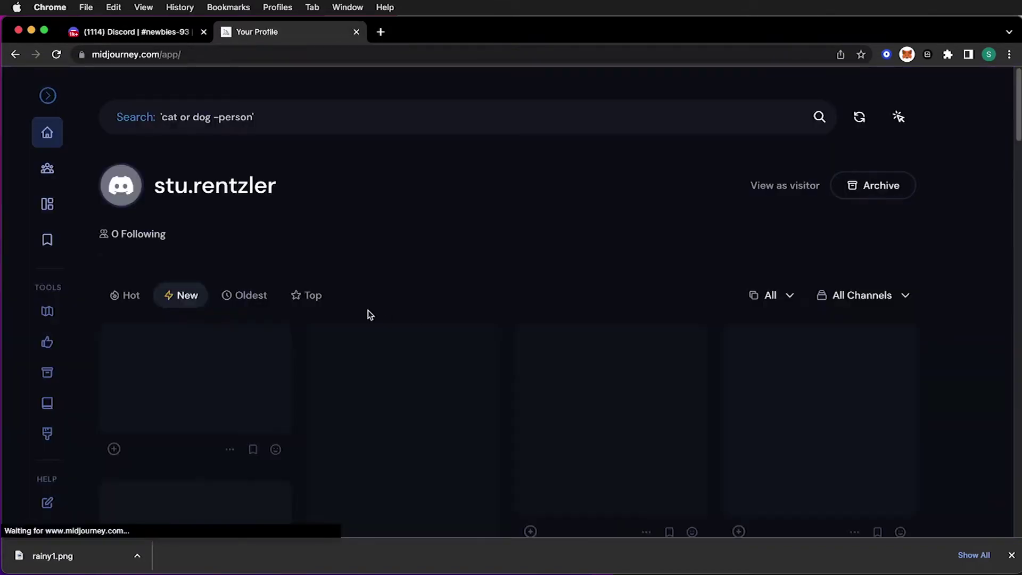
Browse the profile gallery to examine the images and prompts generated in earlier jobs.
scroll(502, 372, down, 15)
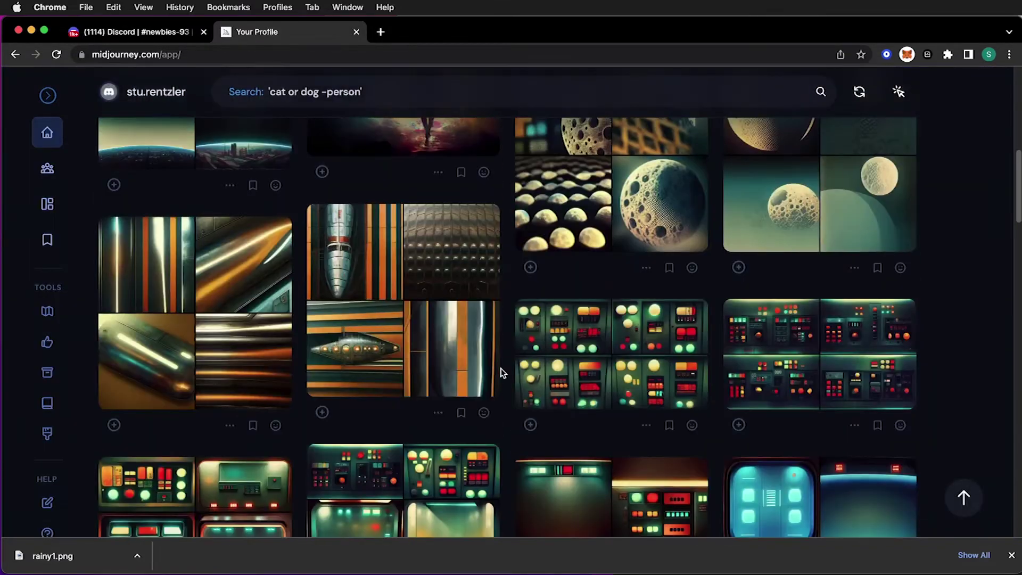
scroll(501, 372, down, 15)
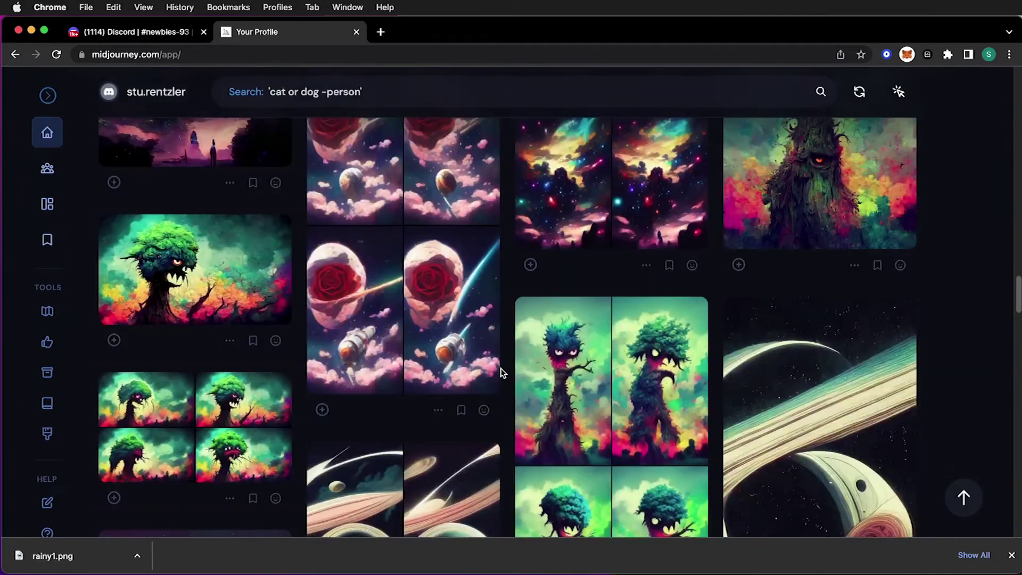
scroll(501, 373, down, 15)
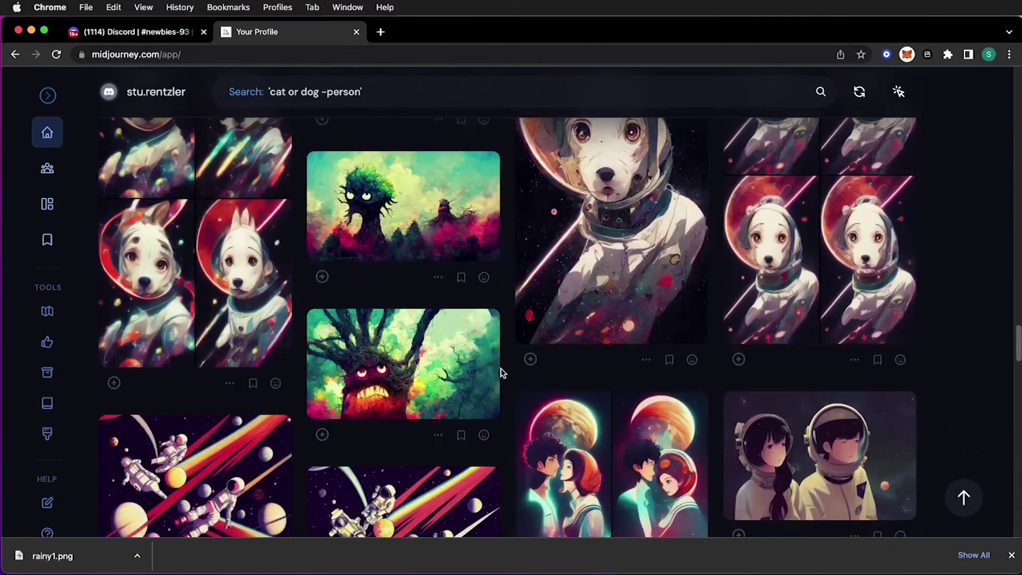
scroll(501, 372, down, 15)
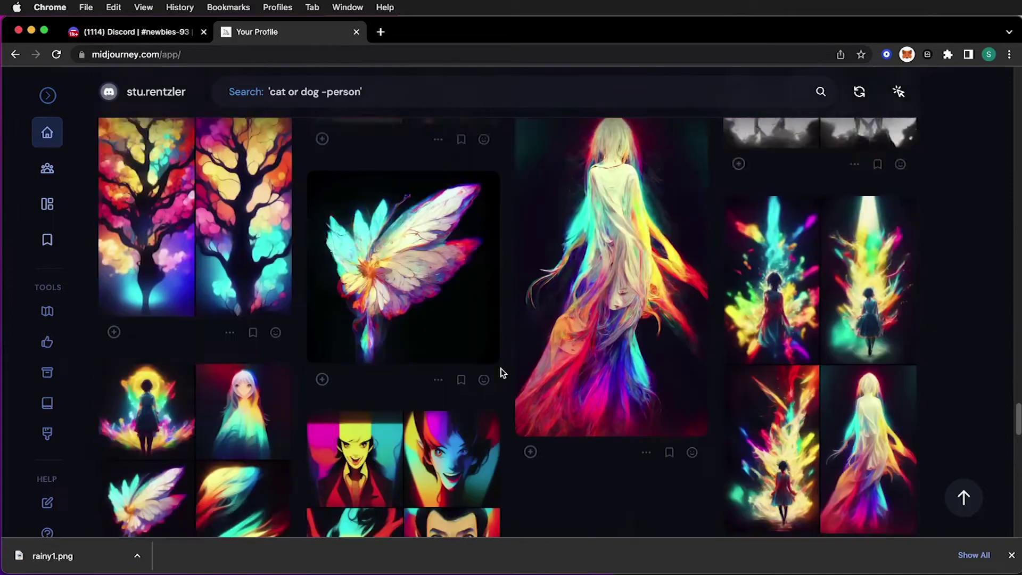
scroll(501, 372, down, 5)
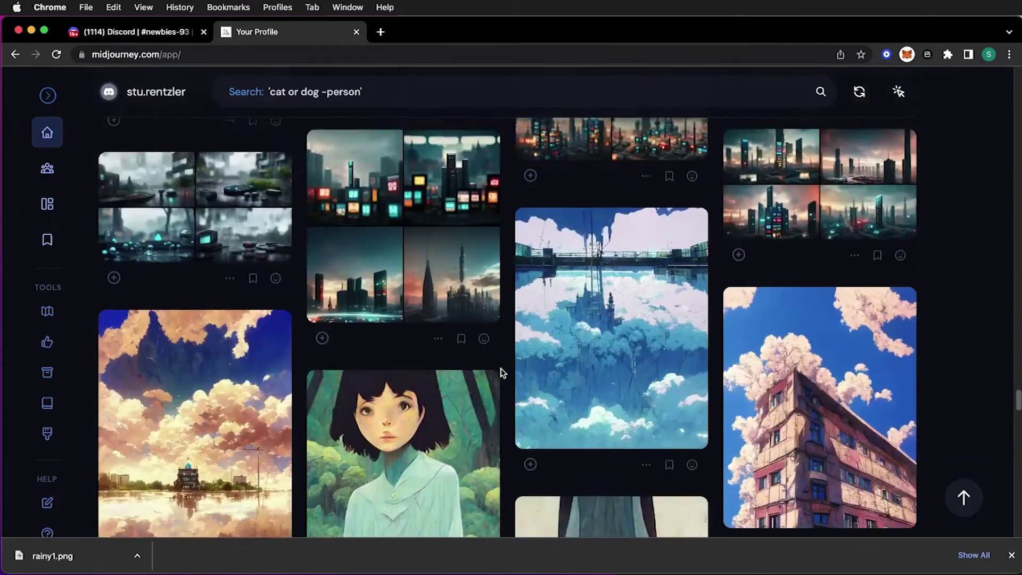
scroll(500, 372, down, 20)
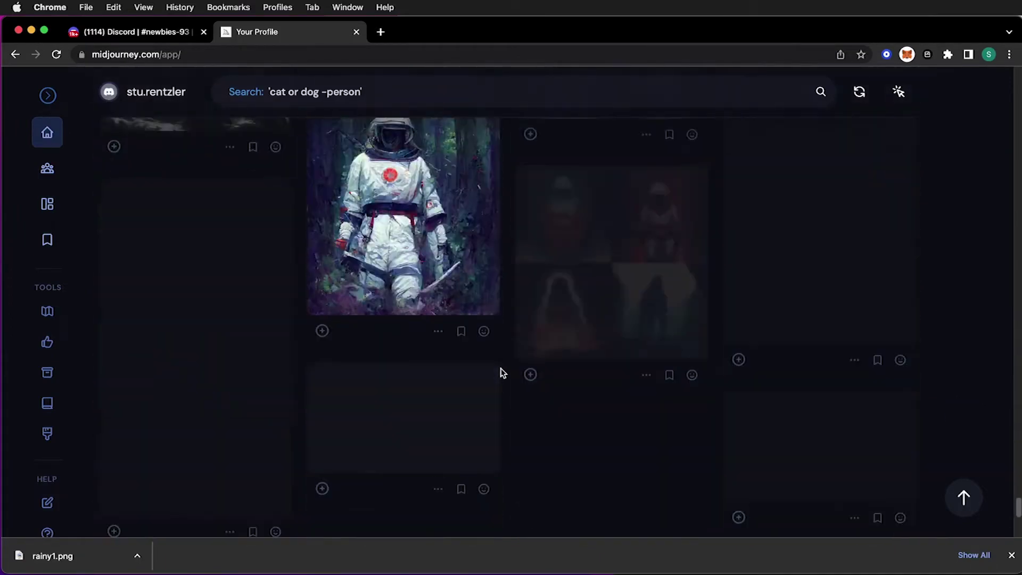
scroll(500, 372, down, 20)
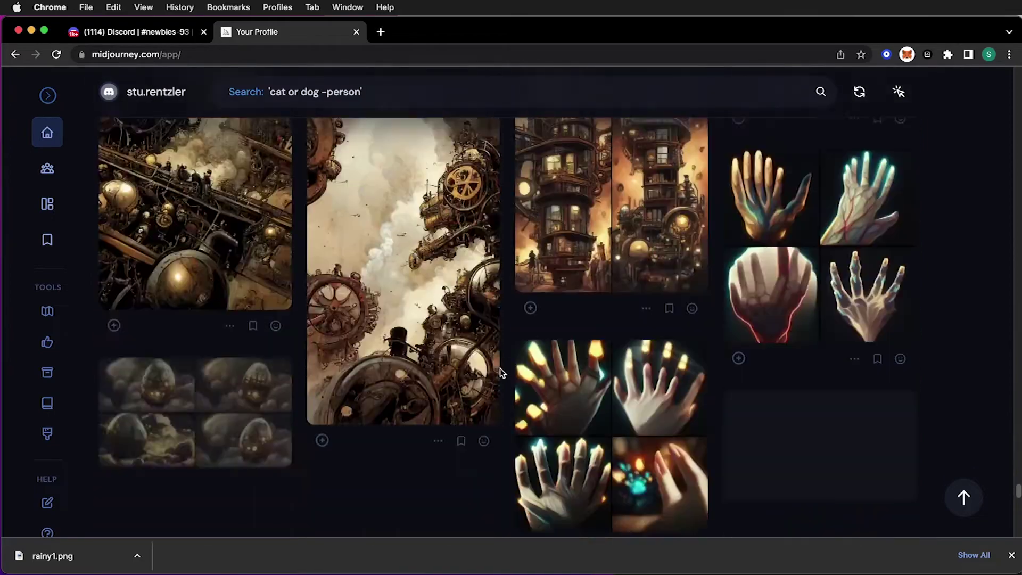
scroll(500, 368, down, 20)
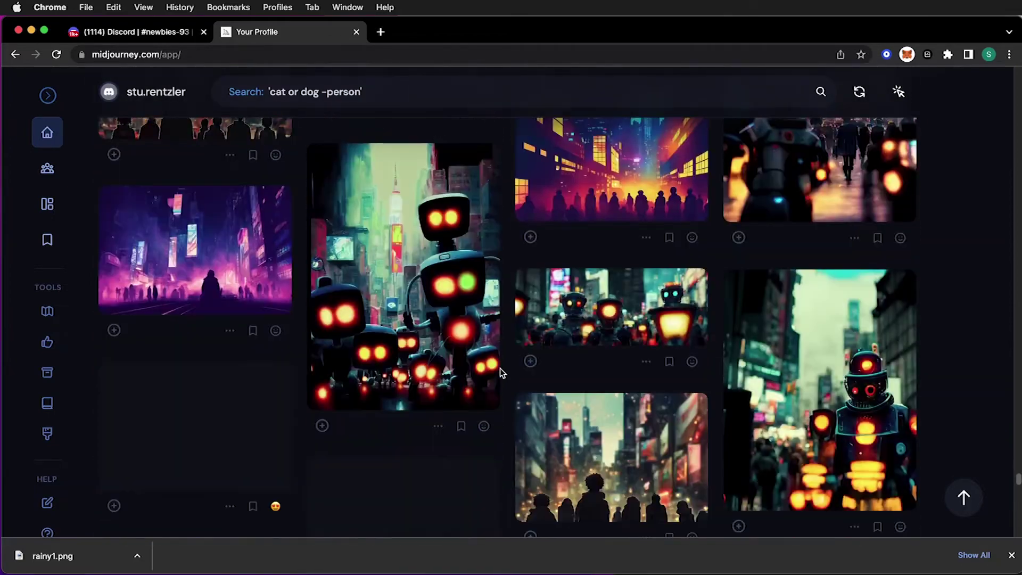
scroll(499, 370, down, 20)
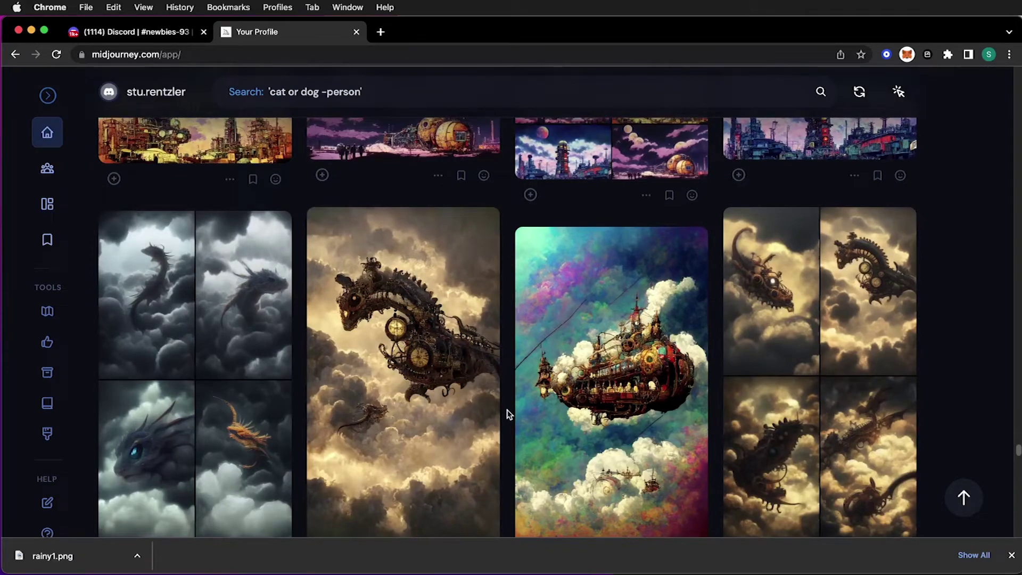
scroll(508, 414, down, 20)
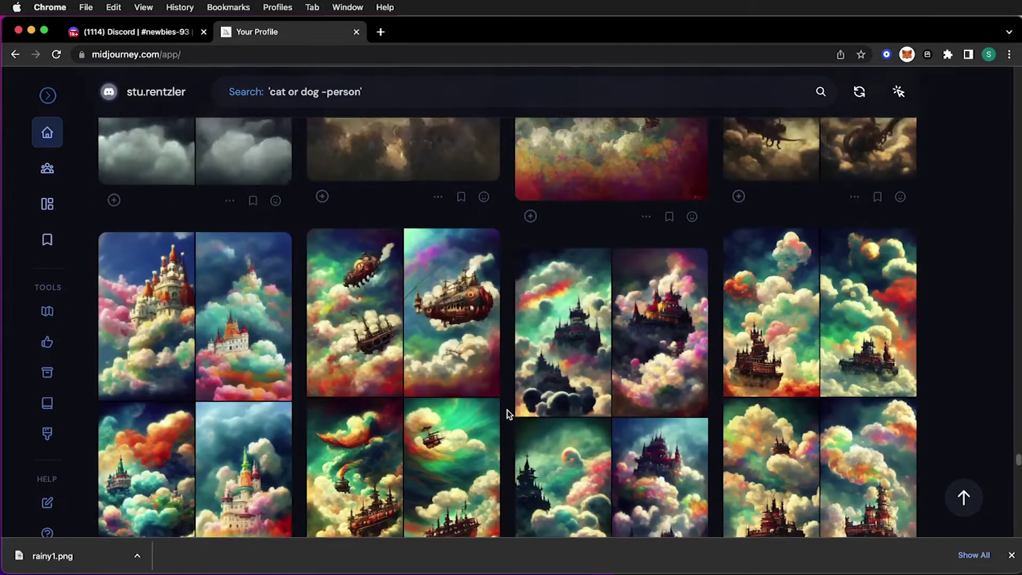
scroll(508, 415, down, 20)
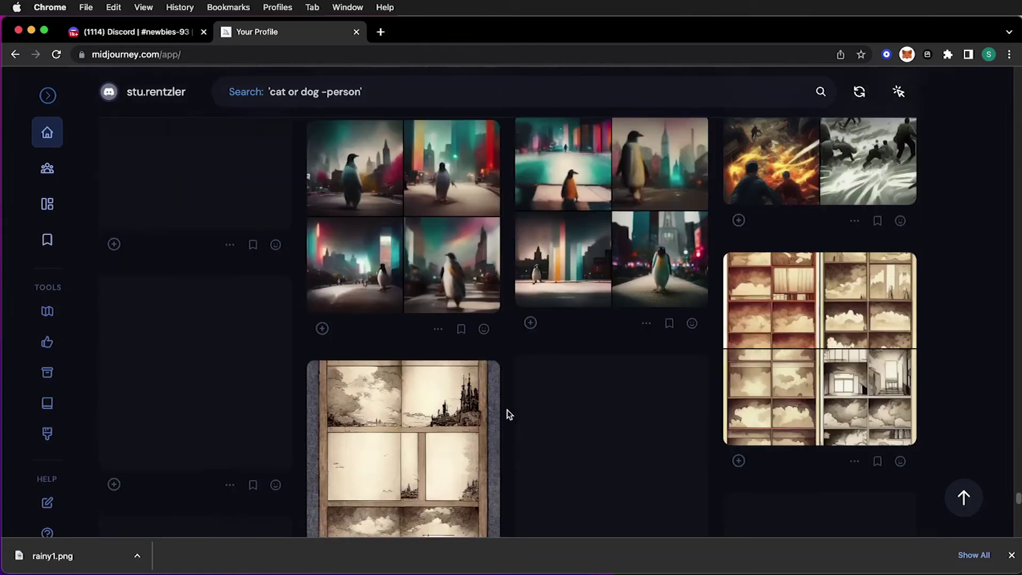
scroll(508, 415, down, 15)
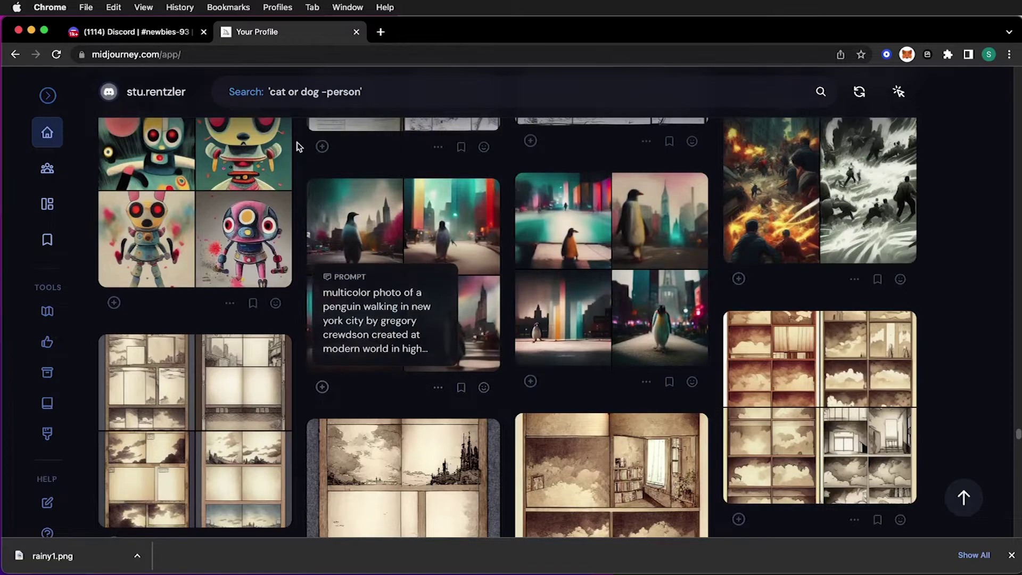
Check the Discord channel for the upscaled Times Square image, then reload the Midjourney profile gallery.
click(141, 36)
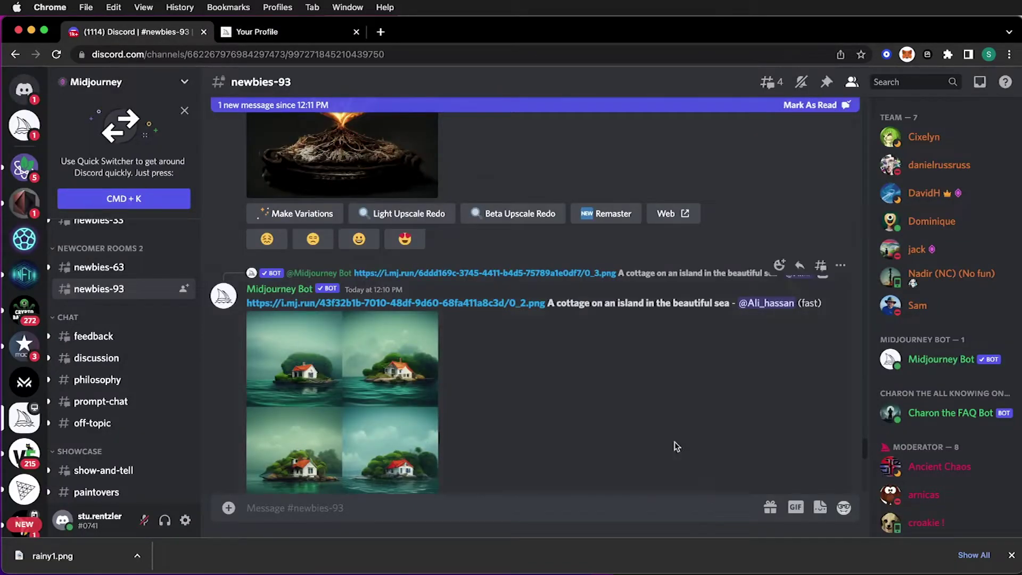
click(281, 33)
scroll(310, 151, down, 15)
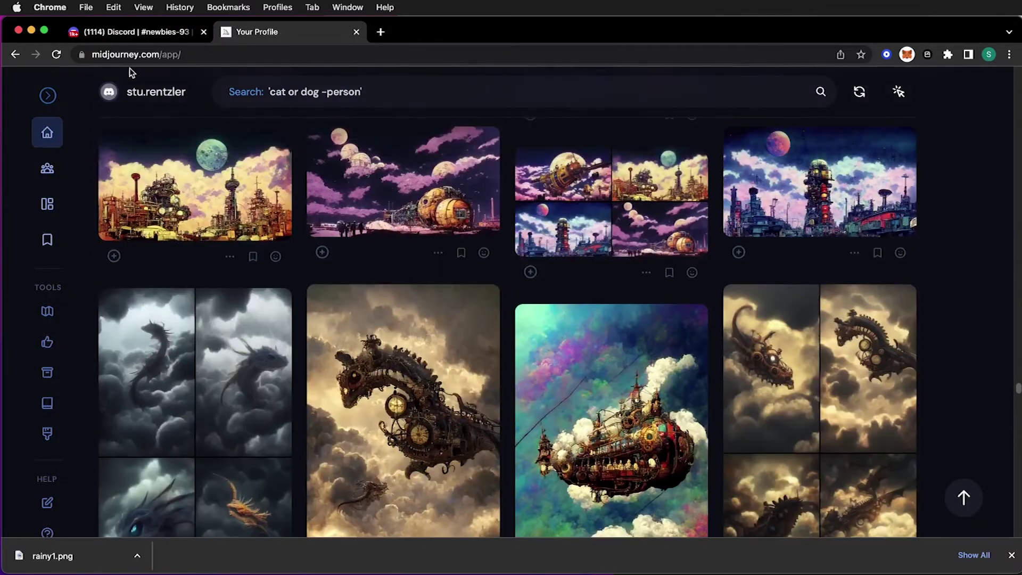
click(56, 55)
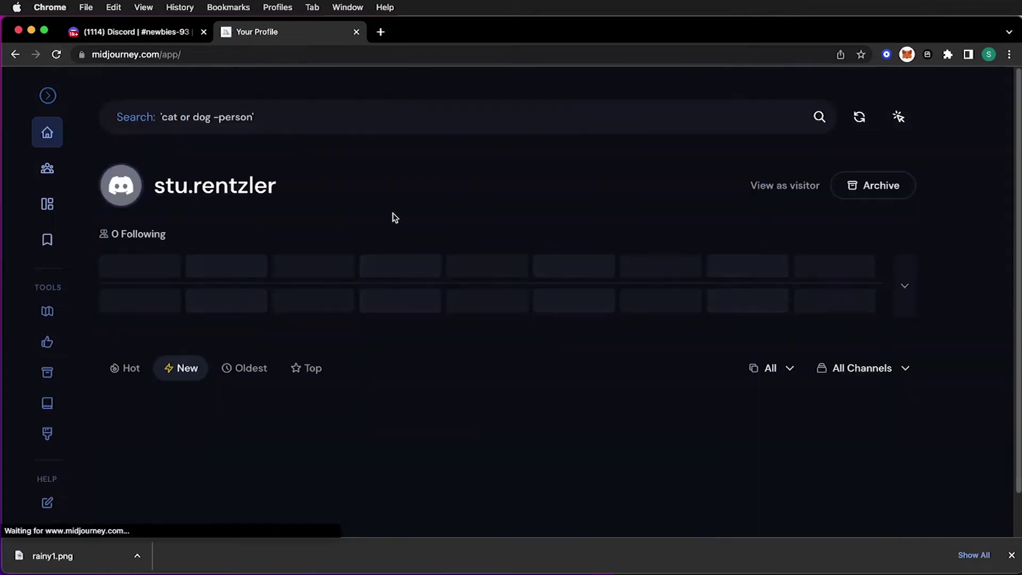
Open the upscaled rainy Times Square image from the gallery and save it to Downloads as rainy2u.
mouse_move(260, 360)
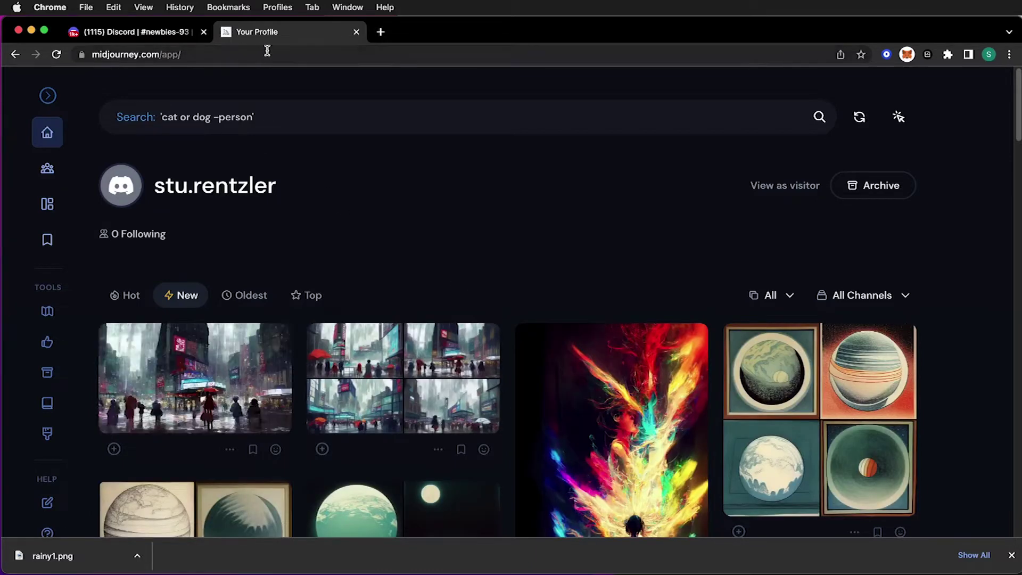
mouse_move(244, 343)
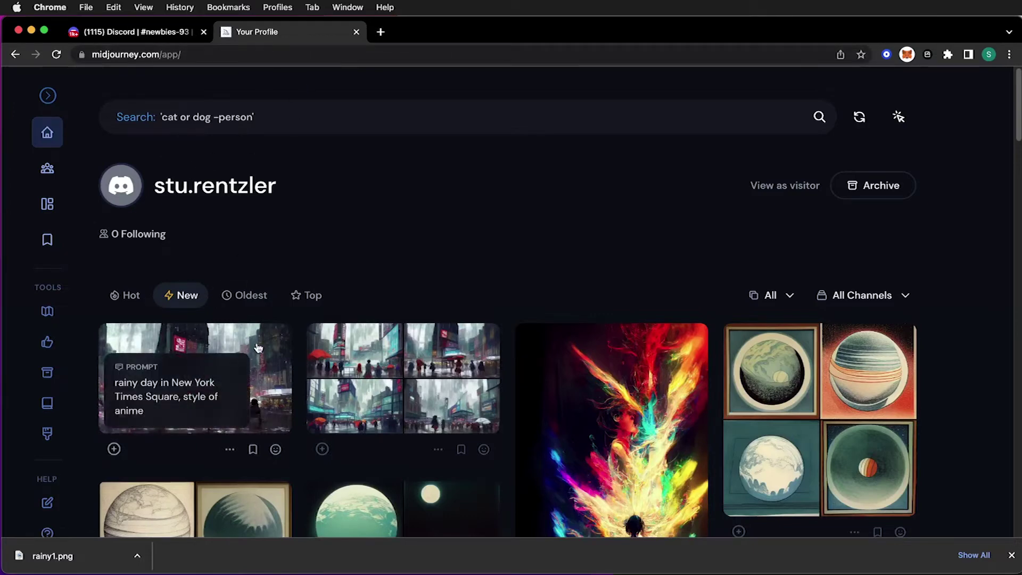
click(257, 345)
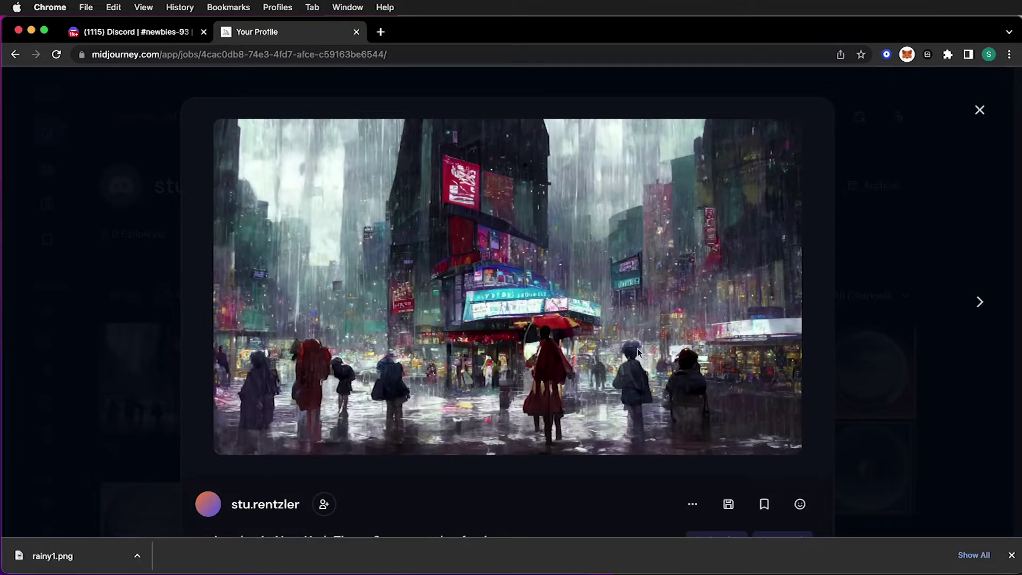
right_click(548, 318)
click(586, 338)
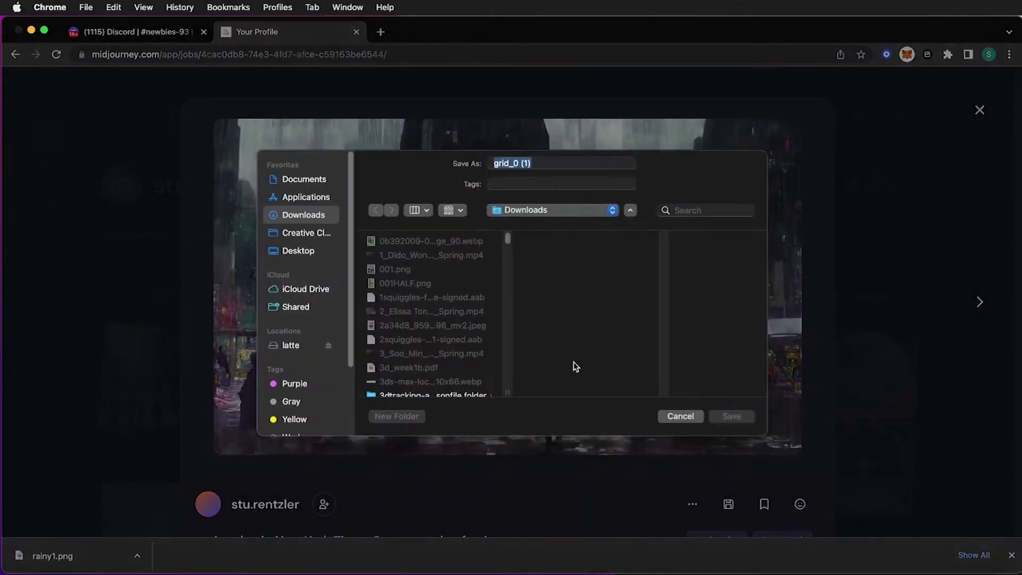
text(rainy2u)
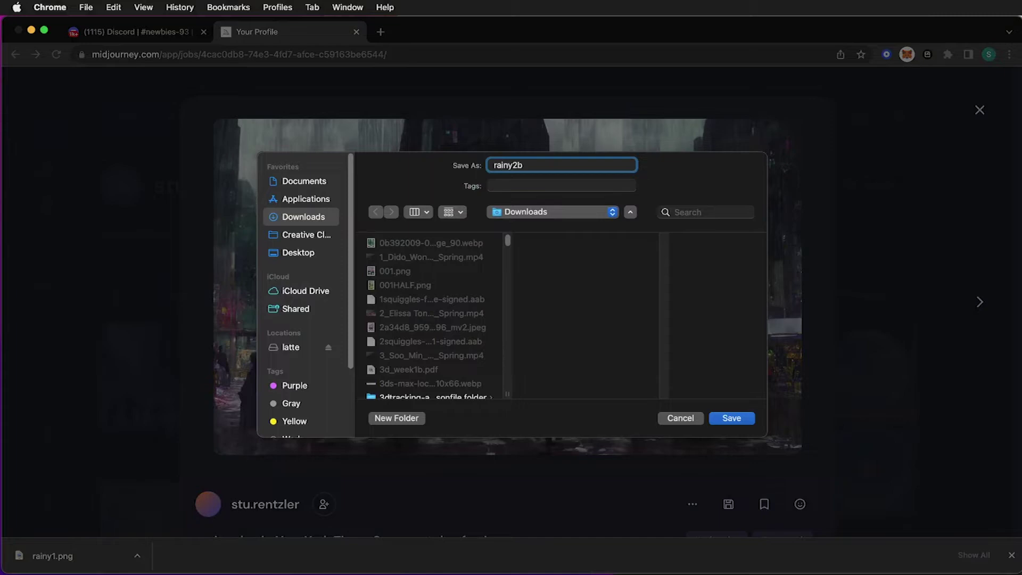
key(Return)
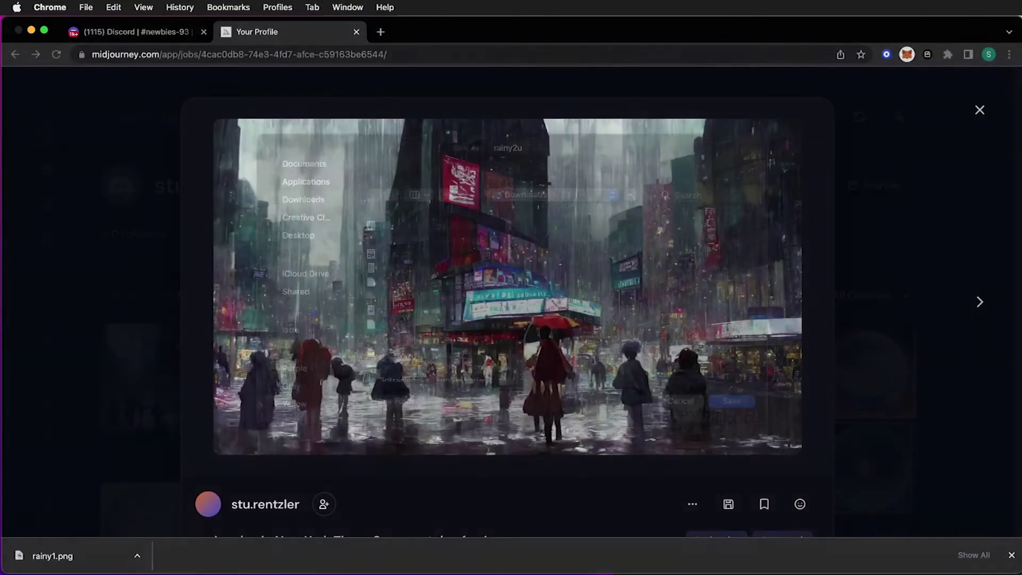
Switch to Discord, open the Midjourney Bot direct messages, and start an /imagine prompt with "futuristic city".
click(148, 34)
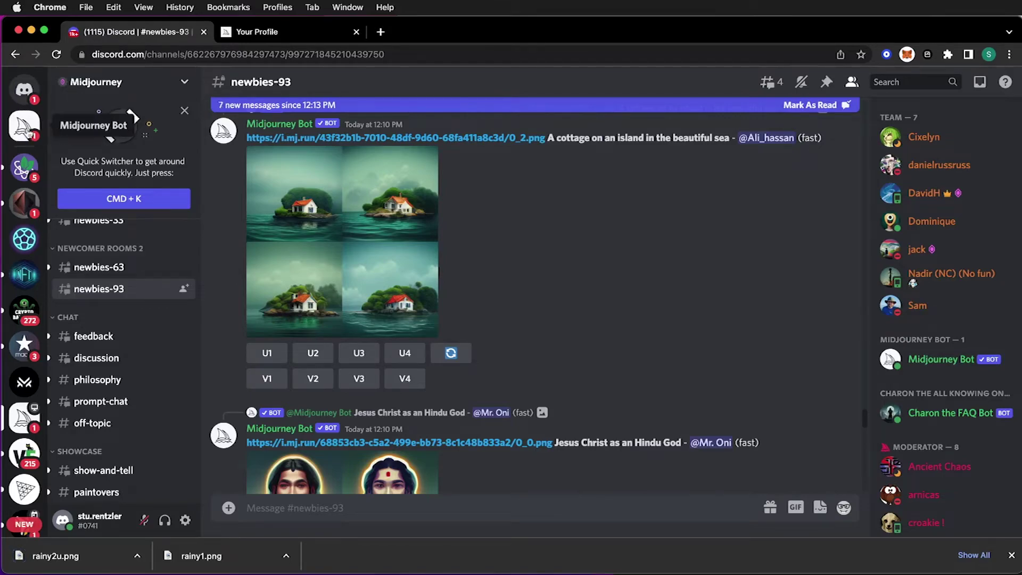
click(24, 127)
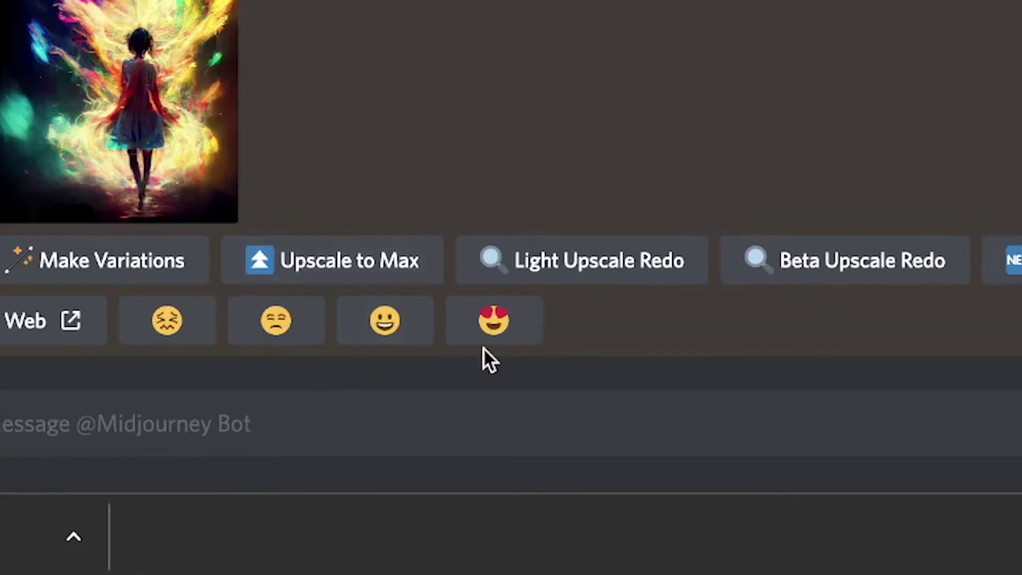
text(/im)
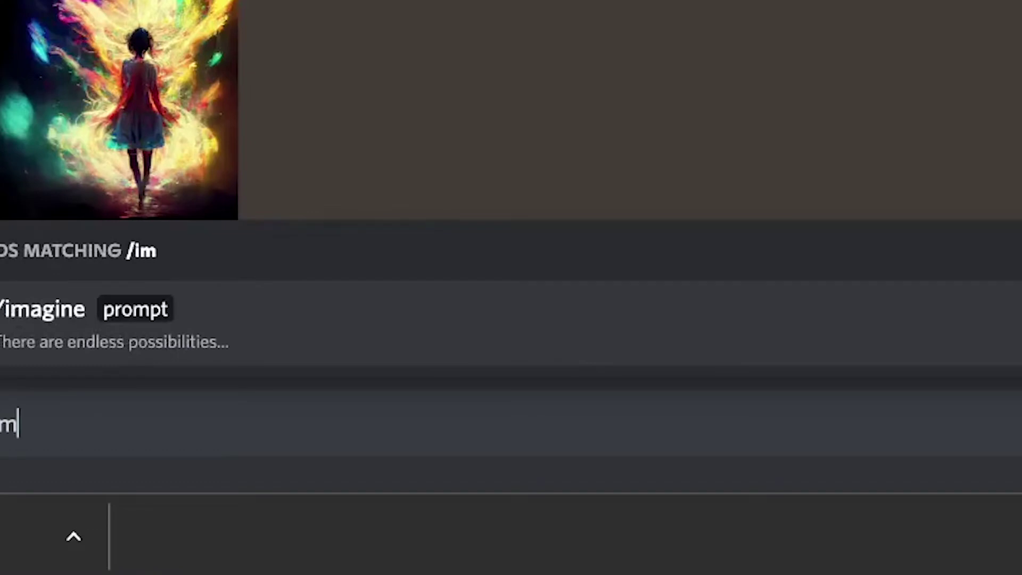
click(41, 293)
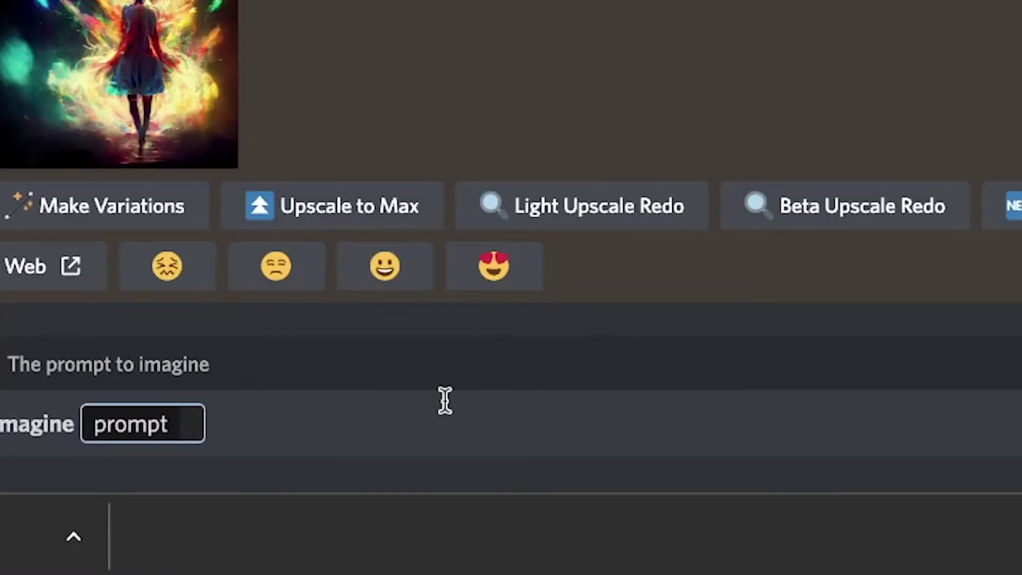
text(fus)
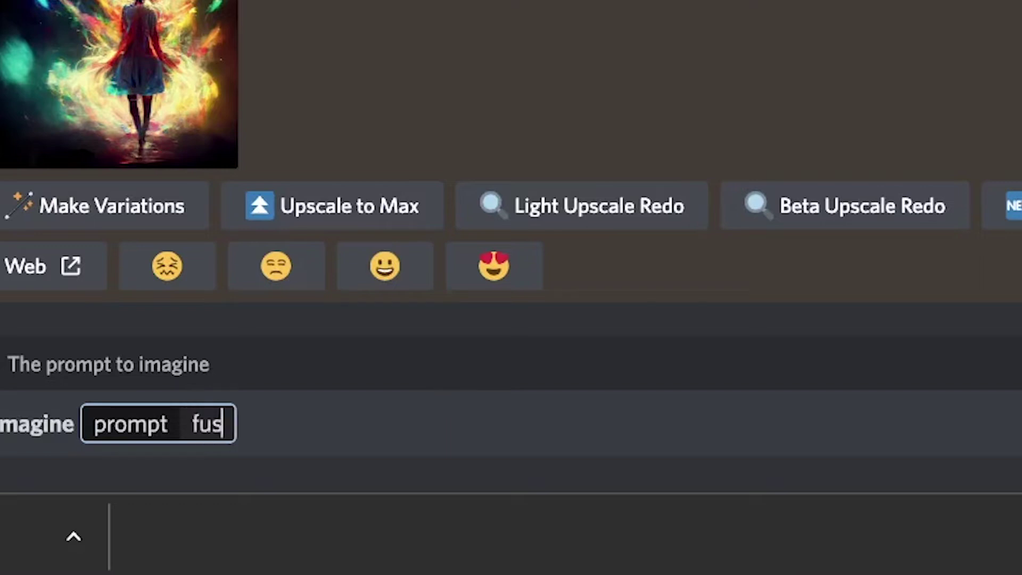
key(BackSpace)
text(tur)
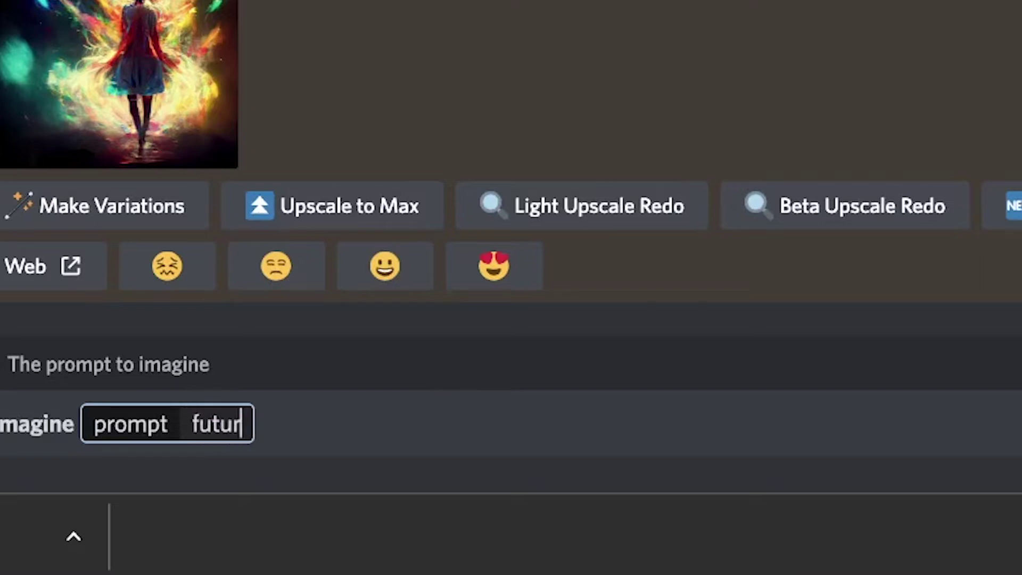
text(istic city)
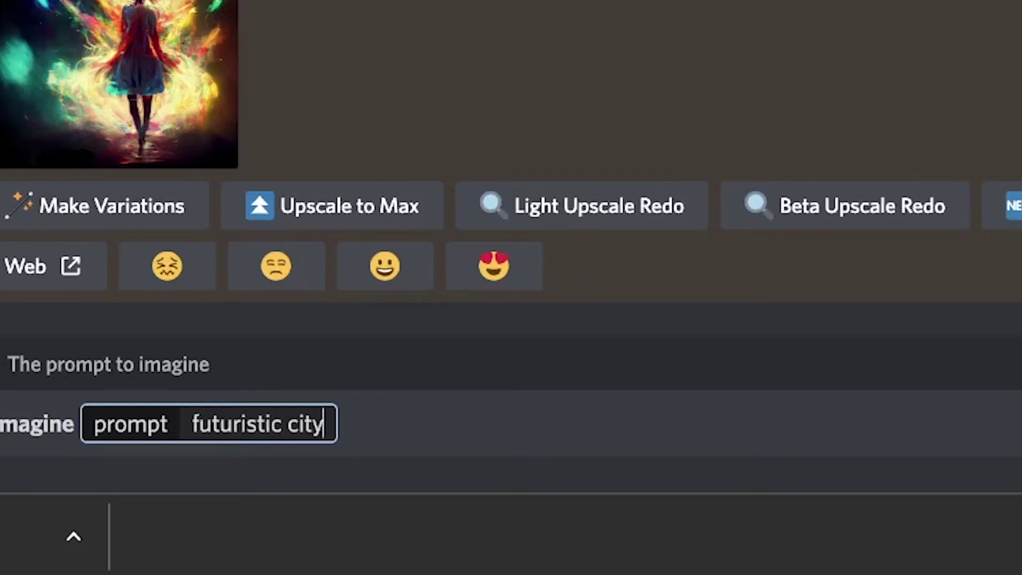
Extend the prompt after "futuristic city" with the phrase ", closeup shot".
text(, )
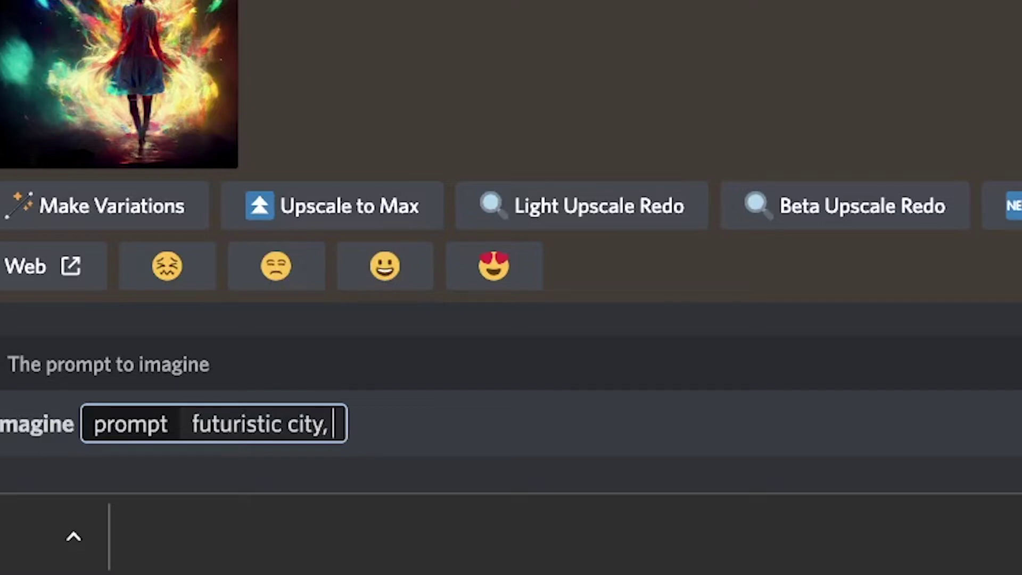
text(upclose)
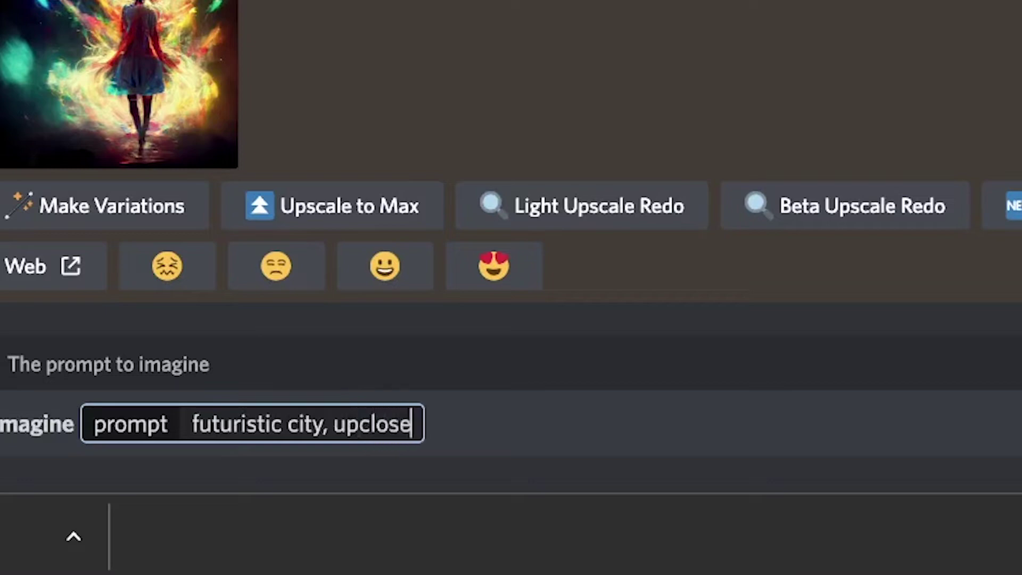
key(BackSpace)
key(BackSpace)
key(BackSpace)
key(BackSpace)
key(BackSpace)
key(BackSpace)
key(BackSpace)
text(clos)
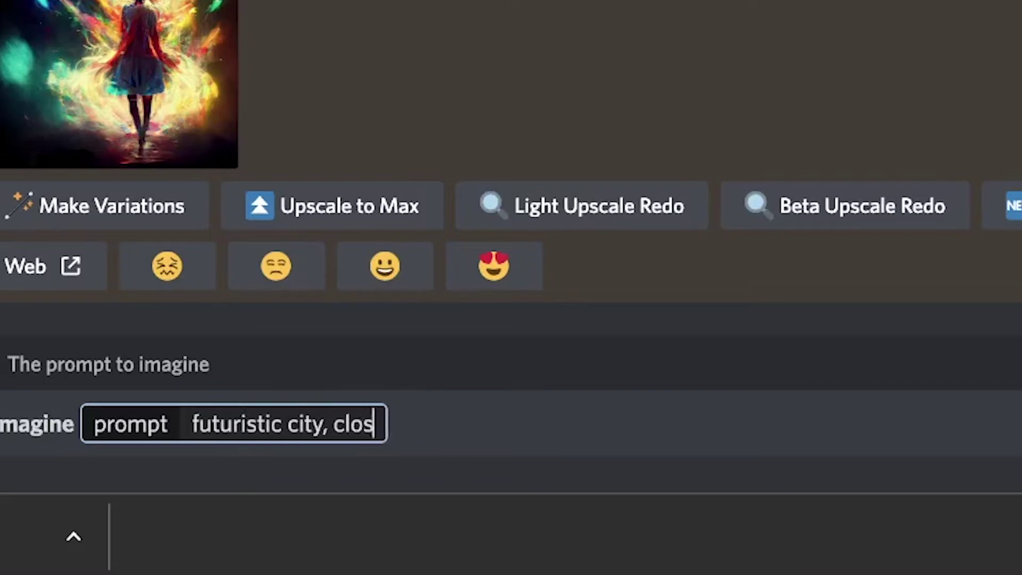
text(eup shot)
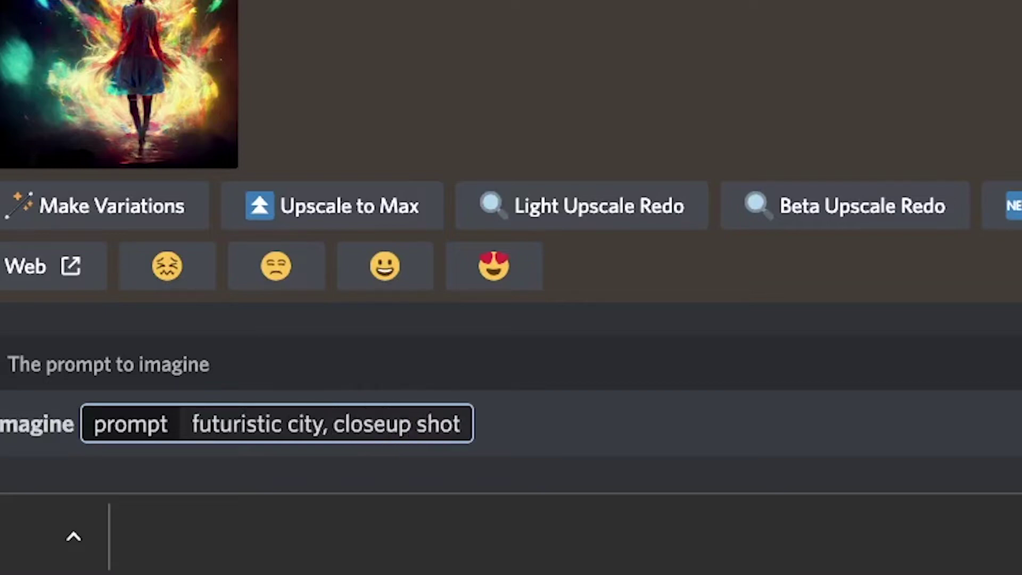
Add the phrase ", junk on the street" to the end of the prompt.
text(, junk)
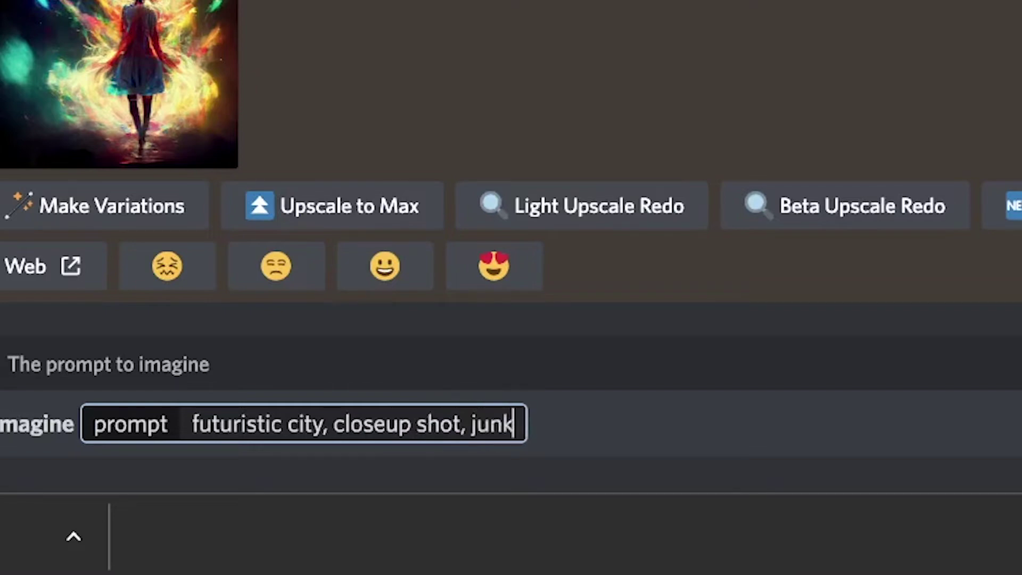
text( on the streets)
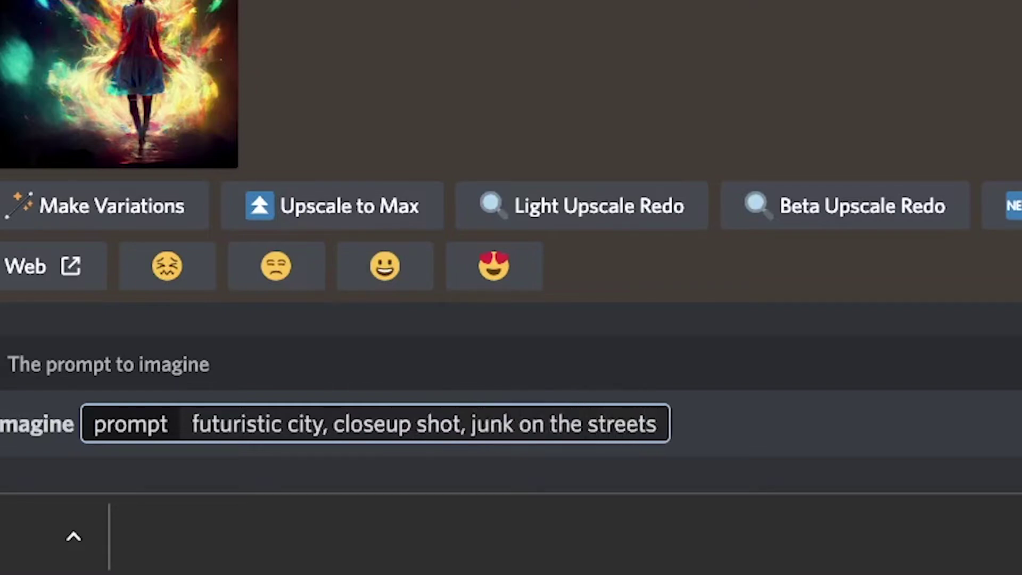
key(BackSpace)
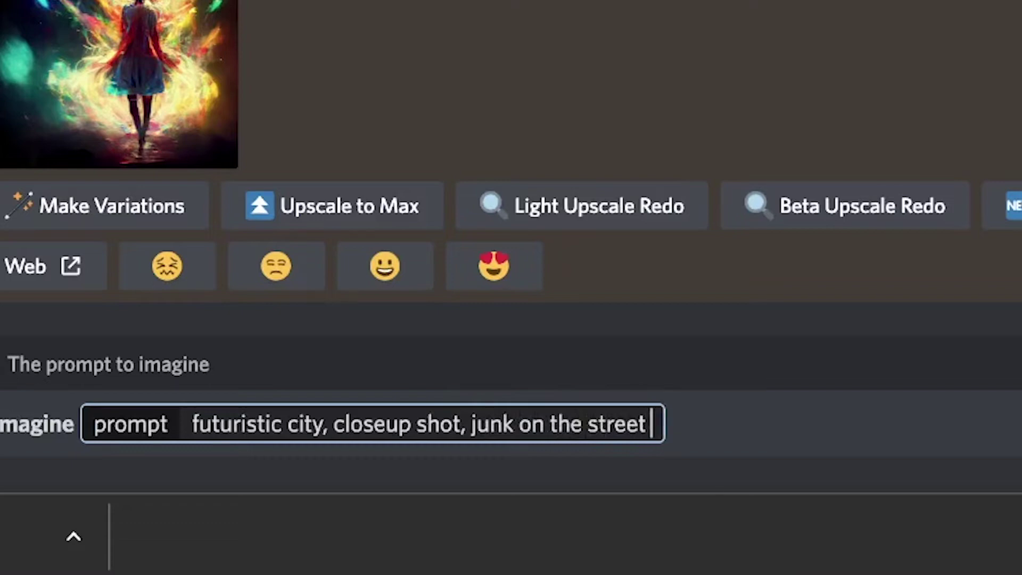
text(--ar 16:)
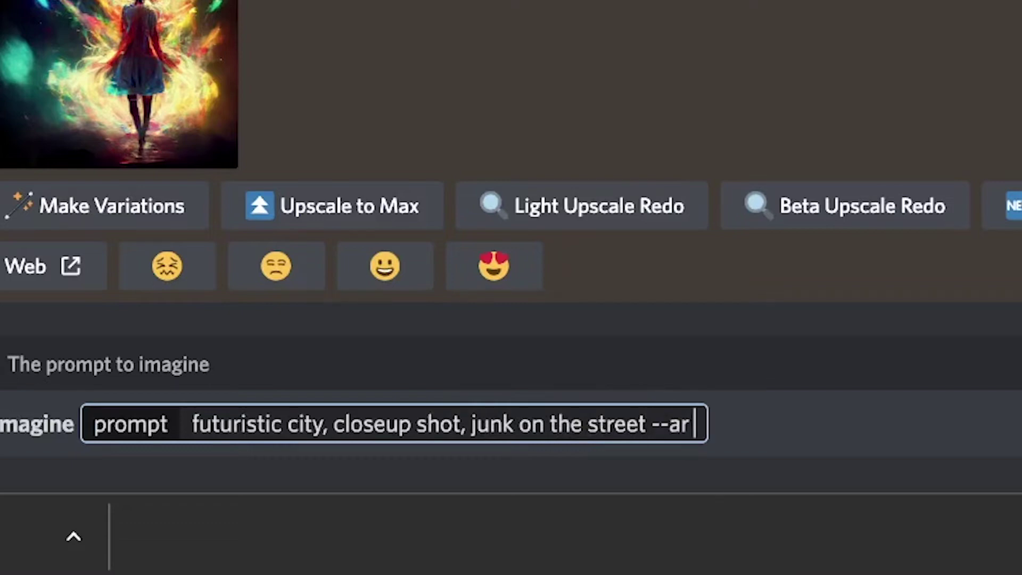
text(9)
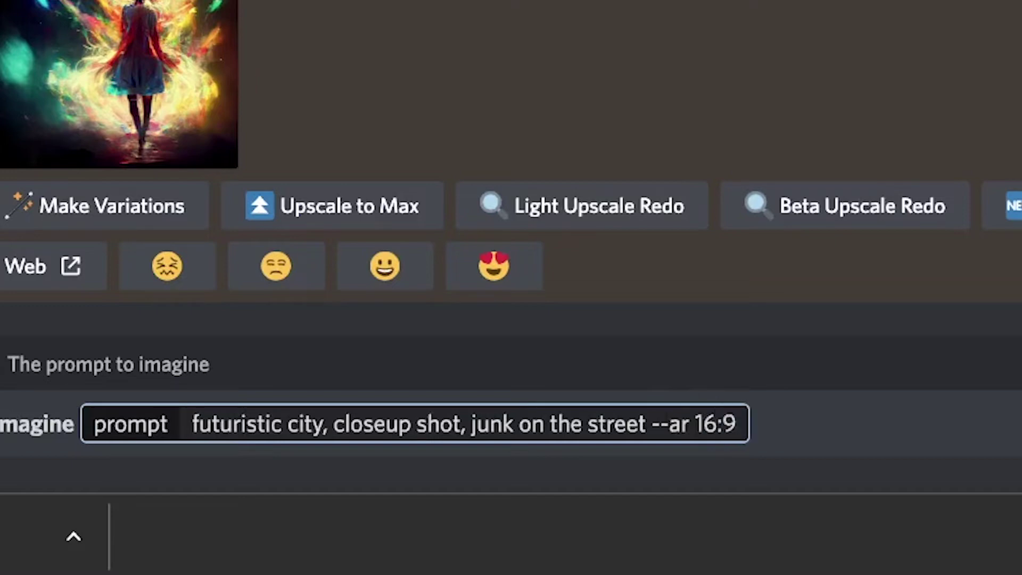
key(BackSpace)
key(BackSpace)
key(BackSpace)
key(BackSpace)
text(9:16)
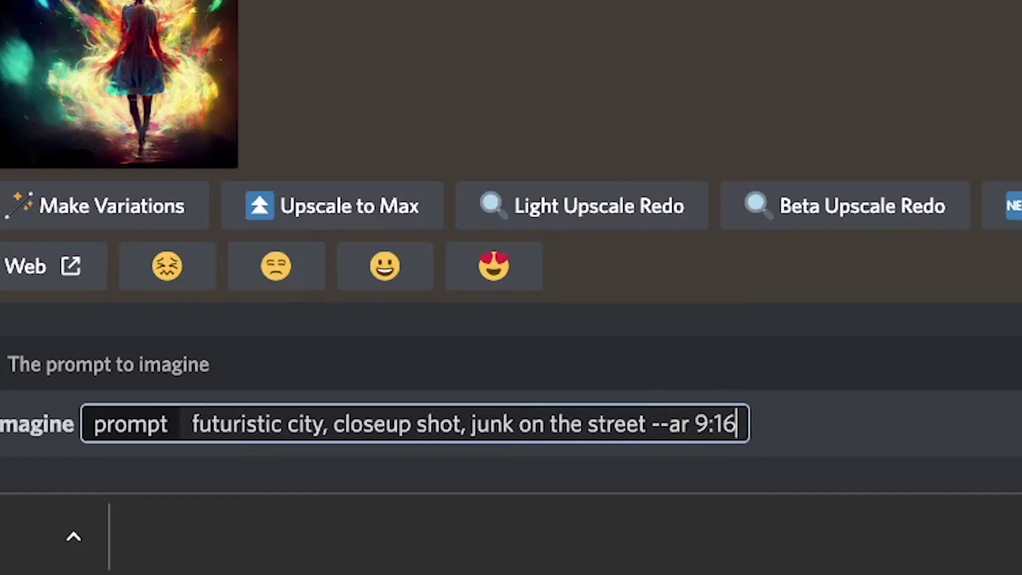
key(BackSpace)
key(BackSpace)
key(BackSpace)
key(BackSpace)
key(BackSpace)
key(BackSpace)
key(BackSpace)
key(BackSpace)
key(BackSpace)
key(BackSpace)
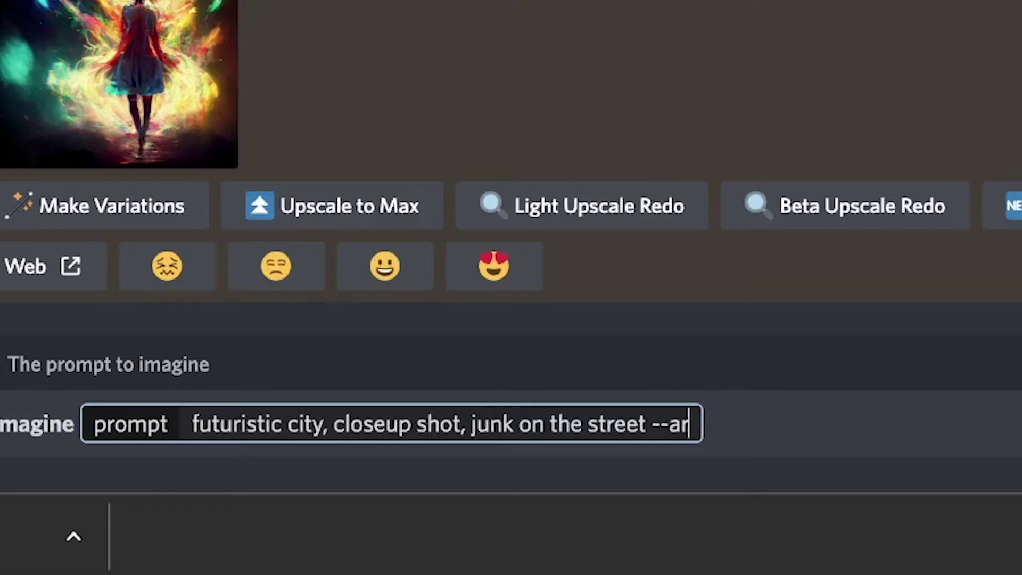
Append the style terms ", 4k, unreal engine" to the futuristic city prompt.
text(, )
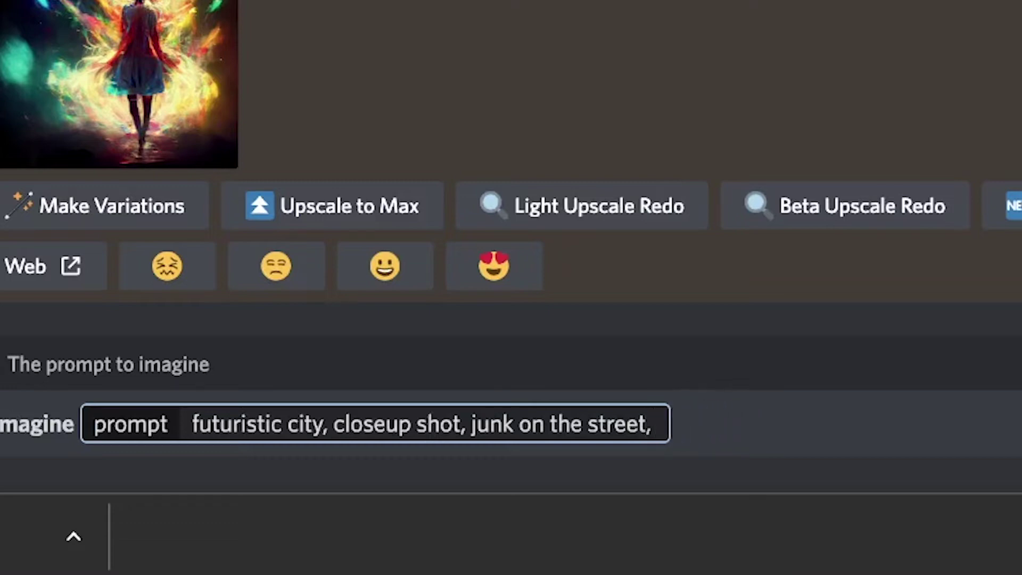
text(4)
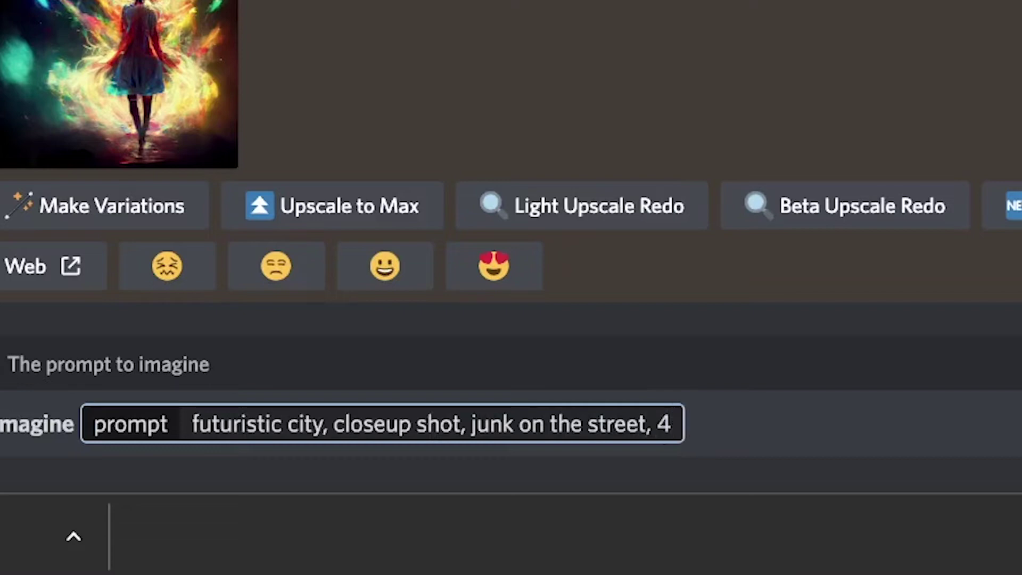
text(k, u)
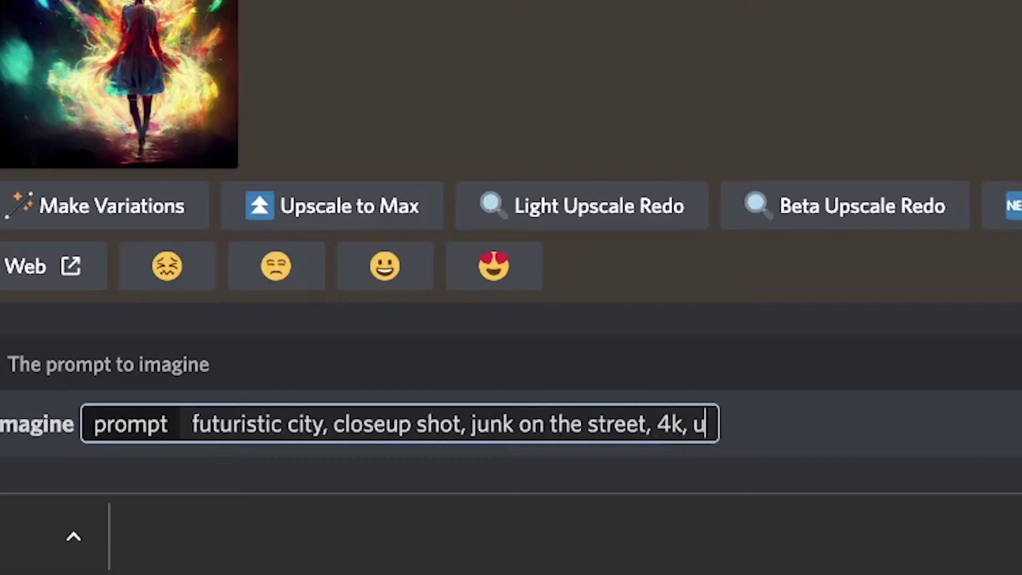
text(nreal )
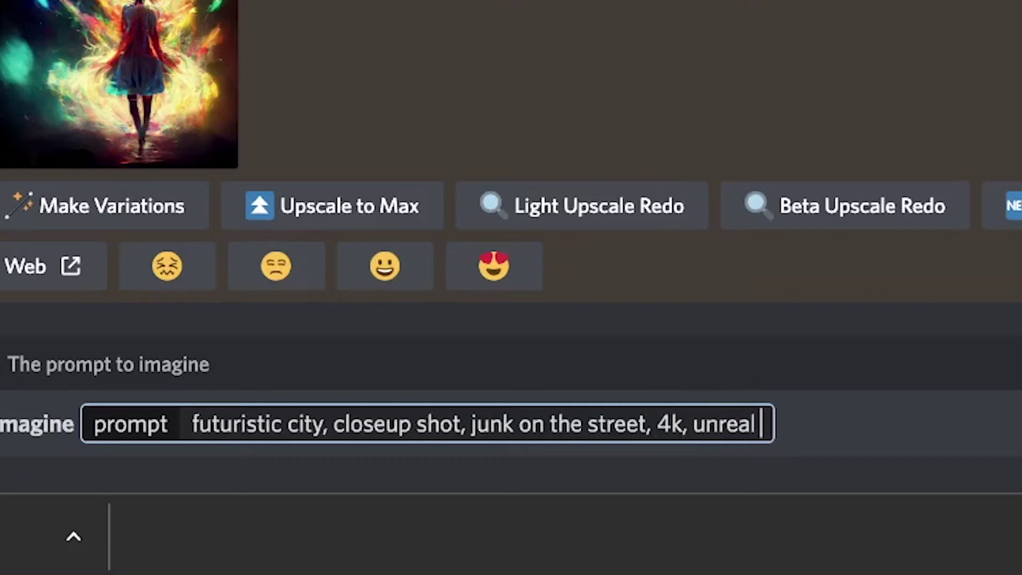
text(engine)
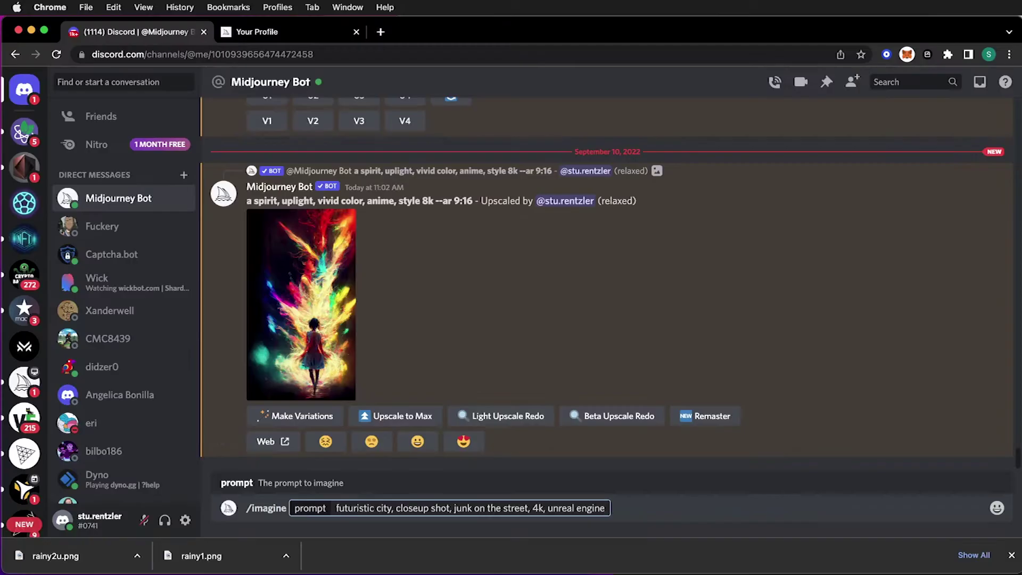
Rework the end of the prompt after "4k," to read "photo, unreal engine,".
key(BackSpace)
key(BackSpace)
key(BackSpace)
key(BackSpace)
key(BackSpace)
key(BackSpace)
key(BackSpace)
key(BackSpace)
key(BackSpace)
key(BackSpace)
key(BackSpace)
key(BackSpace)
key(BackSpace)
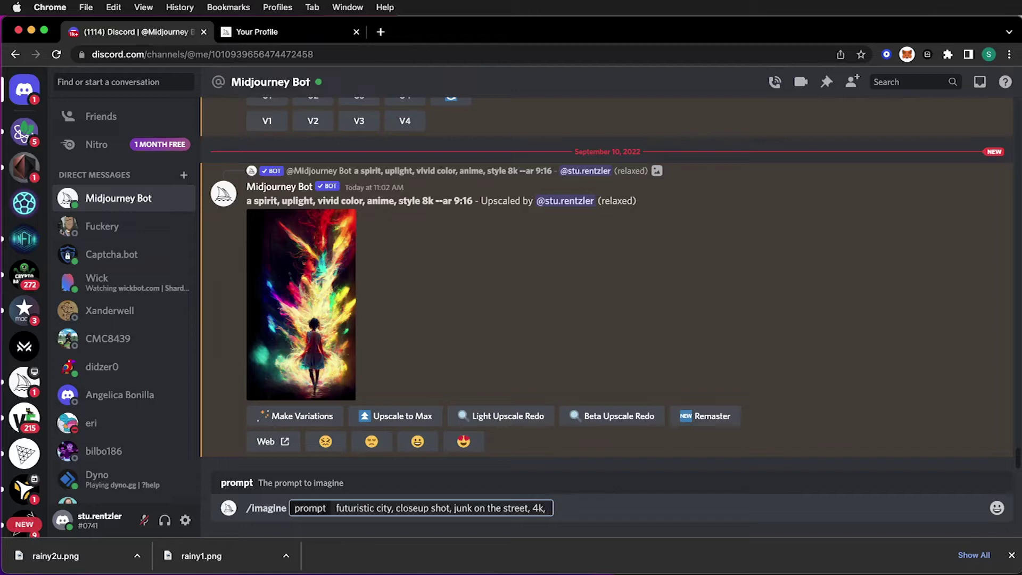
text(photo, un)
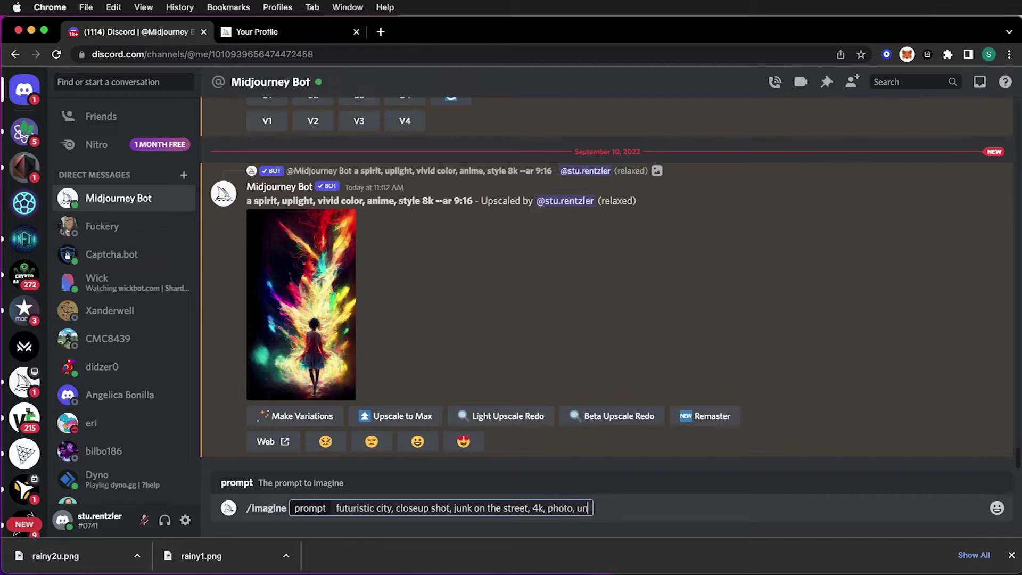
text(real engine, )
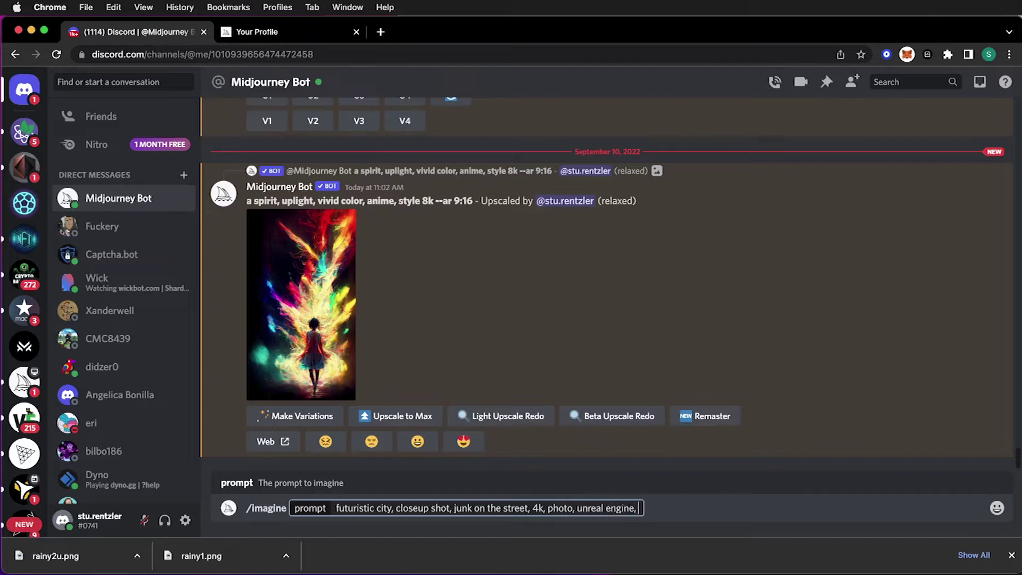
Finish the prompt with "cypunk -- ar 16:9" and submit it to the Midjourney Bot.
text(cypunk)
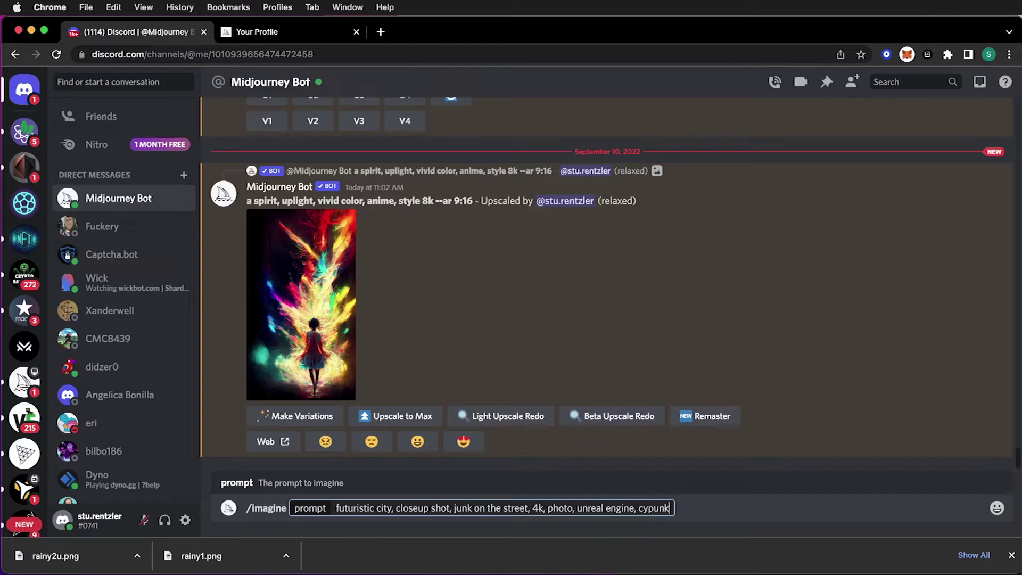
text(,)
key(BackSpace)
key(BackSpace)
text(-- ar 16:9)
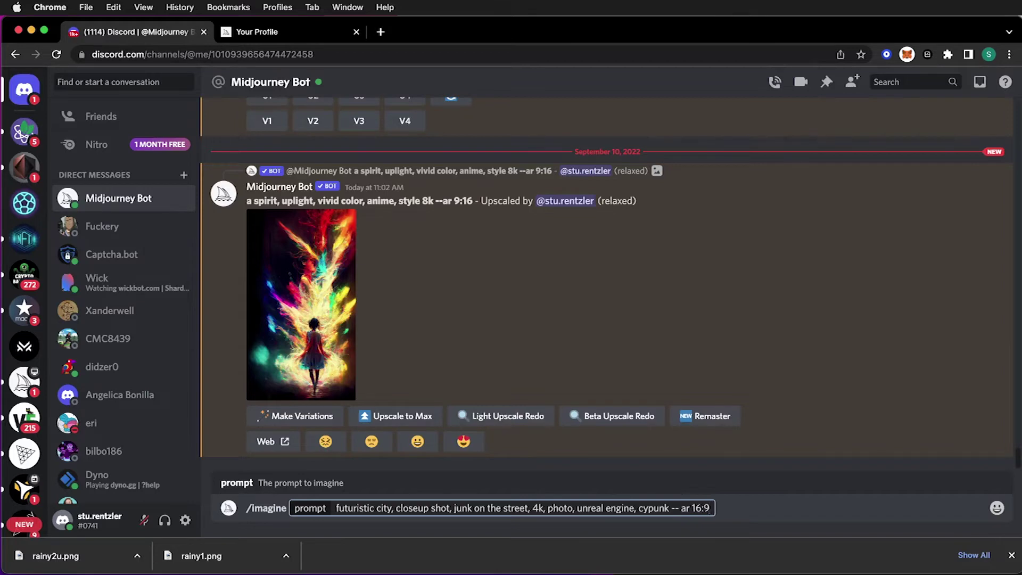
key(Return)
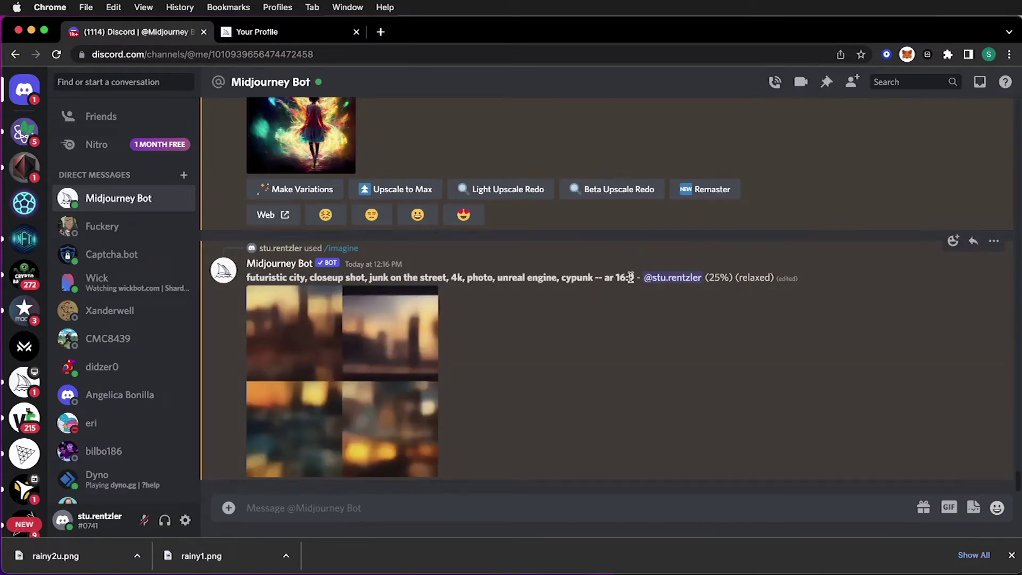
Copy the submitted futuristic city prompt text and paste it into a new /imagine command.
drag(628, 277, 245, 277)
key(super+c)
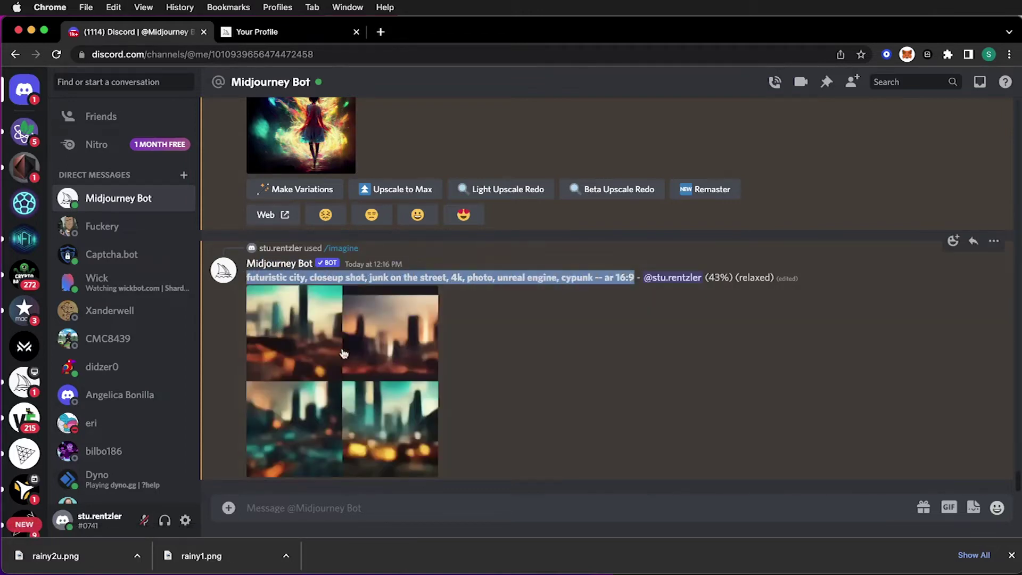
click(330, 508)
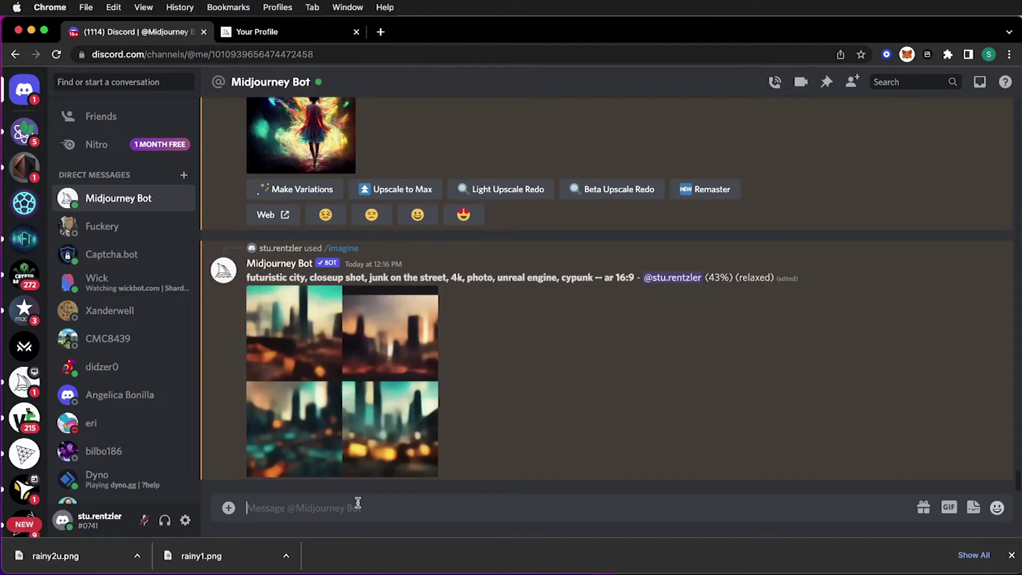
text(/ima)
key(Tab)
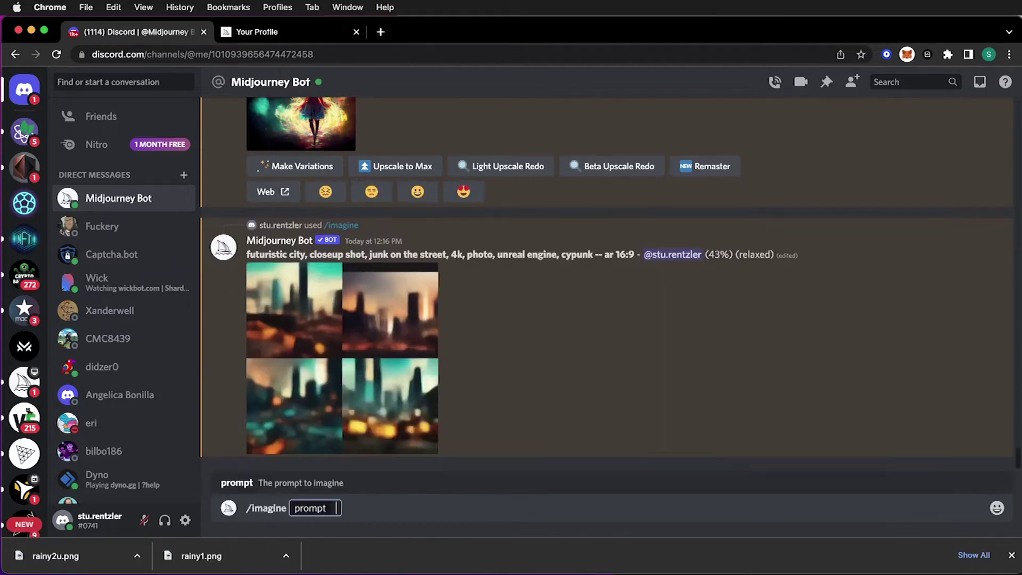
key(super+v)
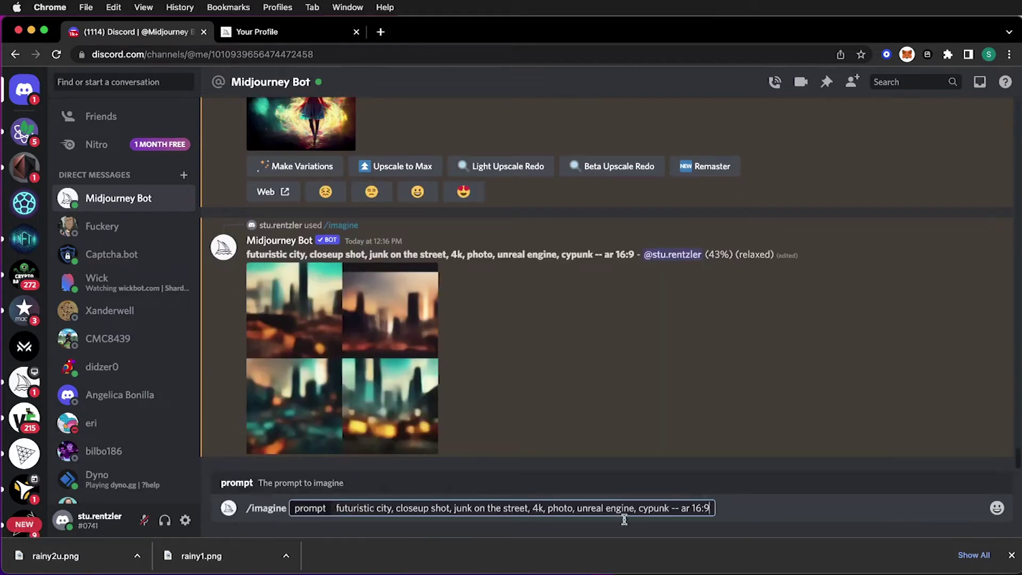
Correct the aspect ratio parameter to "--ar 16:9" and insert "extreme" before "closeup shot" in the prompt.
click(680, 507)
key(BackSpace)
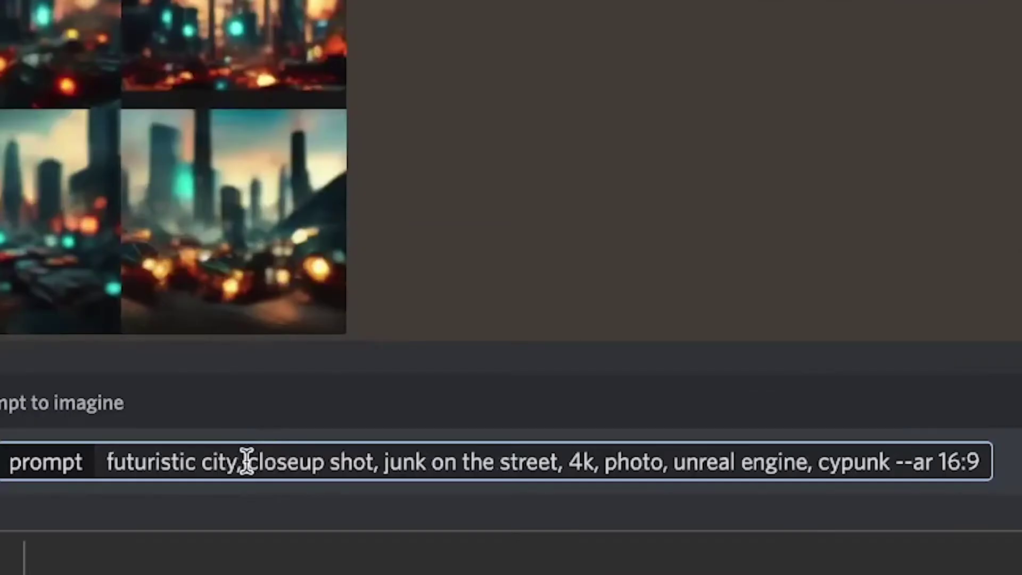
click(250, 462)
text(extreme)
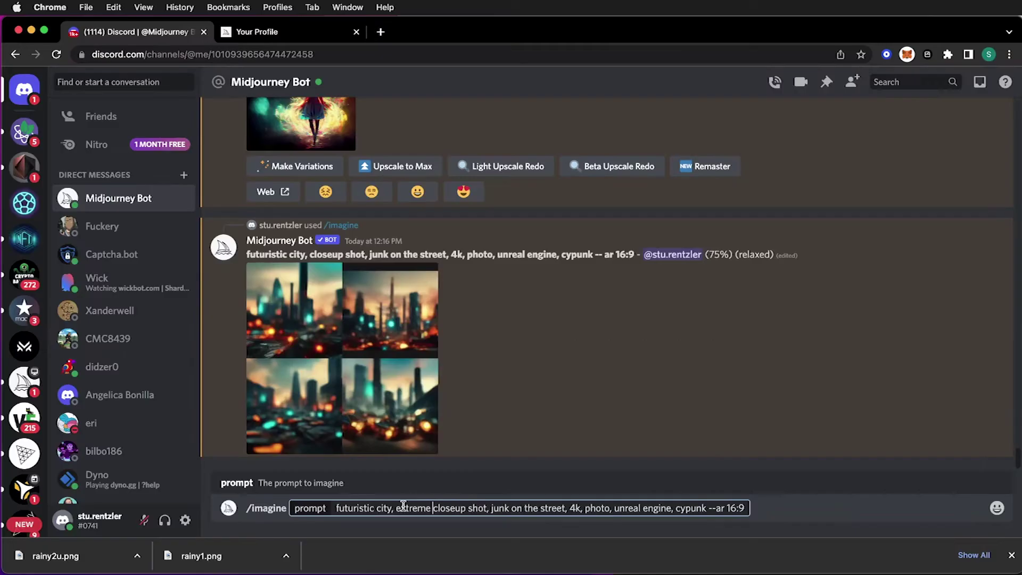
Remove "junk on the street" from the futuristic city prompt, leaving "extreme closeup shot," directly before "4k".
drag(491, 508, 566, 507)
text(junk computer)
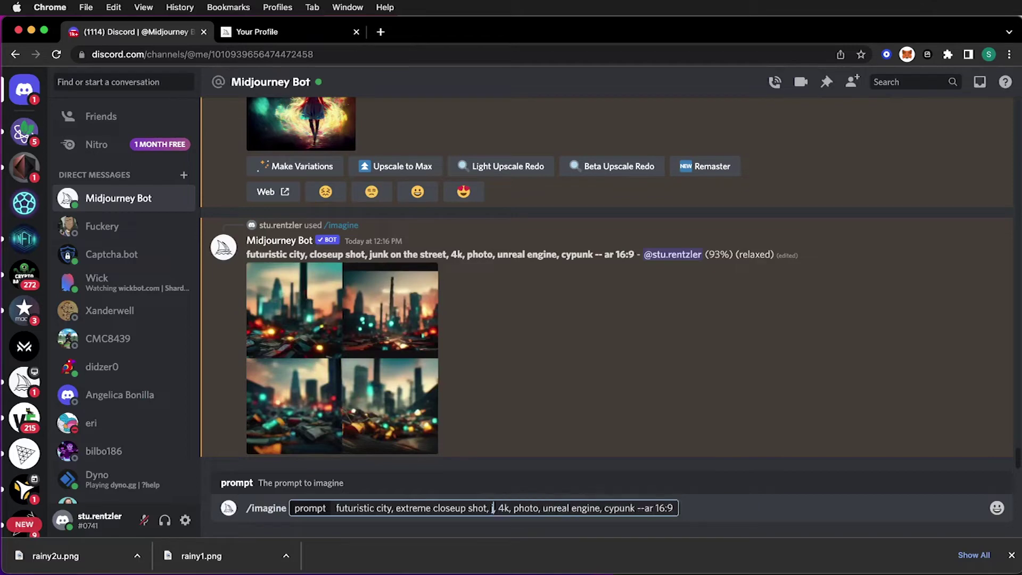
key(BackSpace)
key(BackSpace)
key(BackSpace)
key(BackSpace)
key(BackSpace)
key(BackSpace)
key(BackSpace)
key(BackSpace)
key(BackSpace)
key(BackSpace)
key(BackSpace)
key(BackSpace)
key(BackSpace)
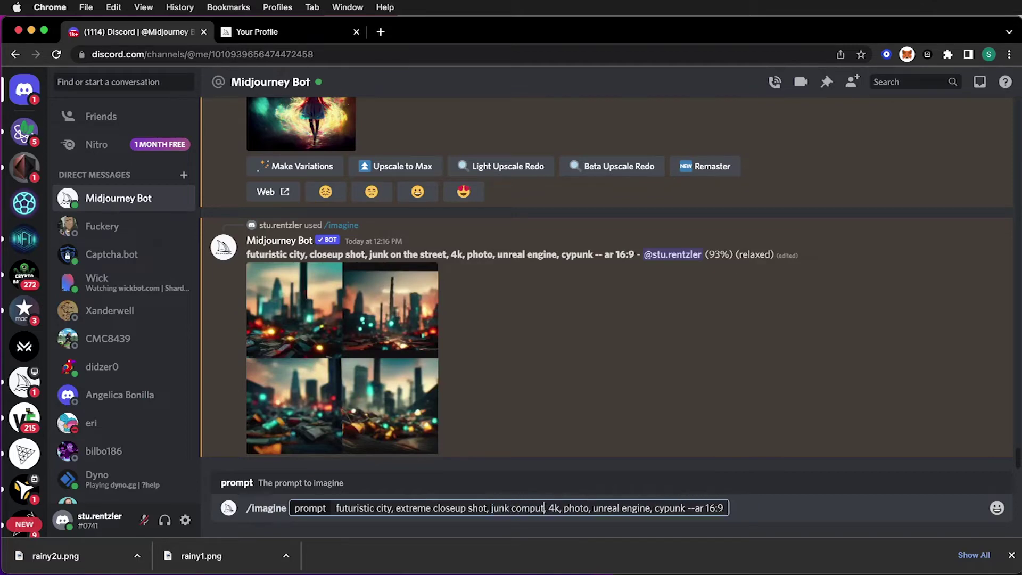
key(BackSpace)
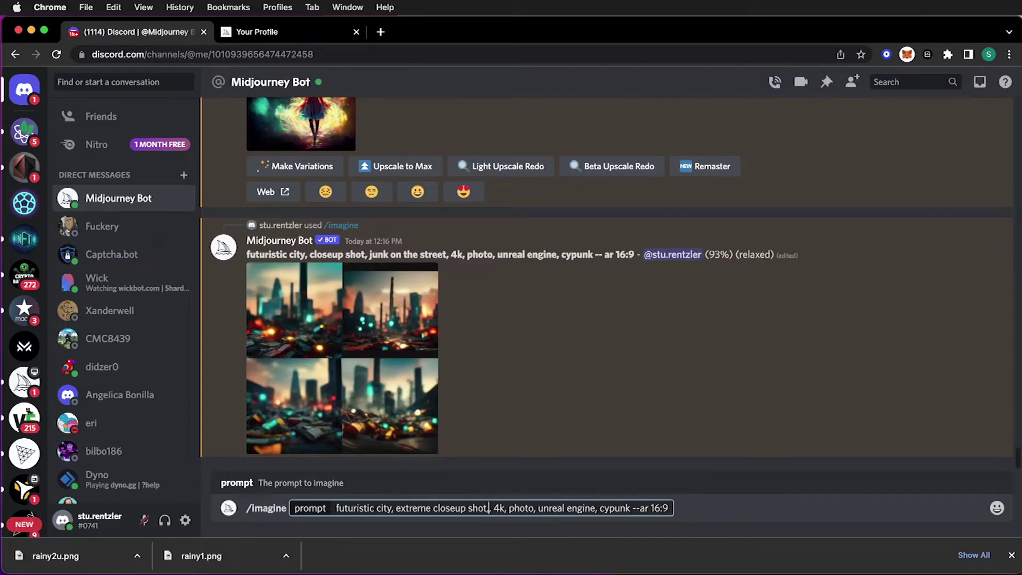
Extend "extreme closeup shot" in the prompt with "of junk computer on the street" and submit it to the Midjourney Bot.
key(BackSpace)
text(of ju)
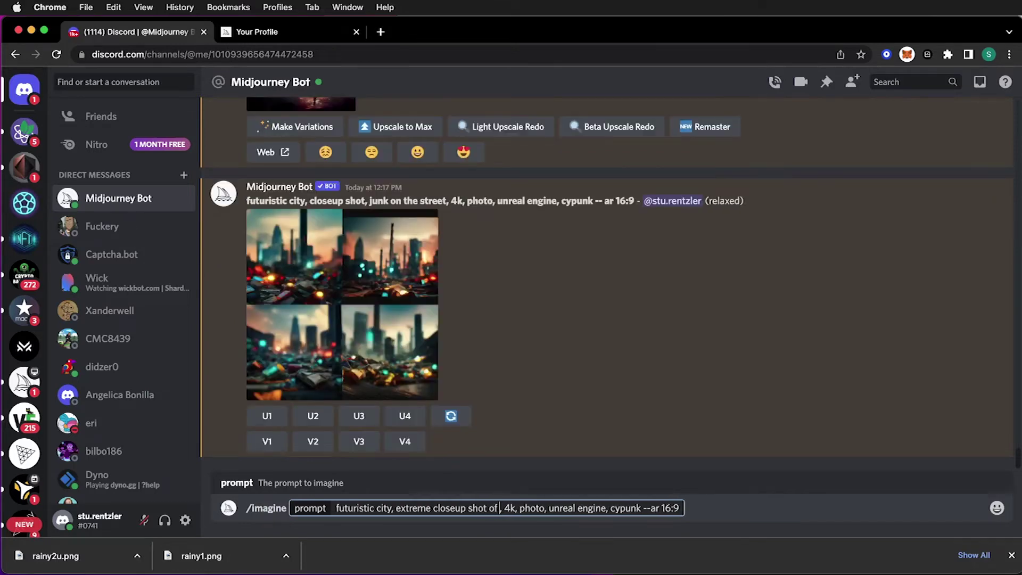
text(nk computer on)
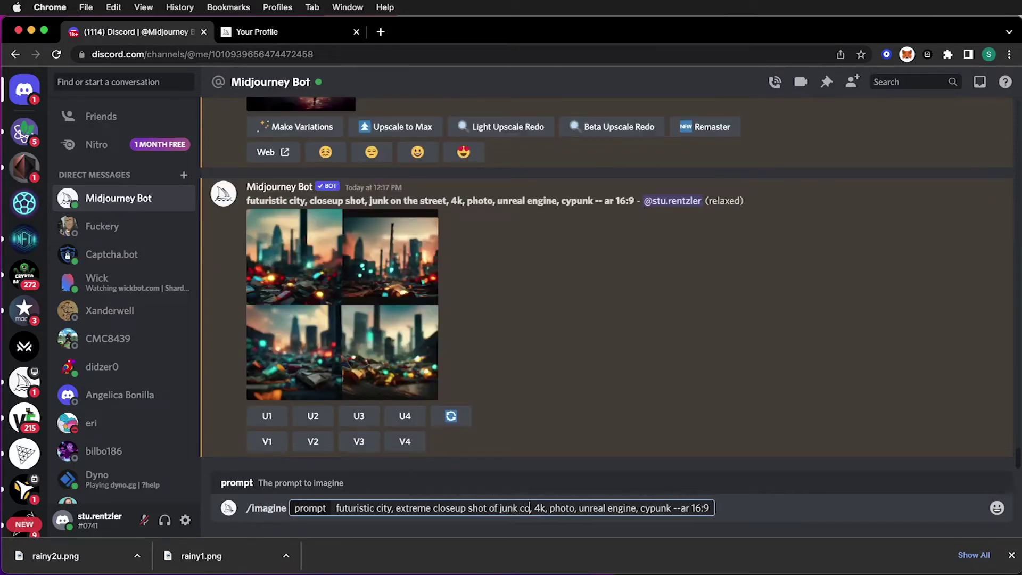
text( the street)
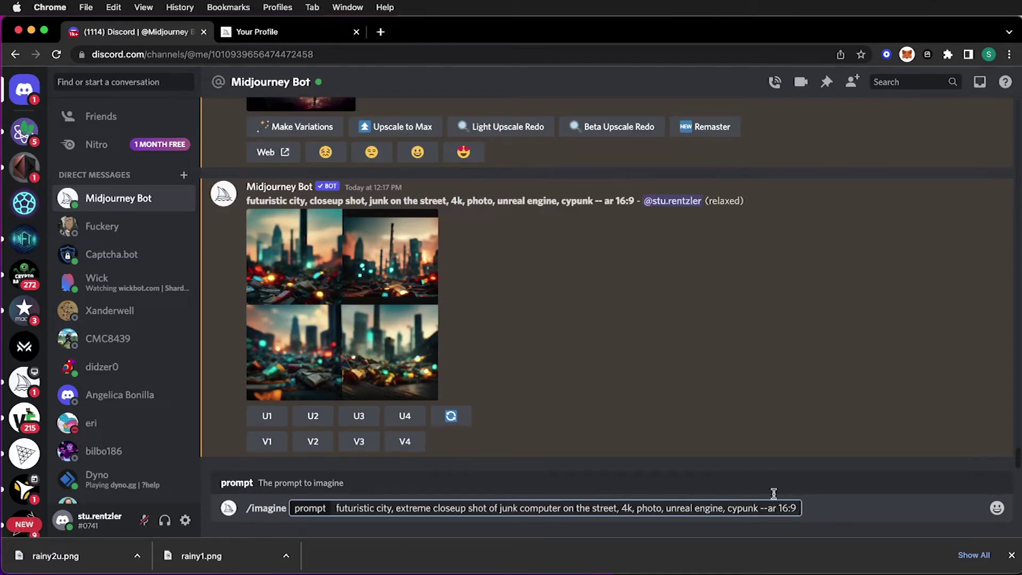
key(Return)
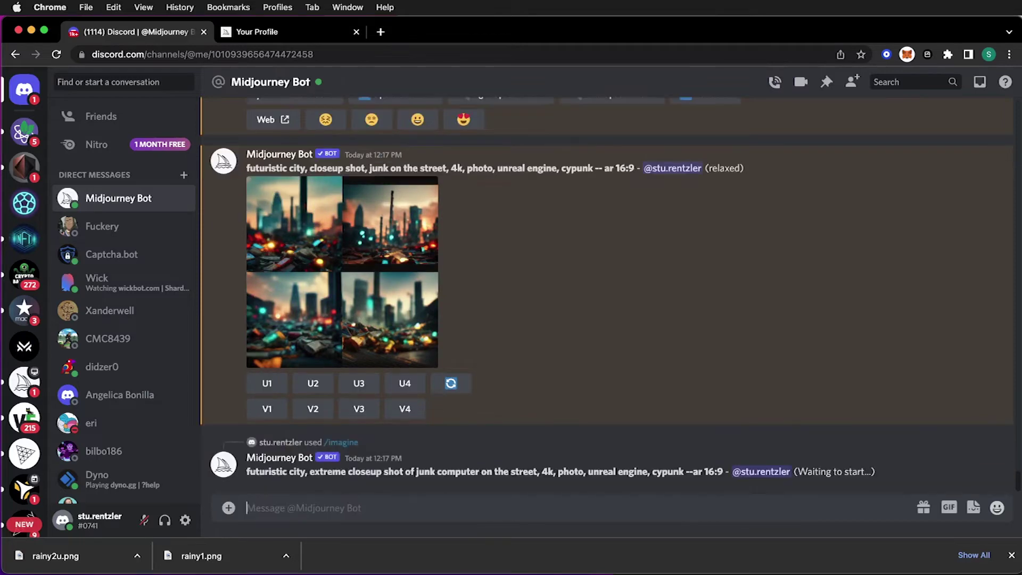
Inspect the enlarged image grid of the earlier "junk on the street" prompt and close the preview.
click(380, 276)
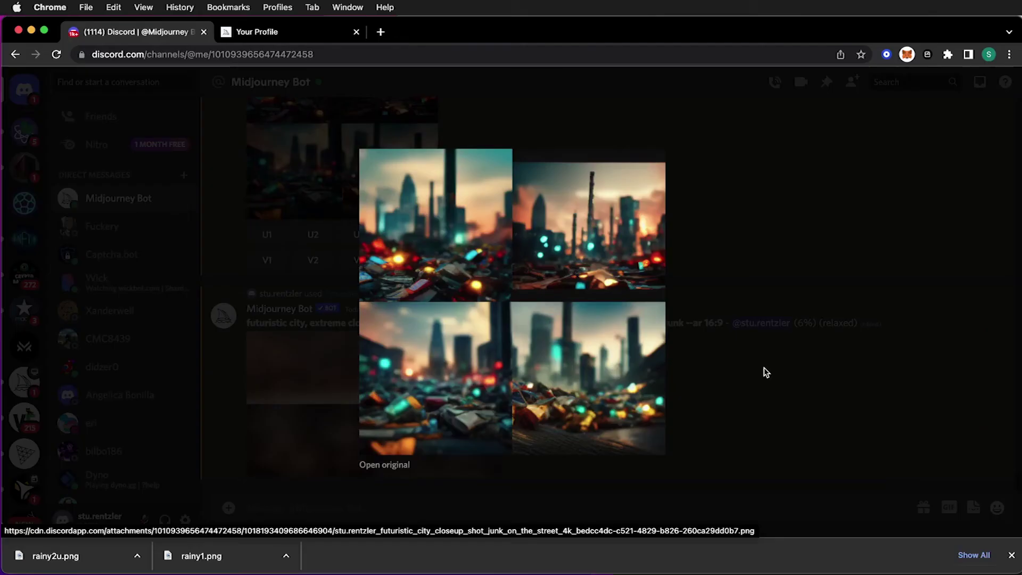
click(823, 398)
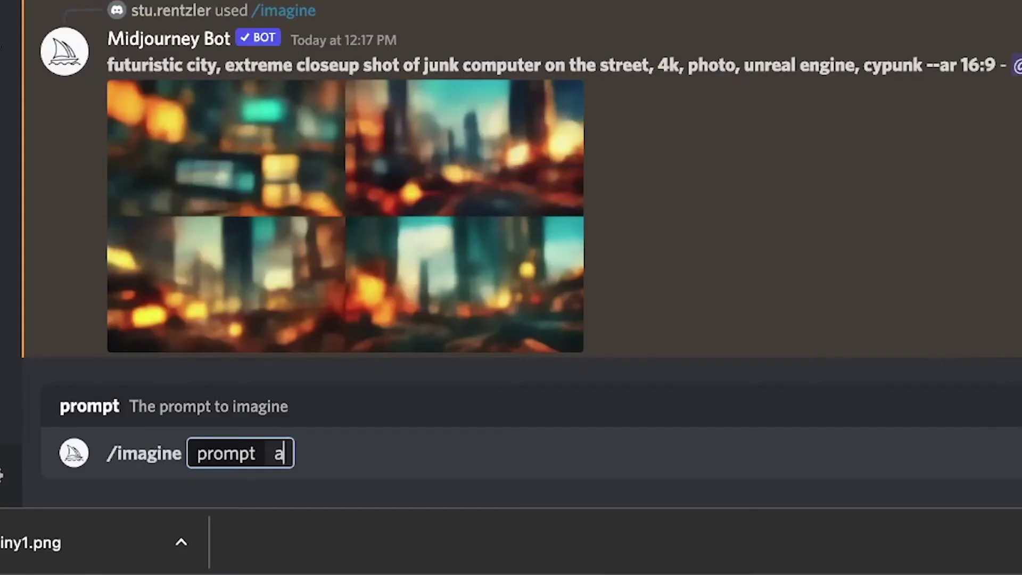
Write "a realistic soda bottle in a room" as the prompt of a new /imagine command.
text(realis)
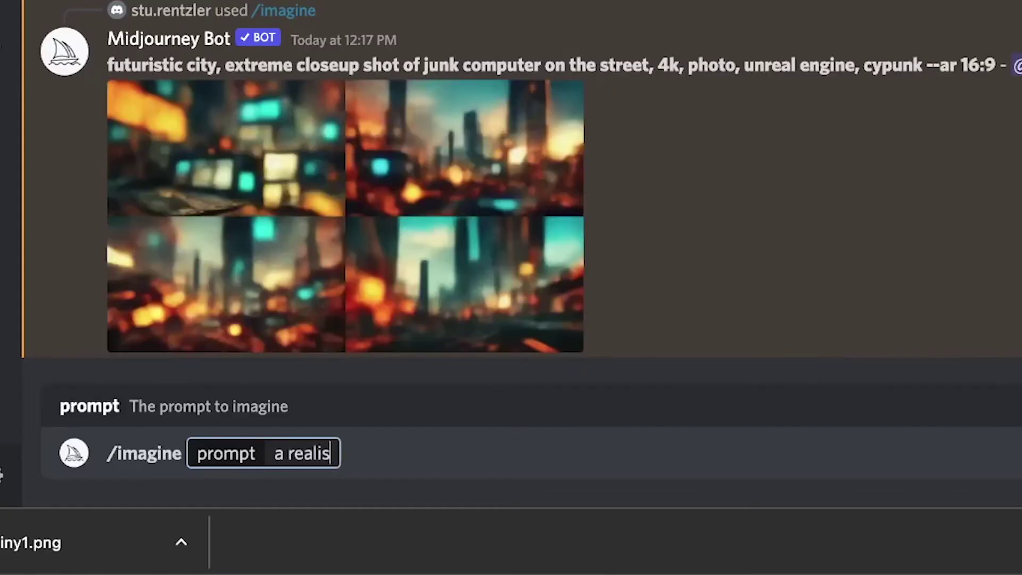
text(tic soad)
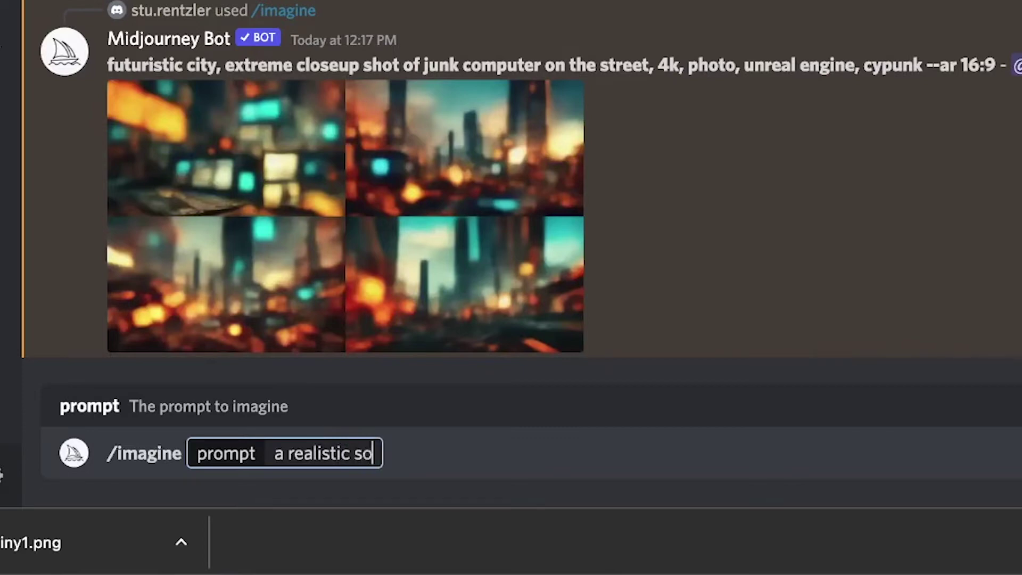
key(BackSpace)
key(BackSpace)
text(da bo)
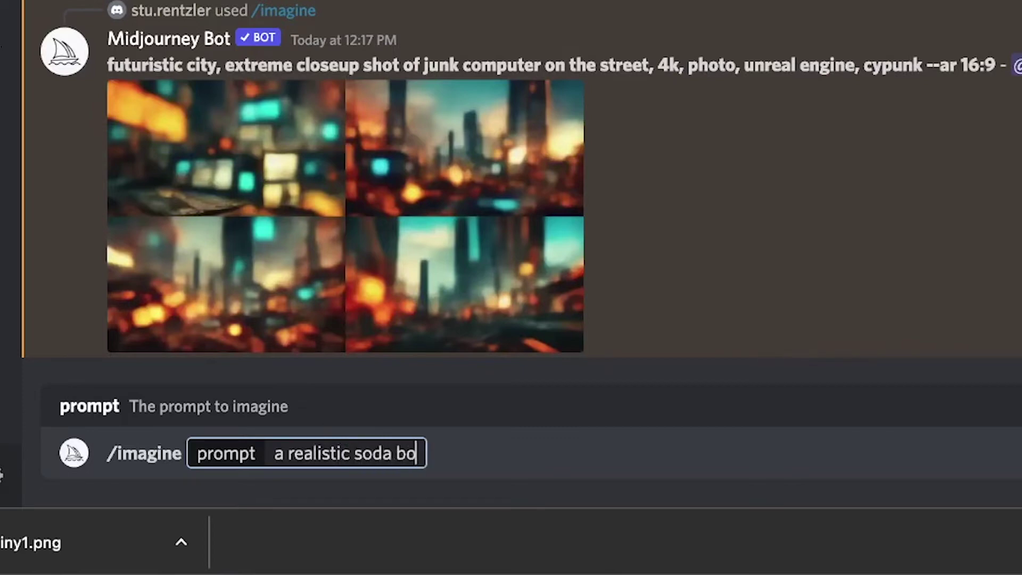
text(ttle in a room)
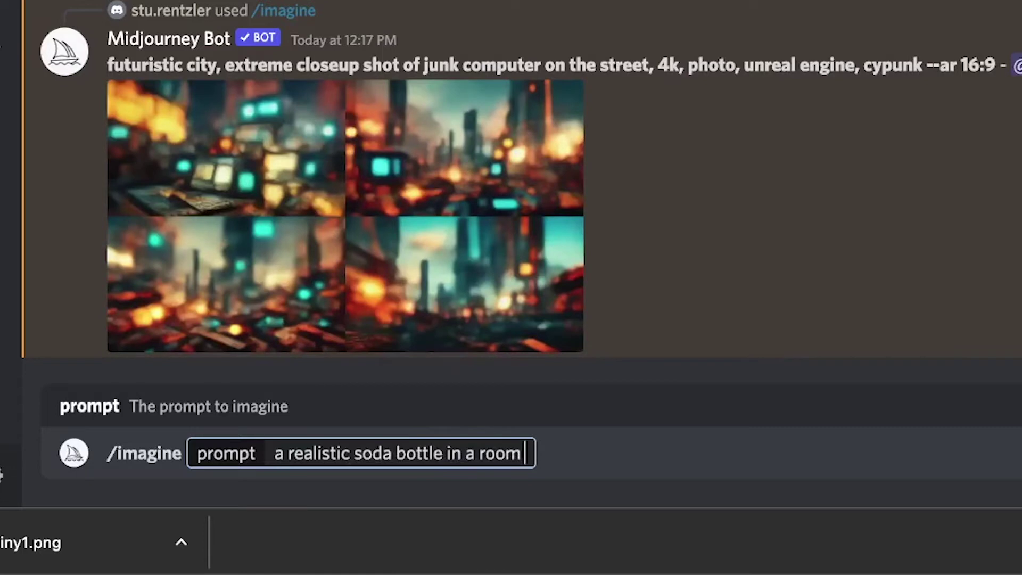
Replace "in a room" in the soda bottle prompt with "on a table in a room with a bright window,".
key(BackSpace)
key(BackSpace)
key(BackSpace)
key(BackSpace)
key(BackSpace)
key(BackSpace)
key(BackSpace)
key(BackSpace)
key(BackSpace)
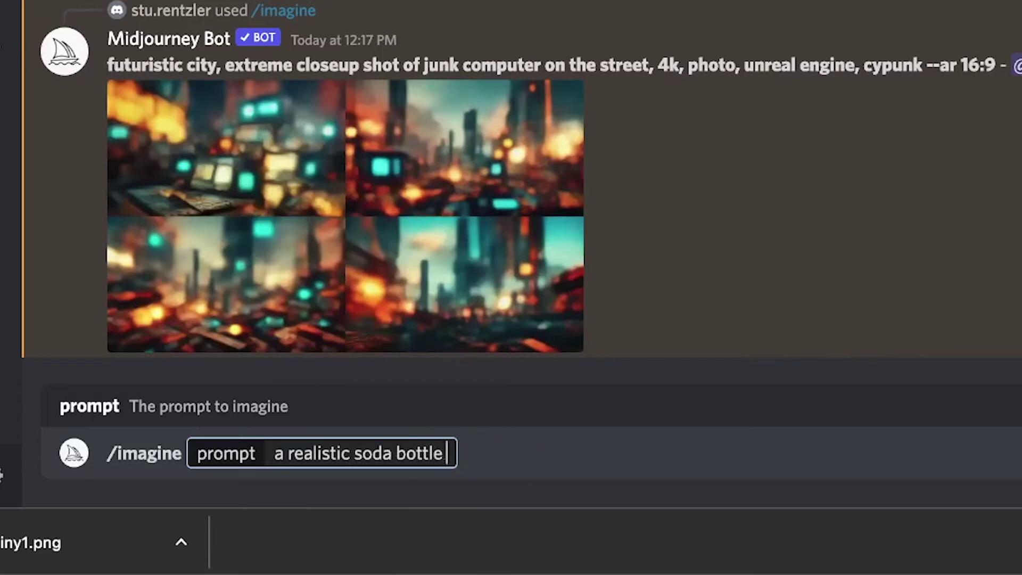
text(on a table in a room w)
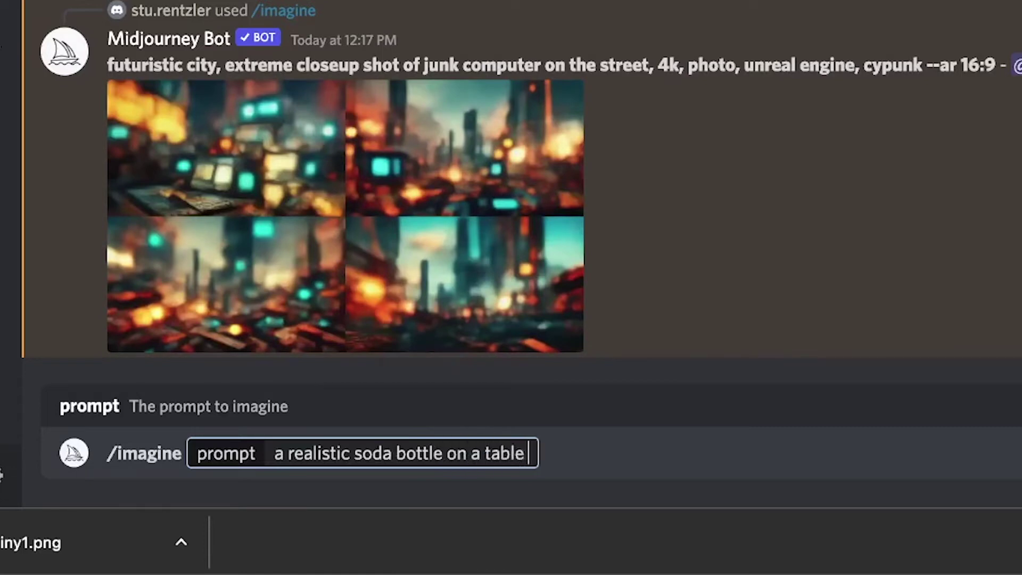
text(ith a )
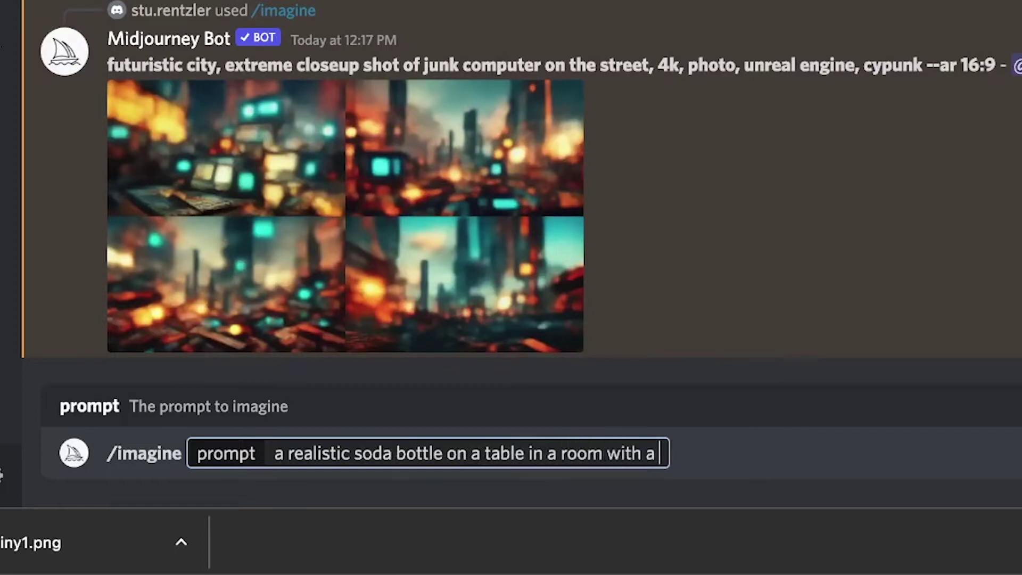
text(bright window, )
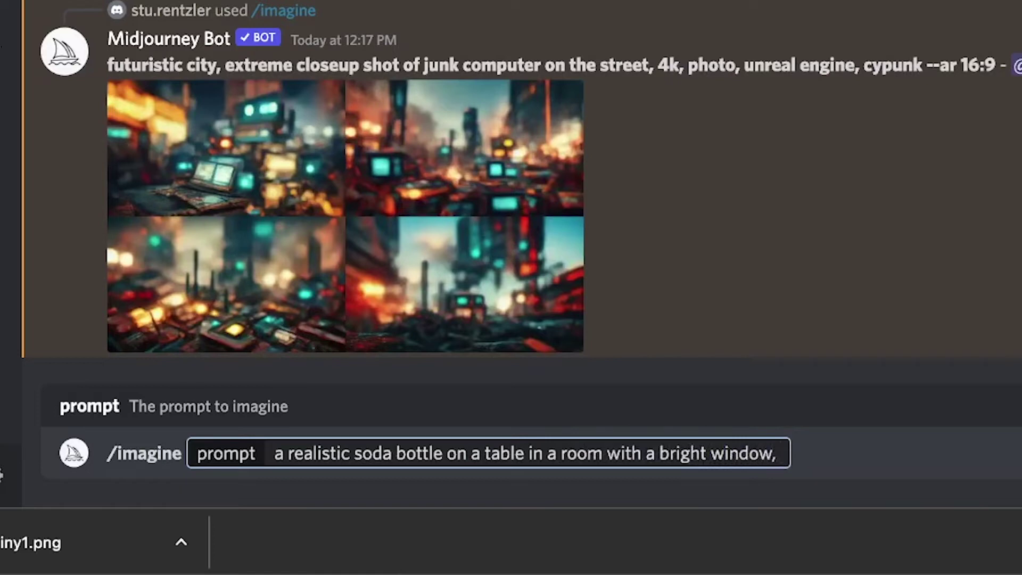
Finish the soda bottle prompt with "extreme closeup, 4k vray --ar 9:16" and submit it to the Midjourney Bot.
text(extreem)
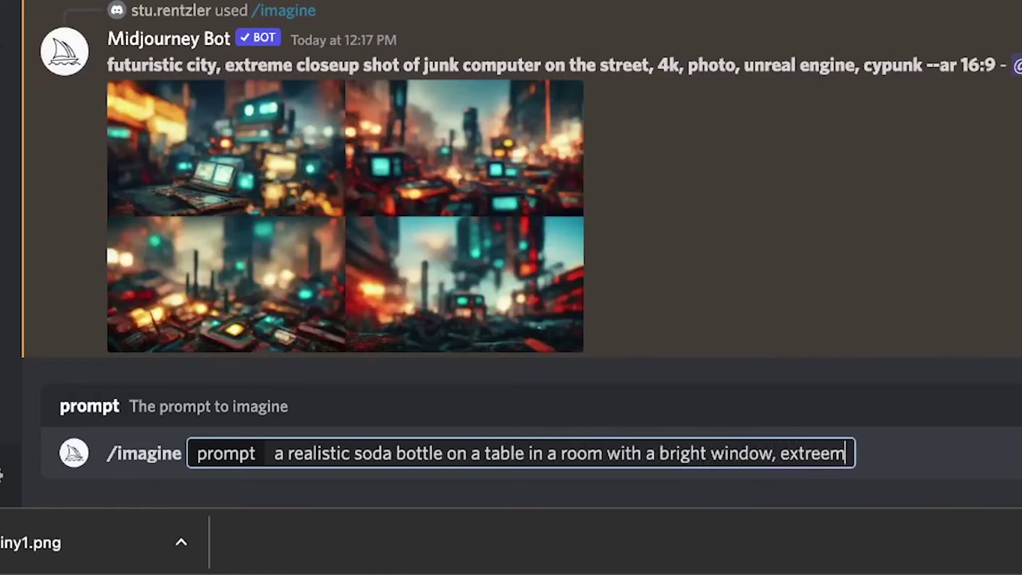
key(BackSpace)
key(BackSpace)
text(me close)
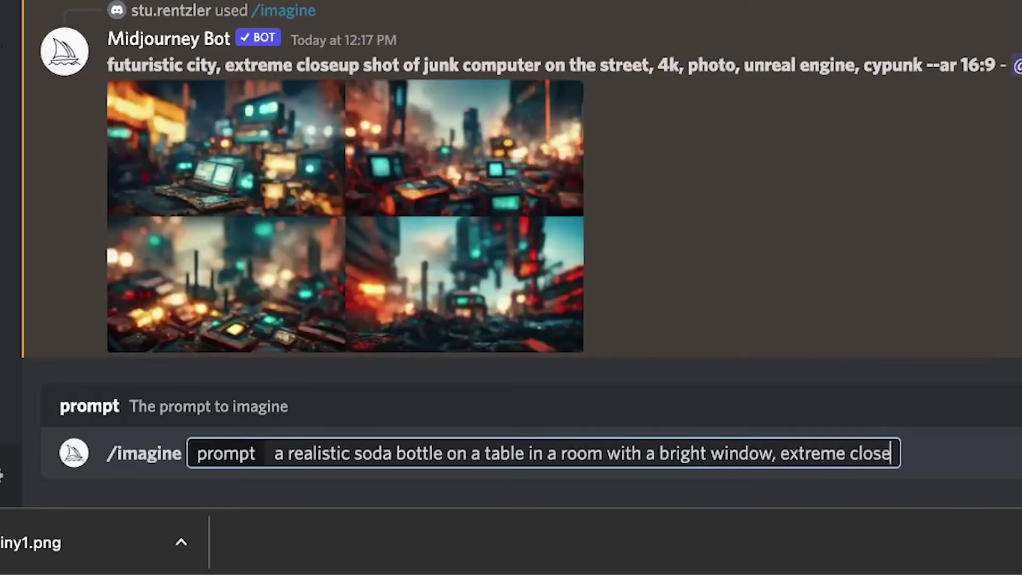
text(up, 4k)
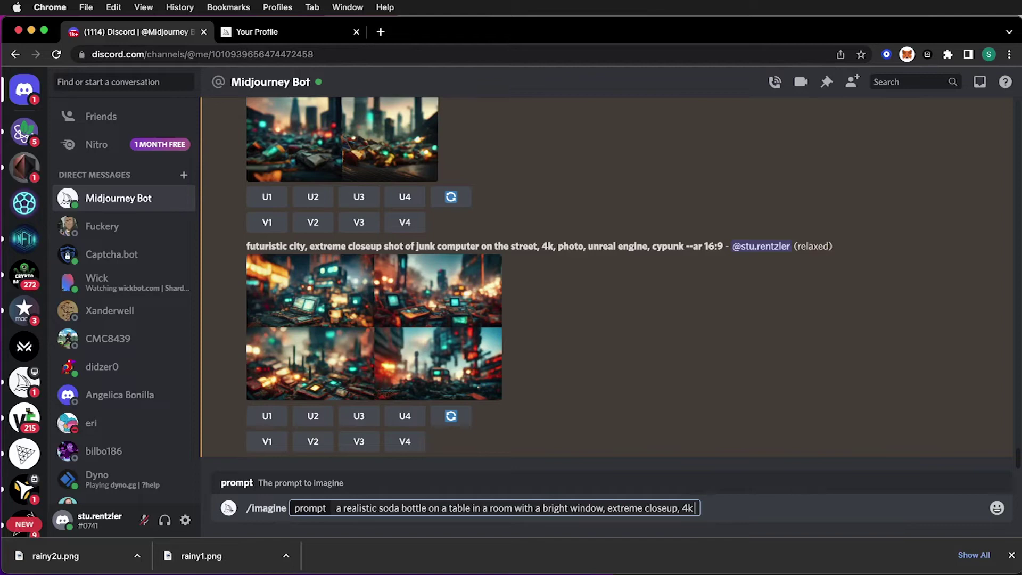
text(vray)
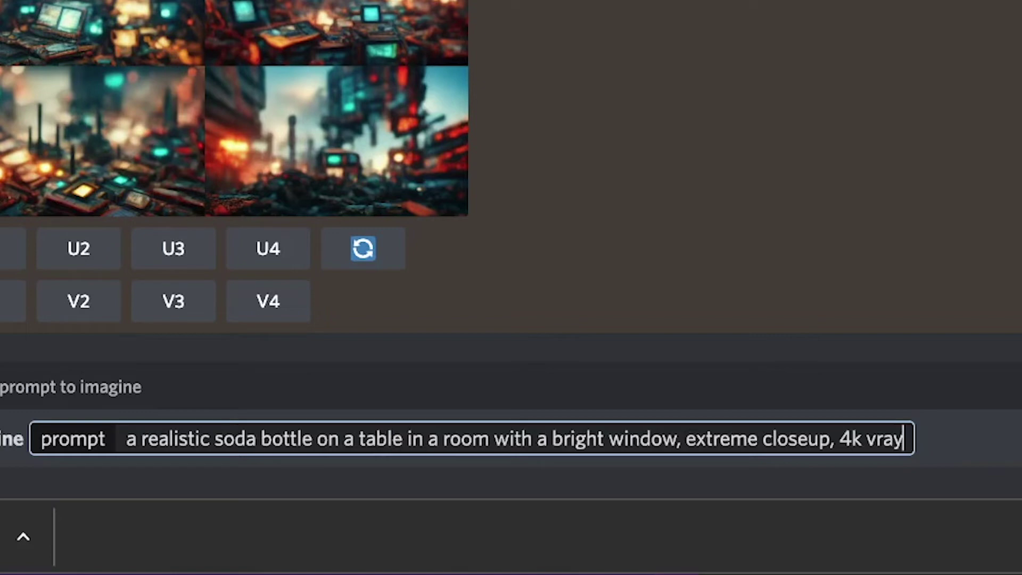
text(--a)
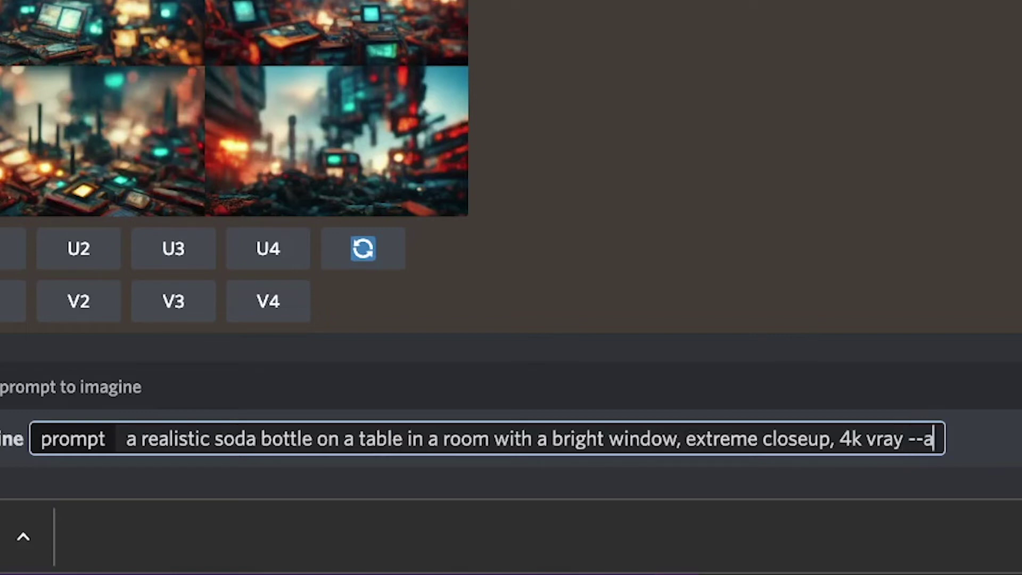
text(r 9)
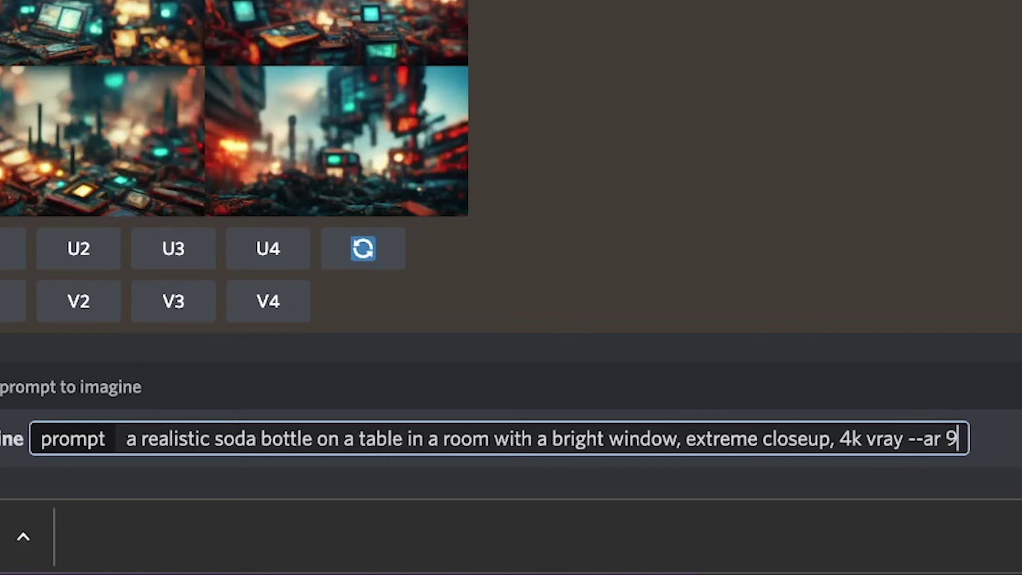
text(:16)
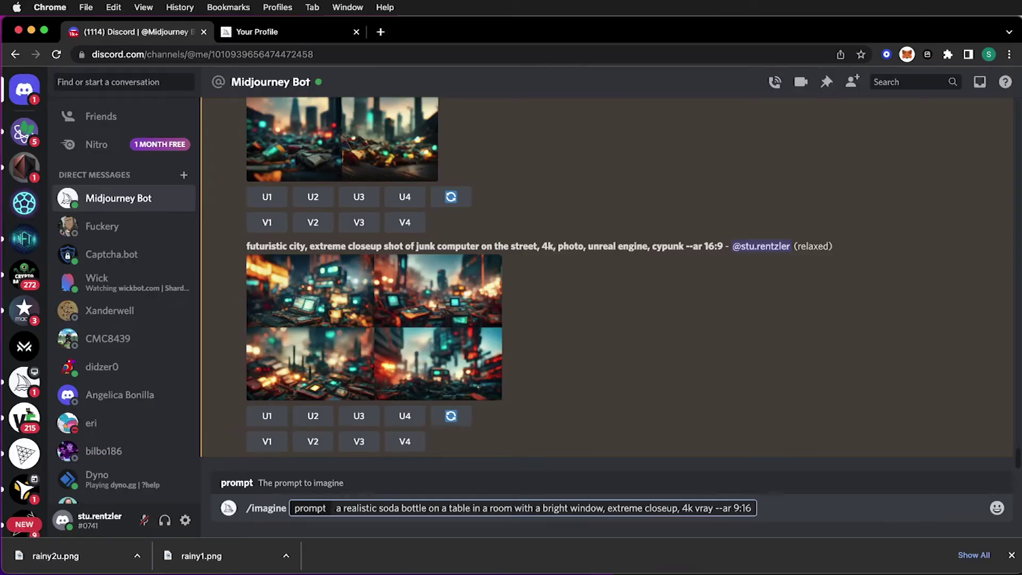
key(Return)
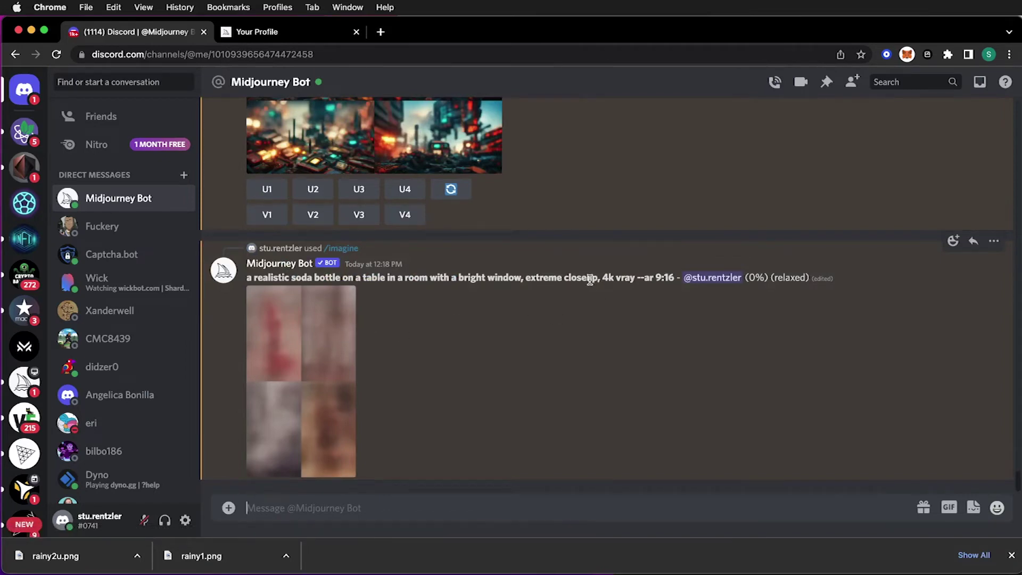
Copy the submitted soda bottle prompt text and paste it into a new /imagine command.
drag(635, 277, 605, 276)
drag(247, 277, 678, 279)
key(super+c)
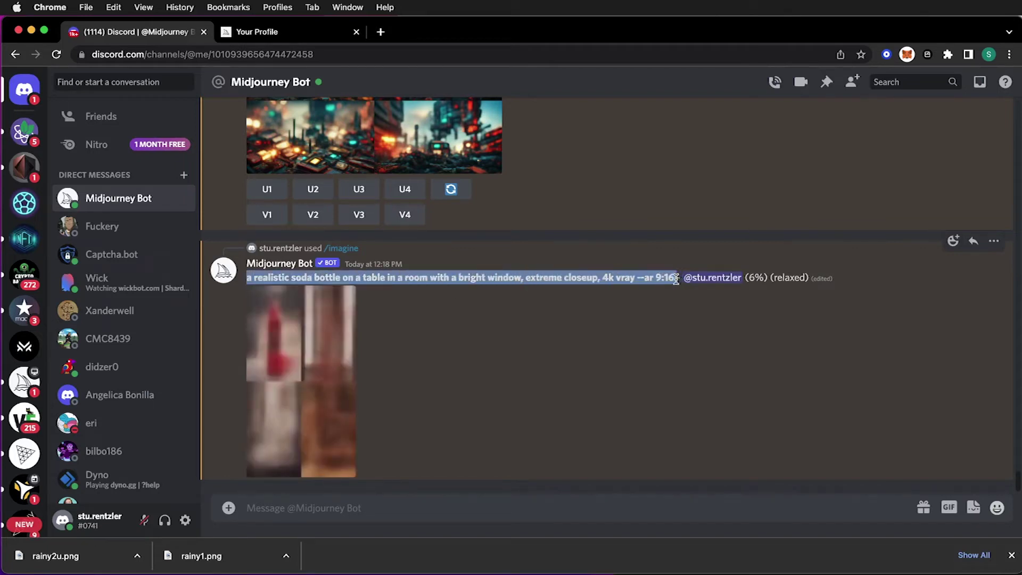
click(486, 495)
text(/)
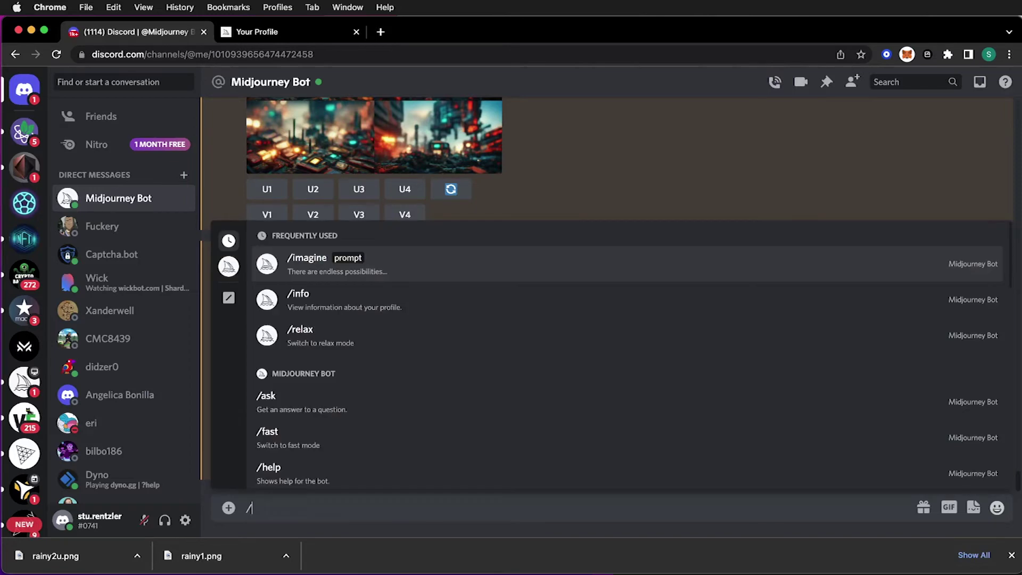
text(im)
key(Tab)
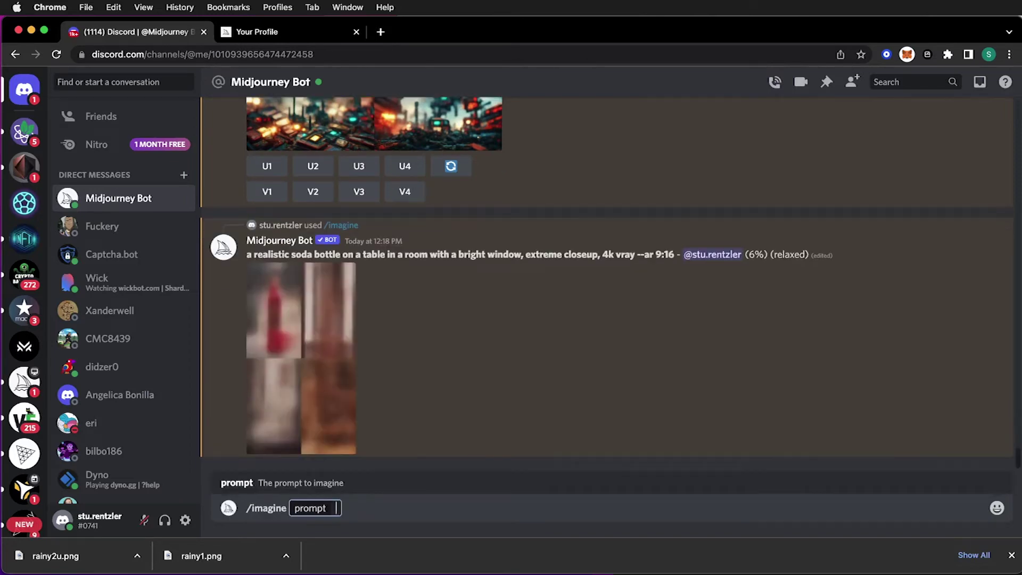
key(super+v)
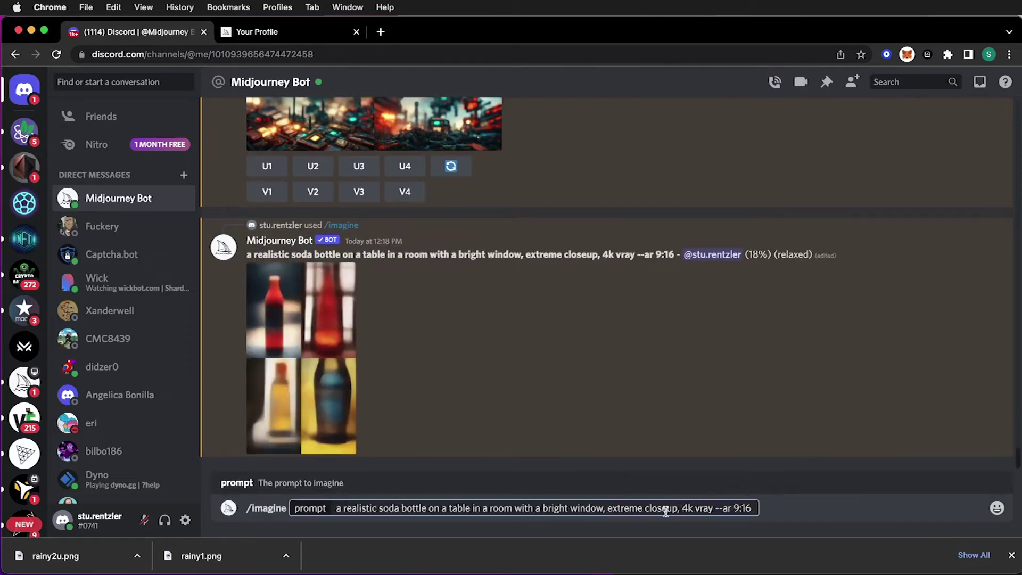
Replace "4k vray" in the pasted prompt with "line drawing" and submit it to the Midjourney Bot.
drag(681, 508, 716, 508)
key(BackSpace)
text(line)
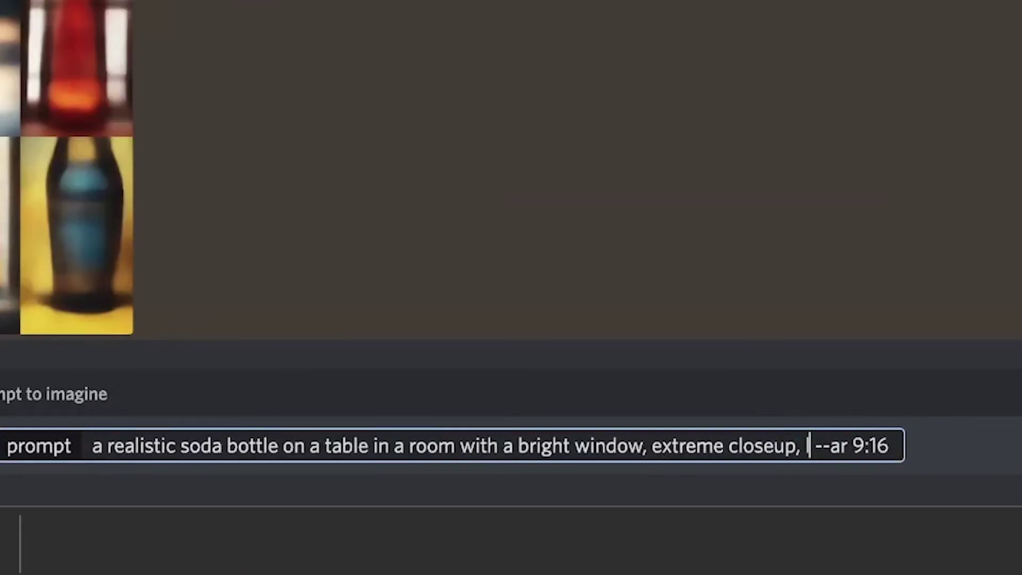
text( drawing)
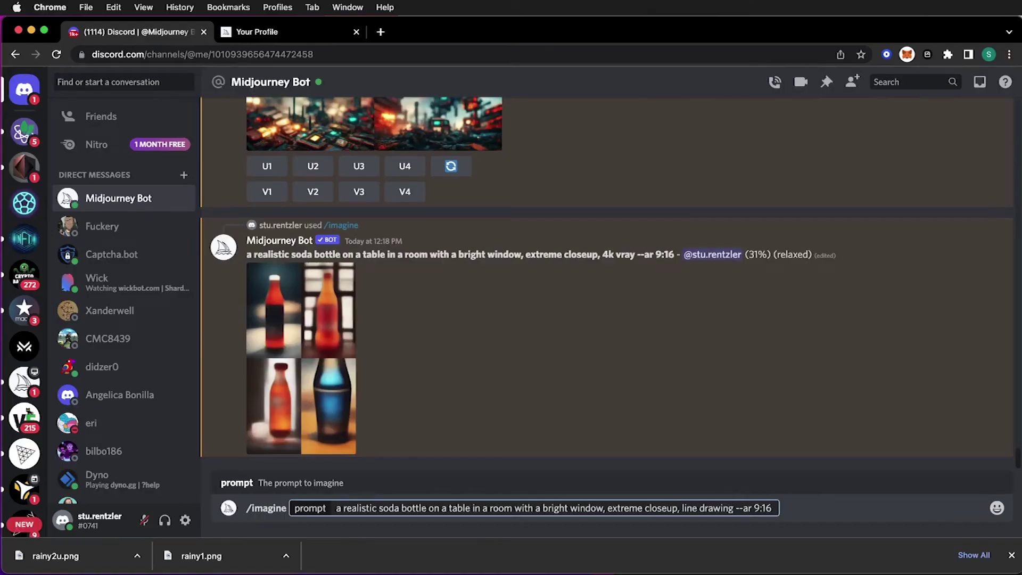
key(Return)
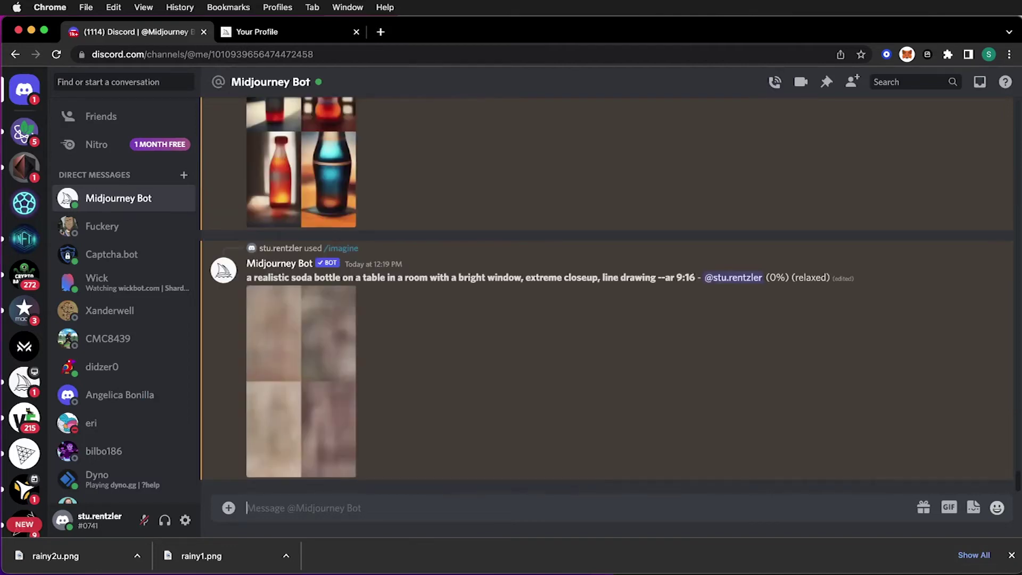
Inspect the enlarged image grid of the "4k vray" soda bottle prompt and close the preview.
scroll(415, 325, up, 2)
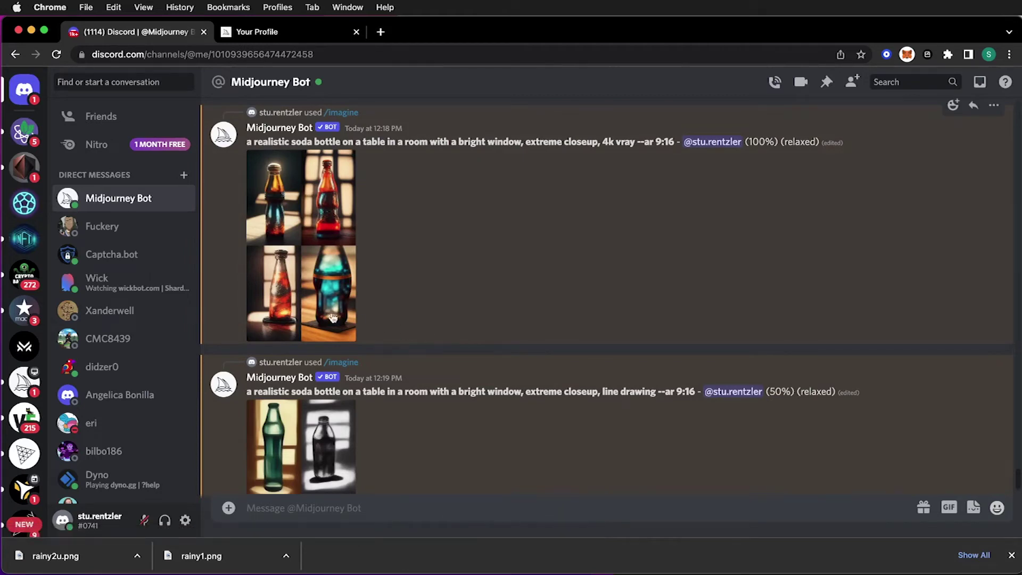
click(292, 297)
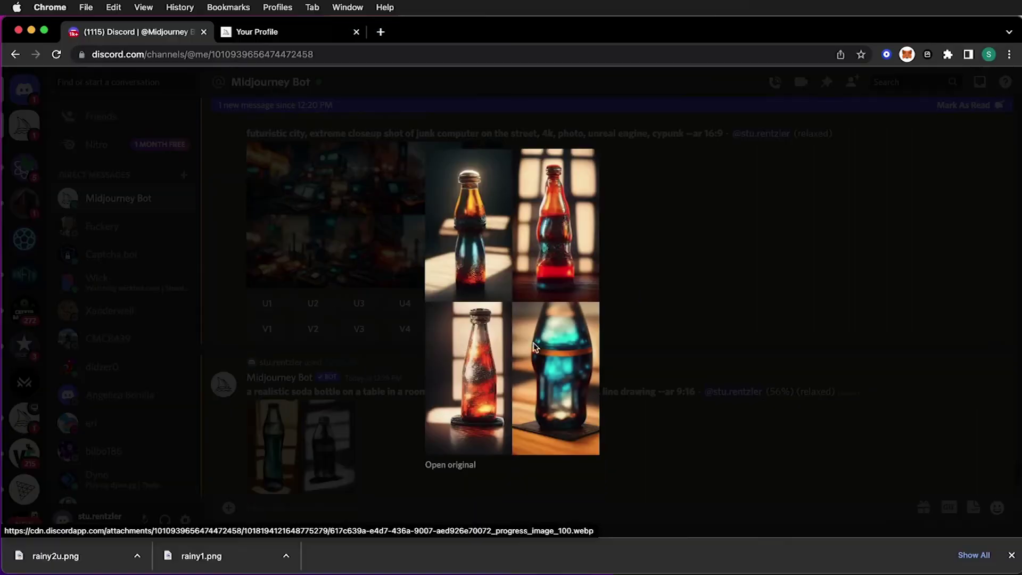
key(Escape)
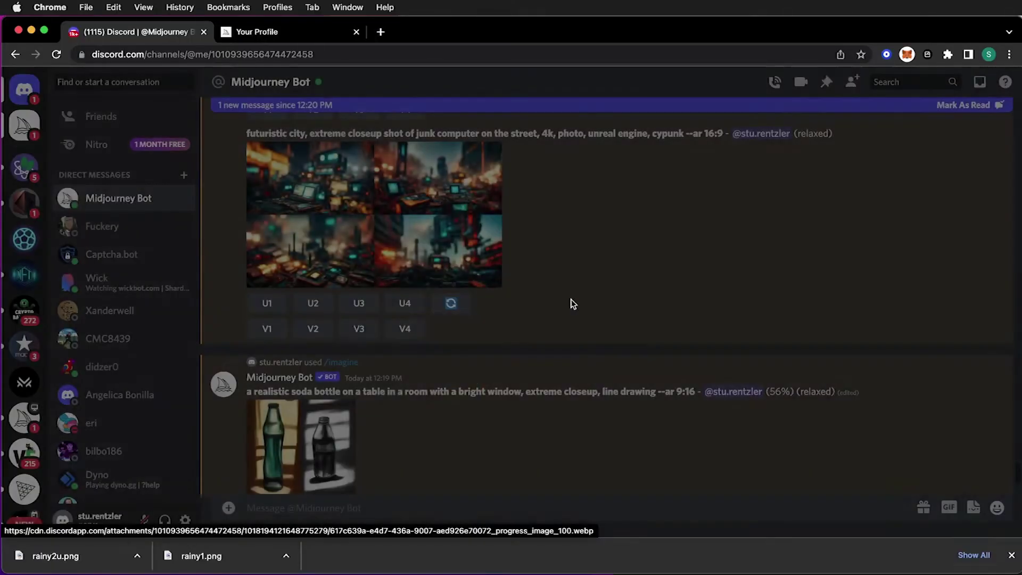
Upscale the third image of the "4k vray" soda bottle grid.
scroll(437, 288, down, 5)
scroll(470, 324, down, 3)
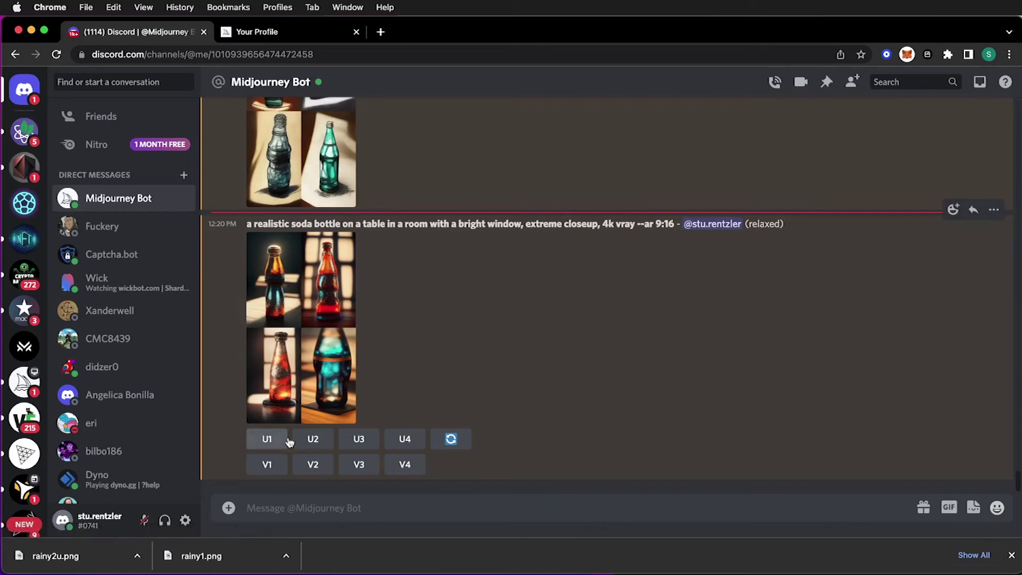
click(372, 439)
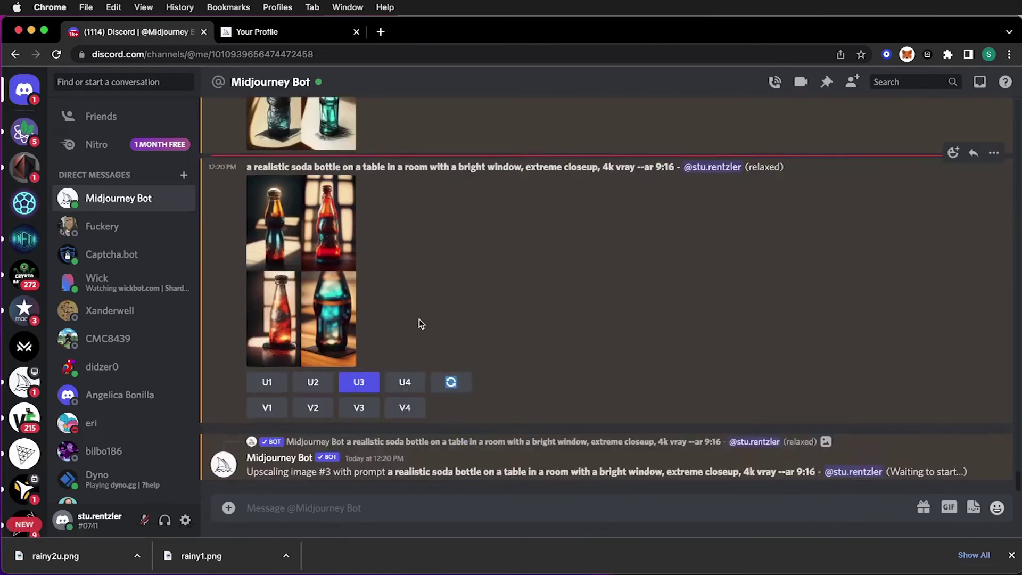
Preview the "line drawing" soda bottle grid enlarged and upscale its third image.
scroll(417, 321, up, 2)
click(314, 266)
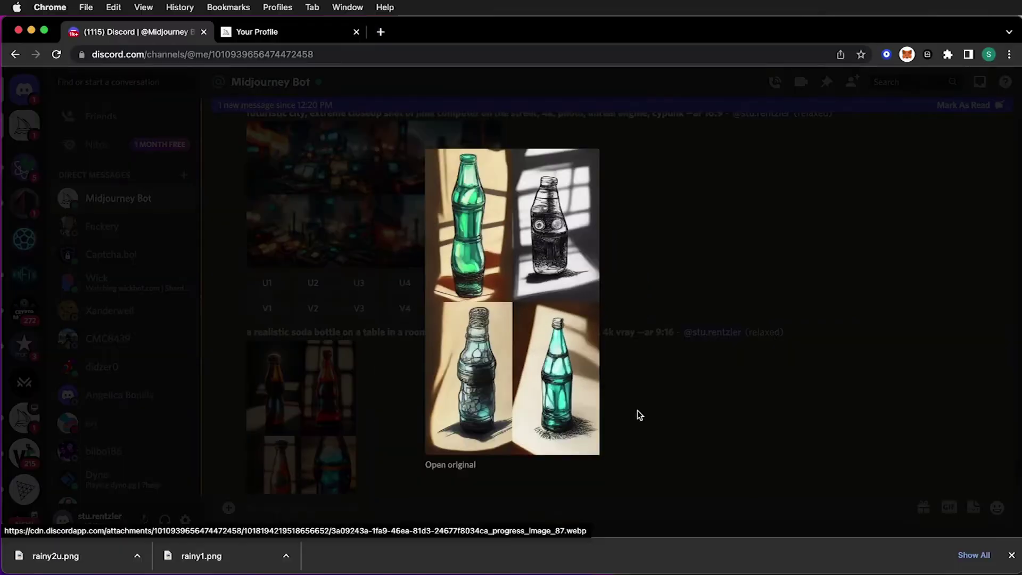
click(700, 456)
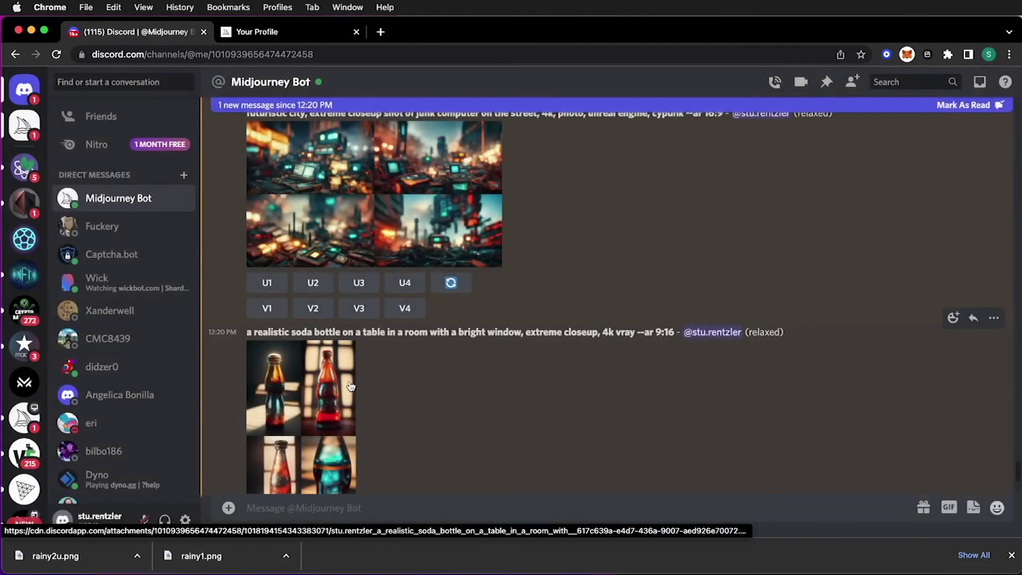
scroll(240, 315, down, 3)
click(281, 425)
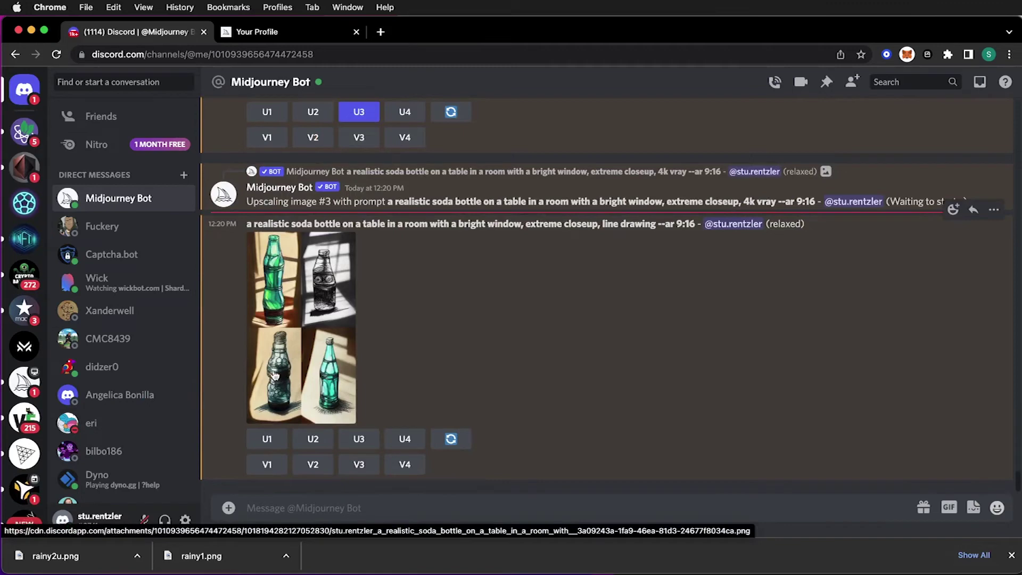
click(359, 439)
Save the enlarged "line drawing" soda bottle grid to the Downloads folder as bottle1.png.
scroll(493, 398, up, 5)
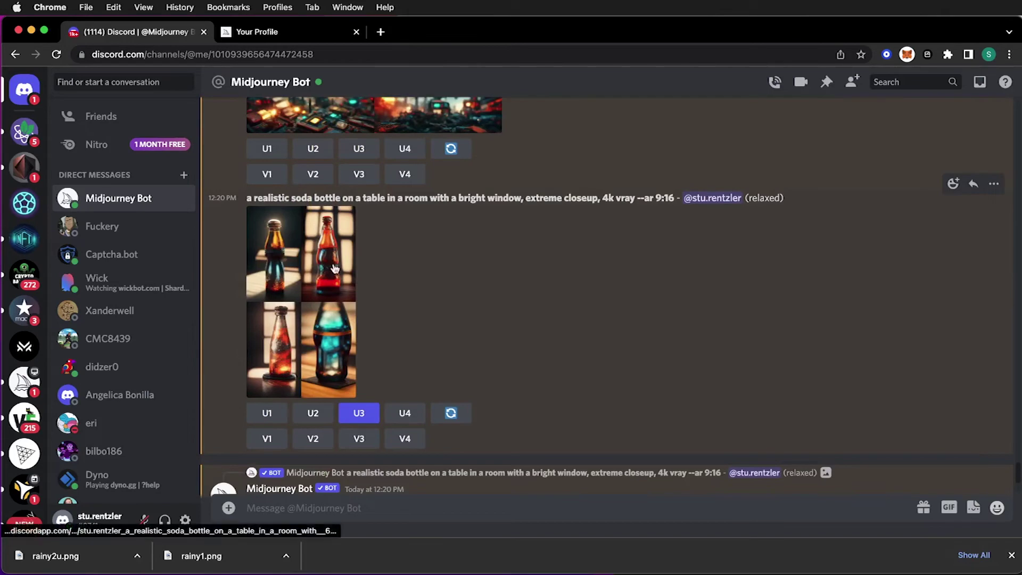
scroll(389, 349, down, 6)
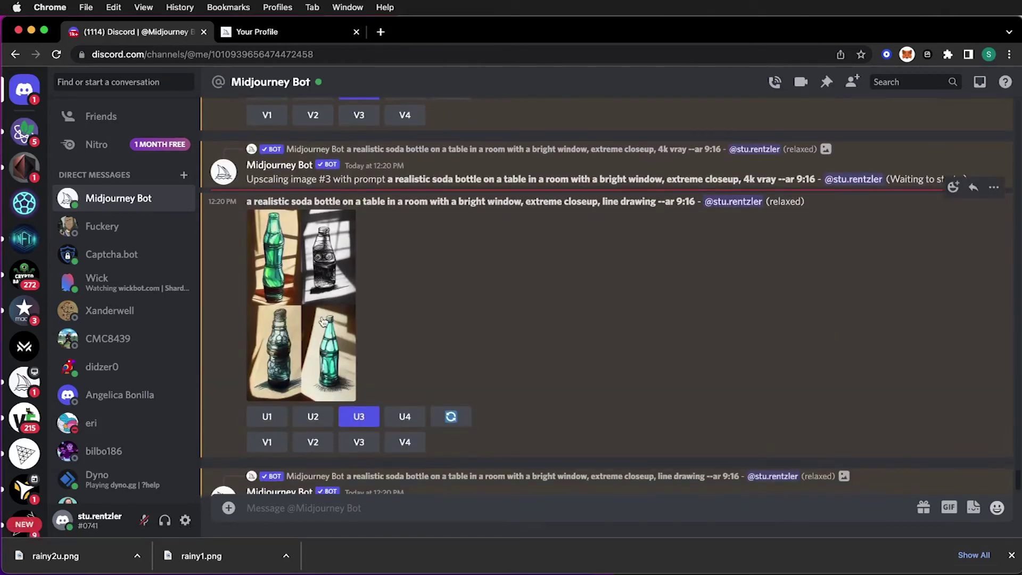
click(308, 316)
right_click(464, 296)
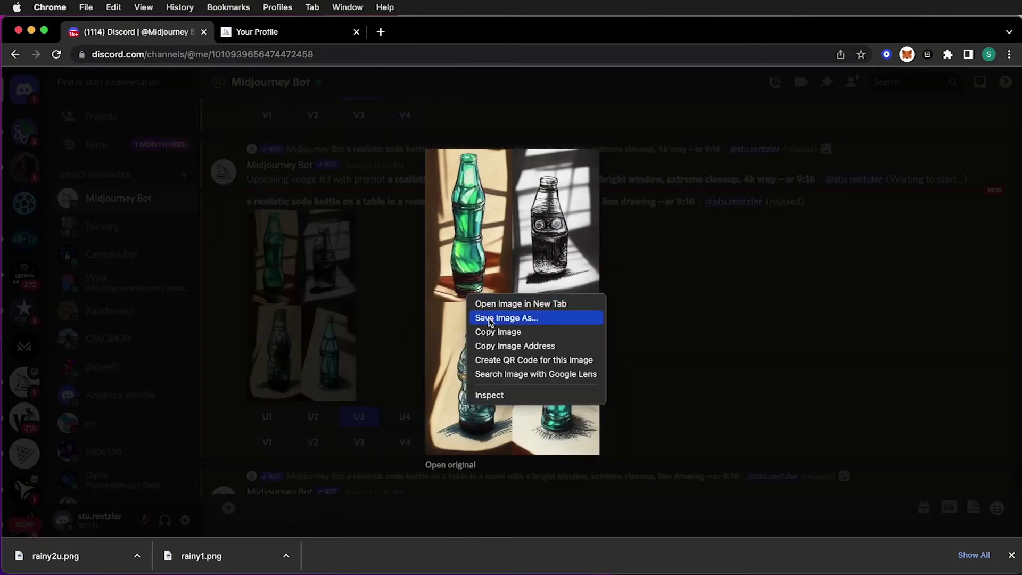
click(490, 318)
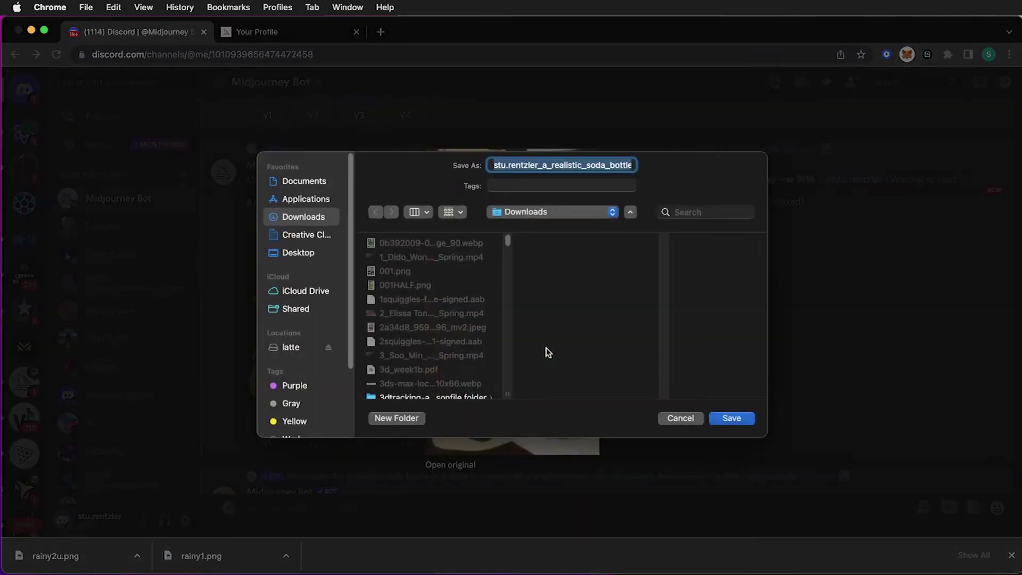
text(bottle1.png)
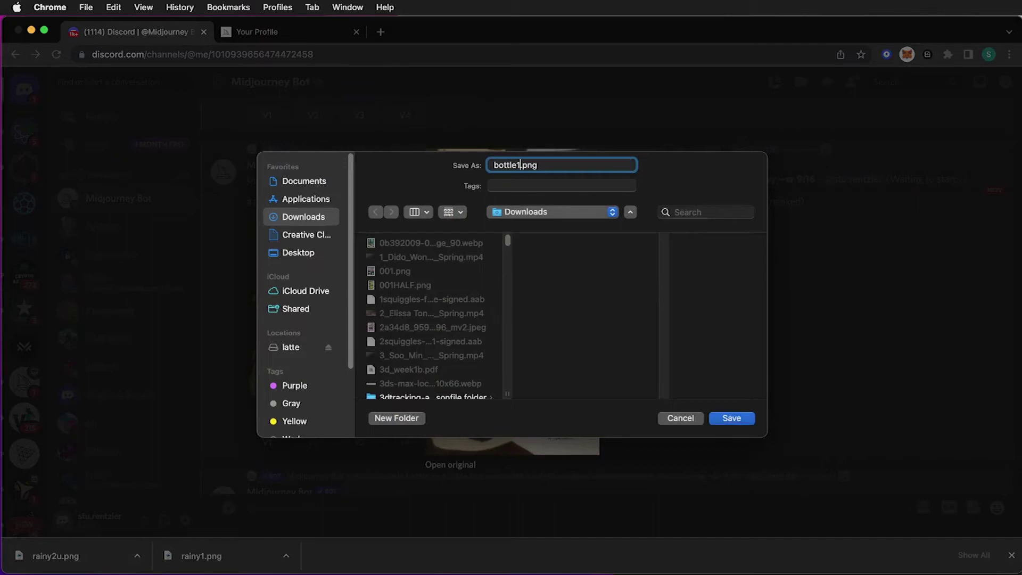
key(Return)
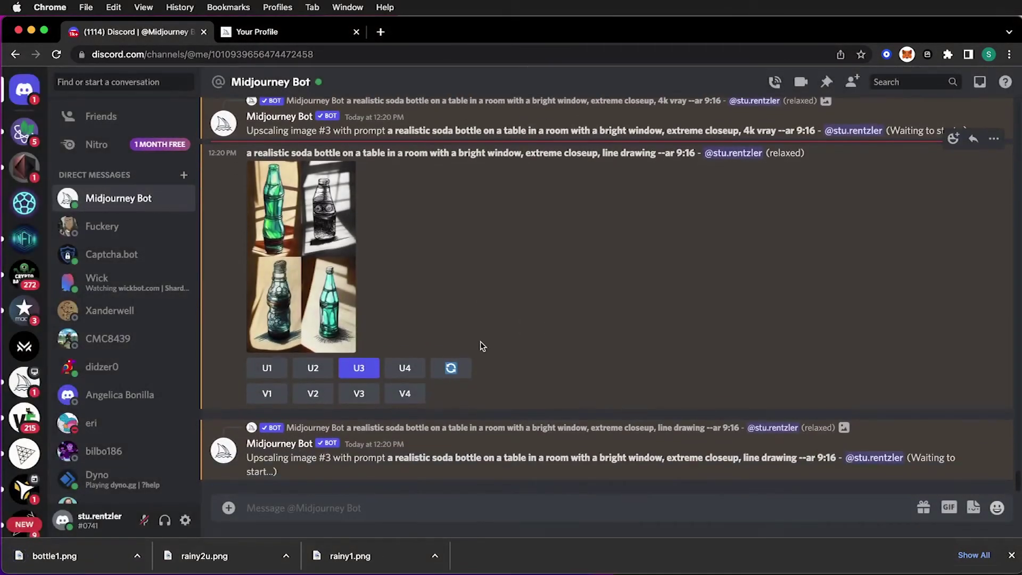
Inspect the enlarged "4k vray" soda bottle grid and the enlarged upscale of its third image.
scroll(483, 303, up, 10)
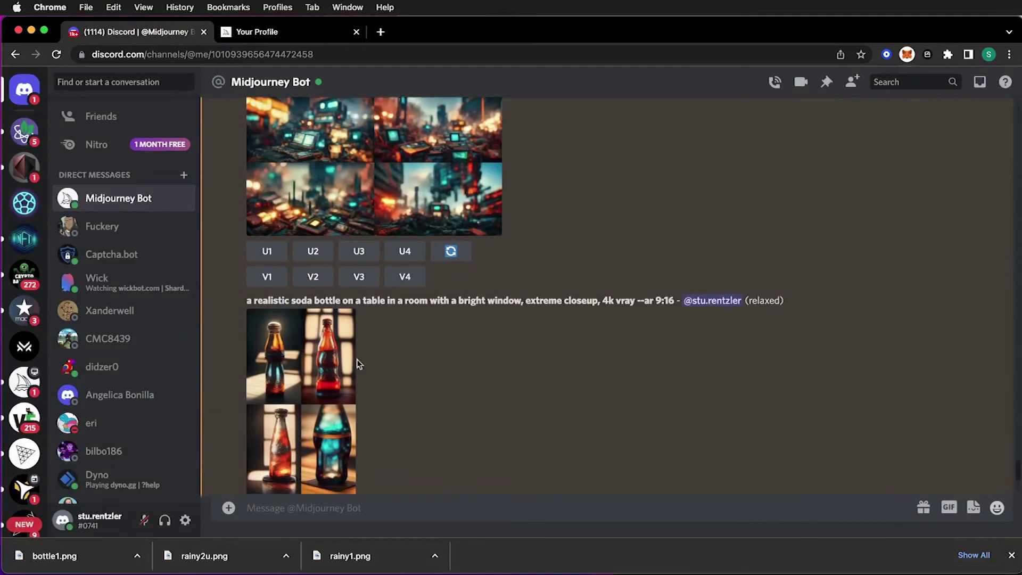
click(349, 364)
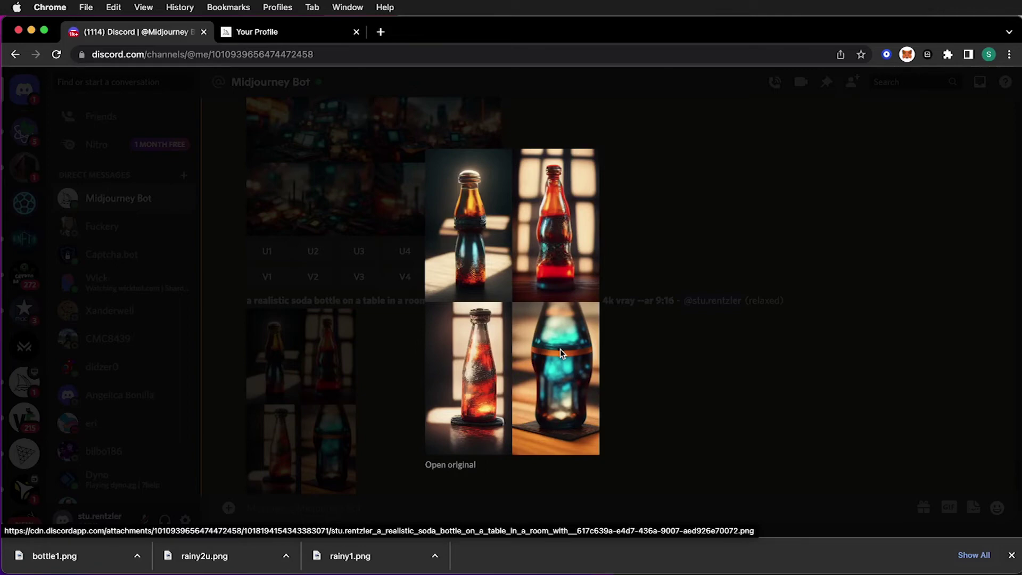
click(673, 399)
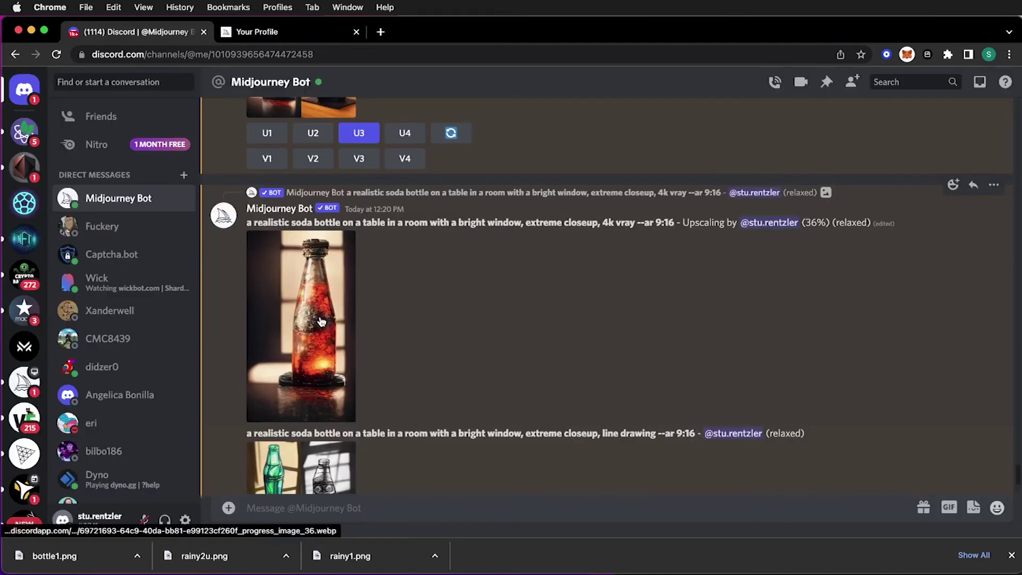
click(317, 316)
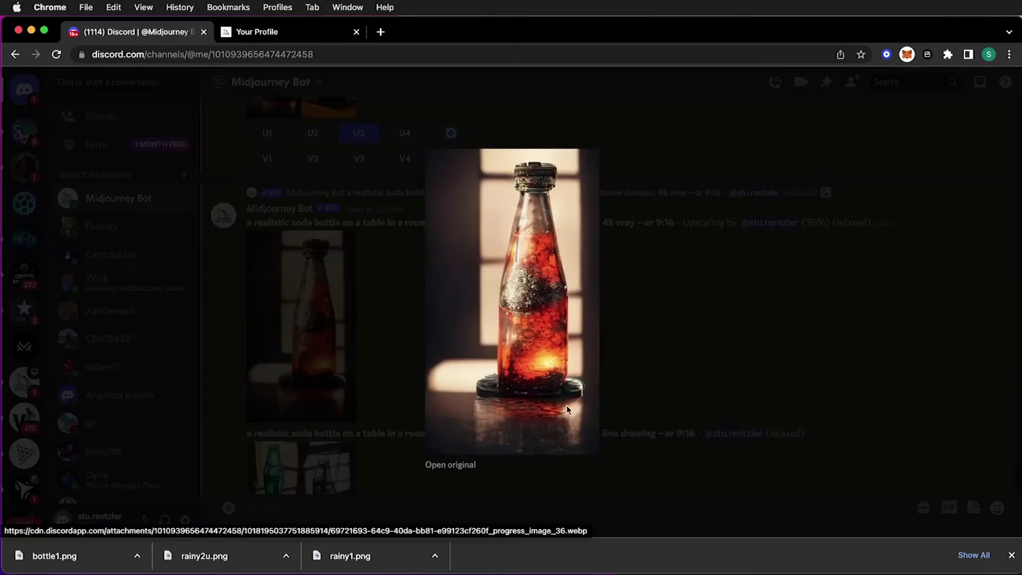
click(637, 390)
scroll(585, 389, down, 5)
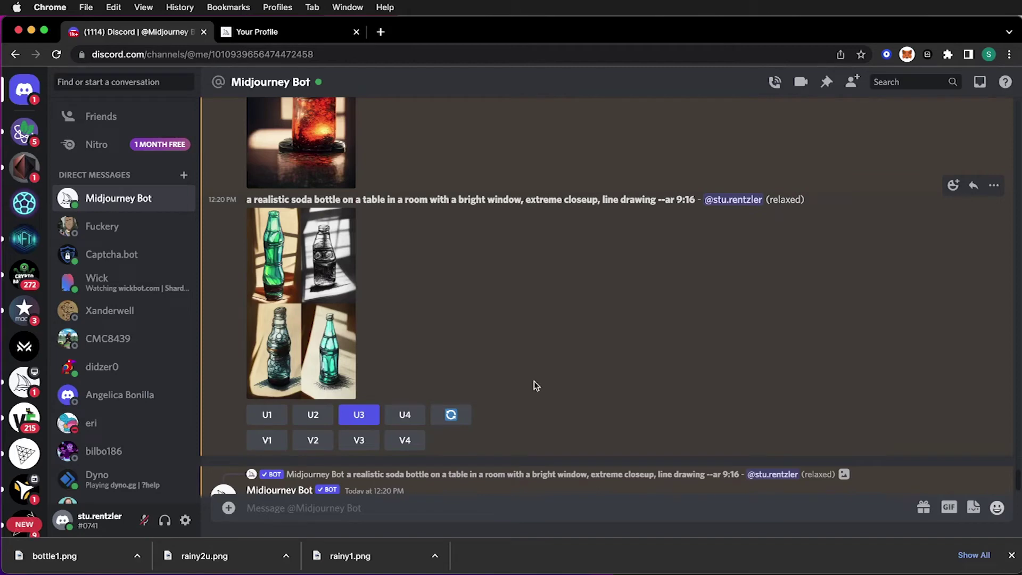
scroll(535, 385, up, 5)
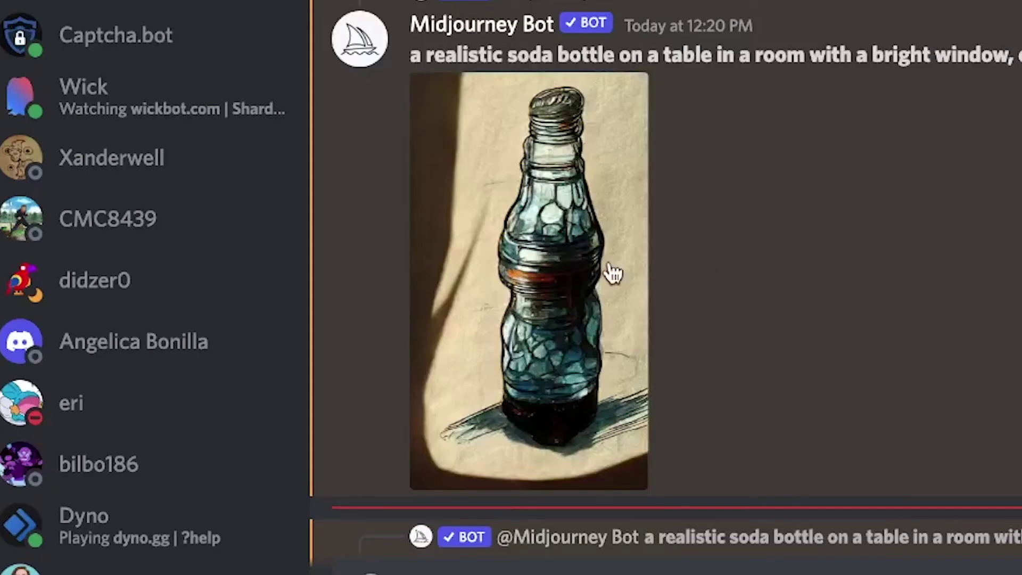
Save the upscaled line drawing bottle to the Downloads folder as bottle_line.png and close the preview.
right_click(500, 308)
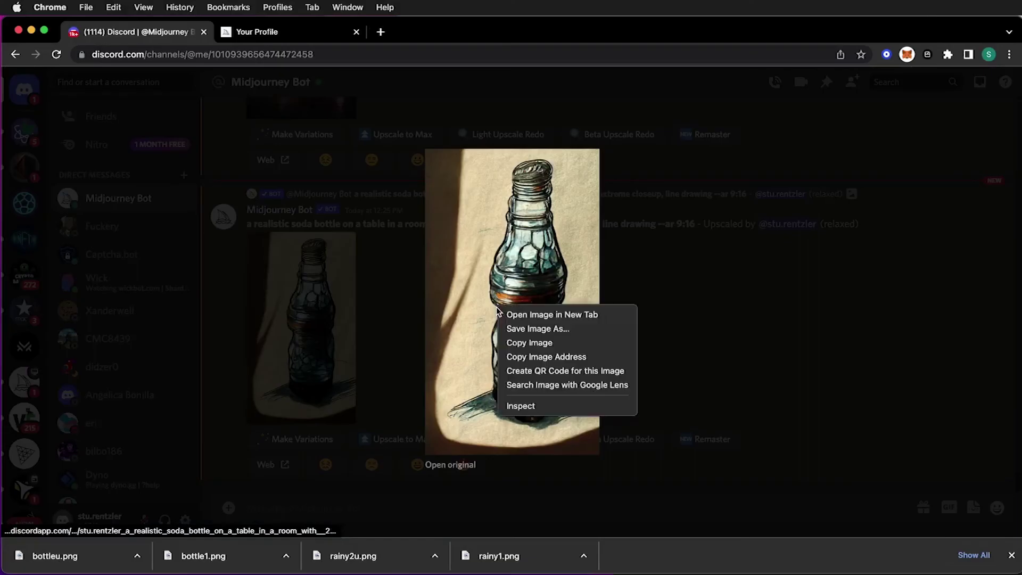
click(521, 328)
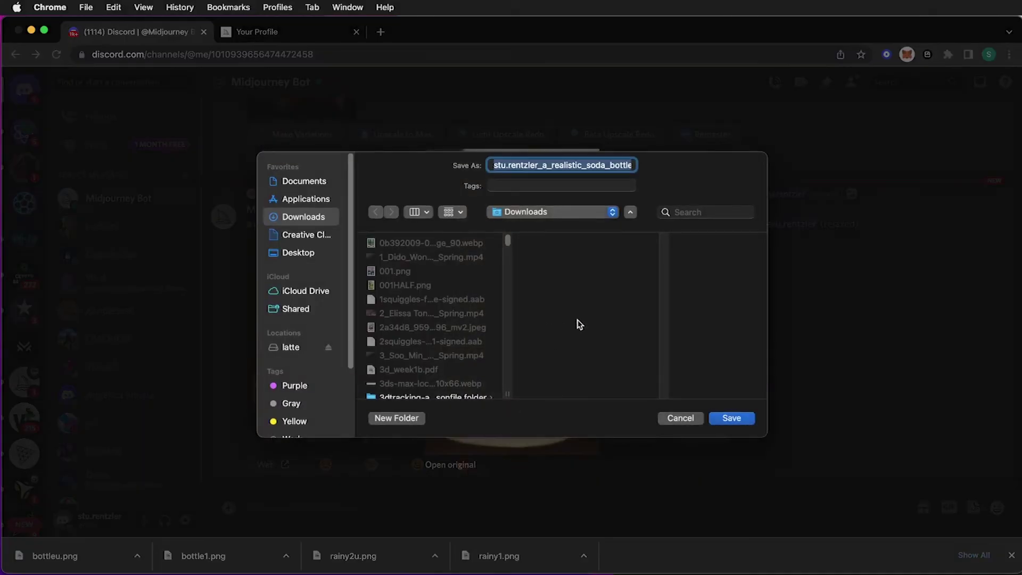
text(bottle_)
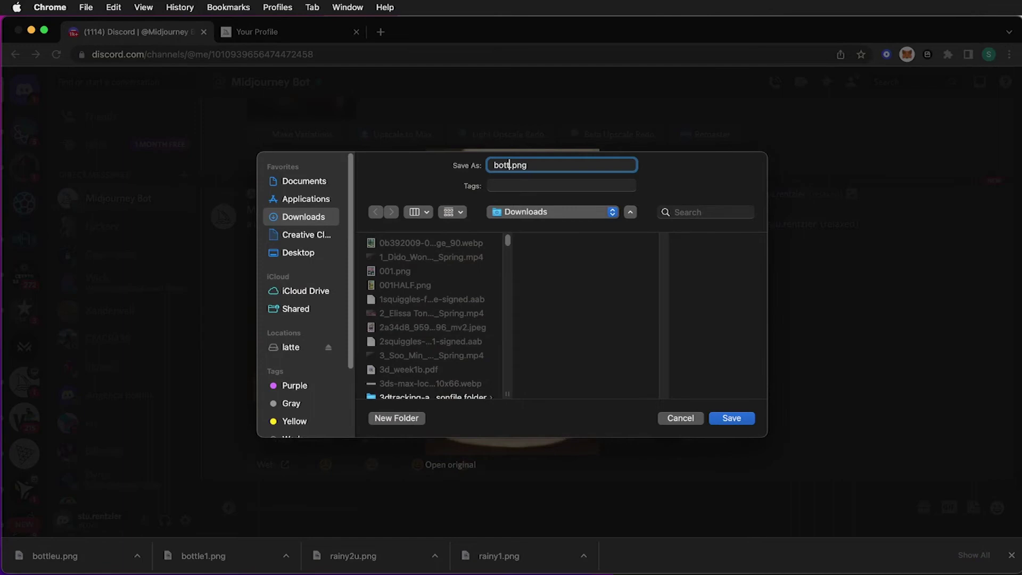
text(line)
key(Return)
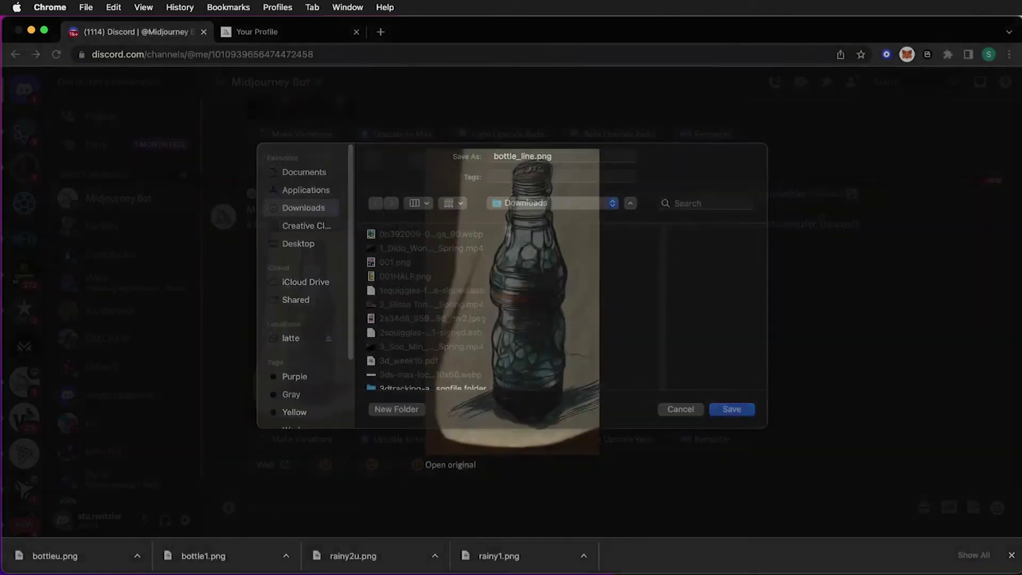
click(690, 341)
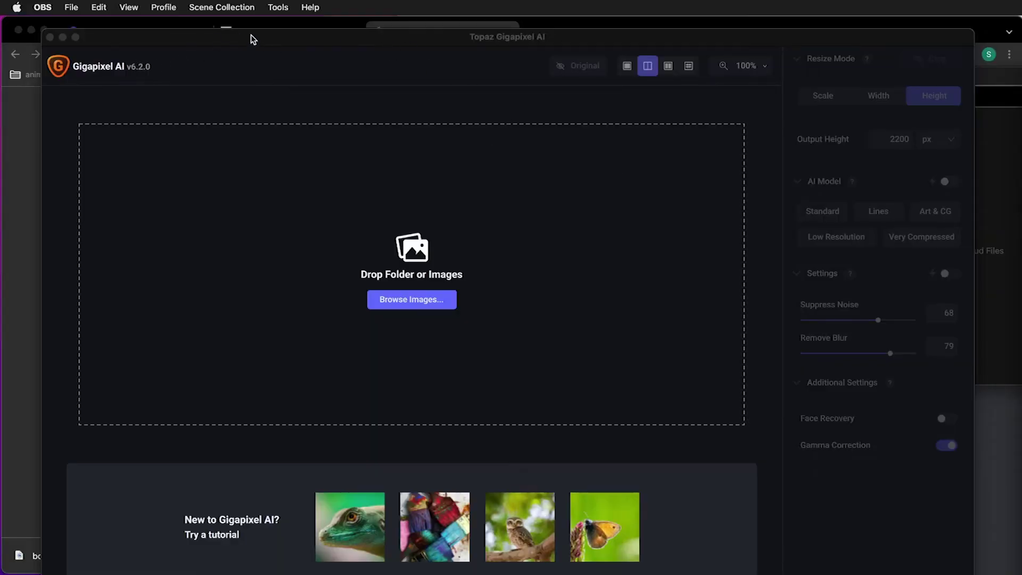
Search the web for "topaz labs" in a new browser tab and open the Topazlabs.com site.
drag(253, 40, 246, 64)
click(574, 38)
text(to)
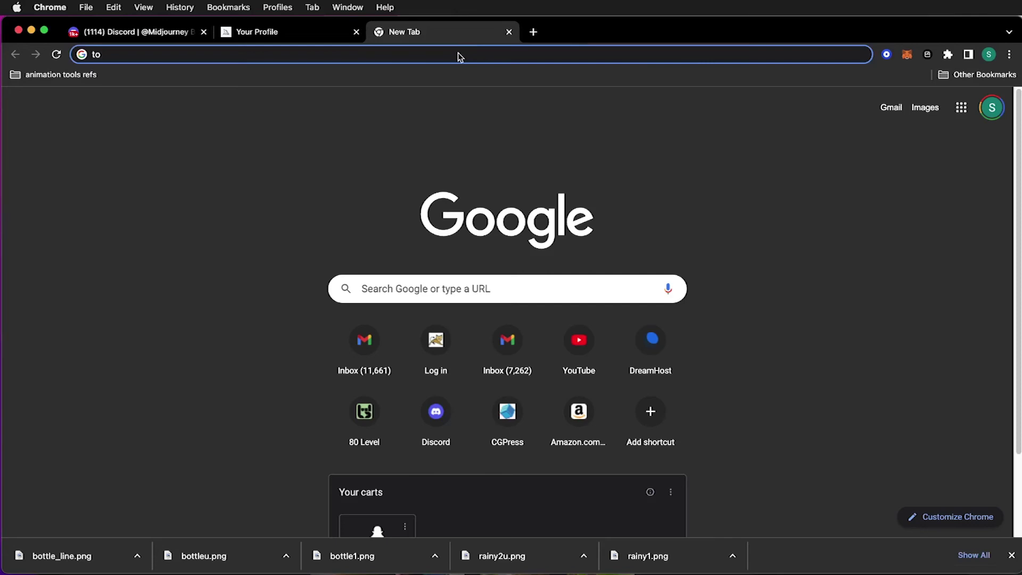
text(paz)
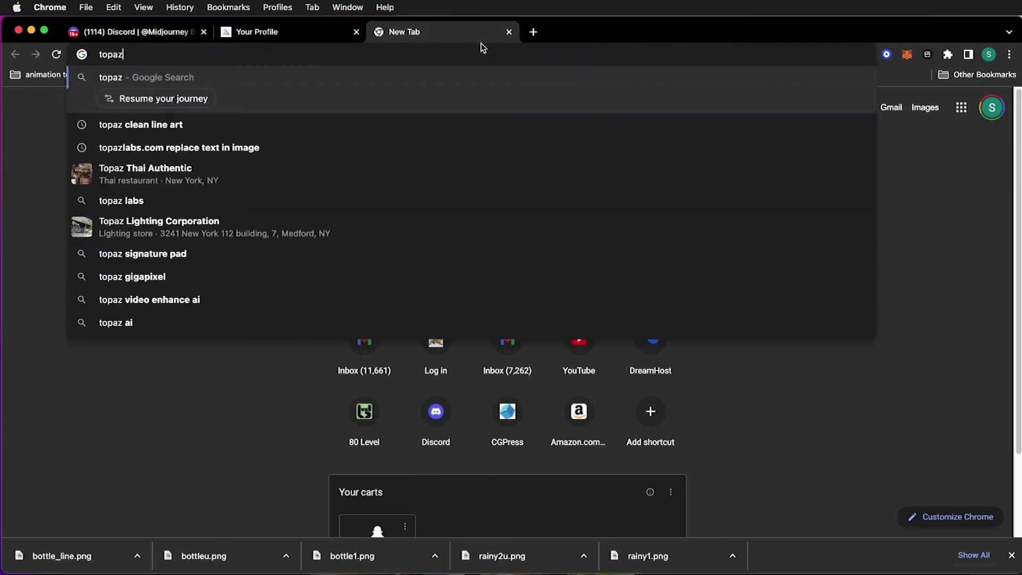
text( lab)
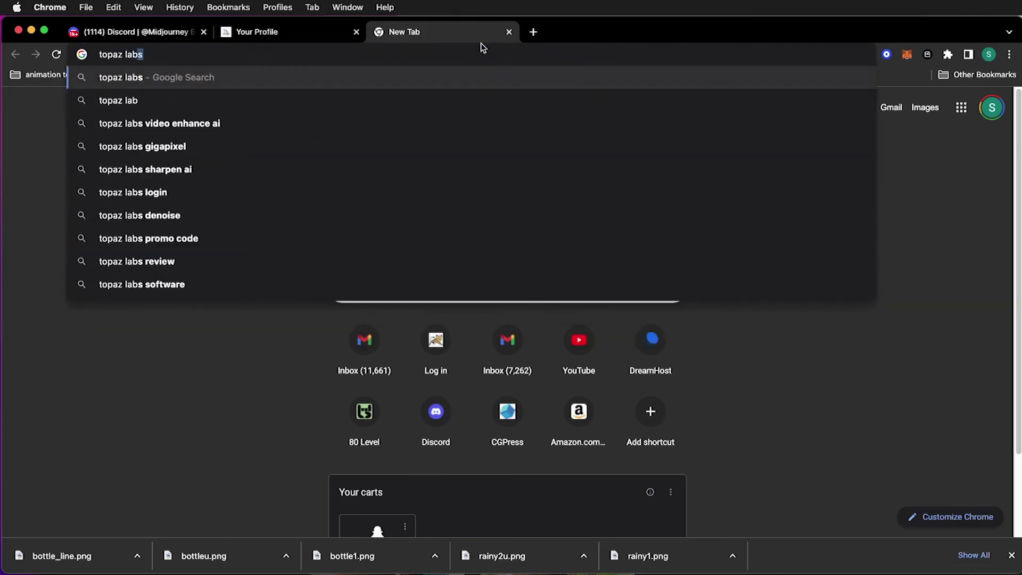
key(Return)
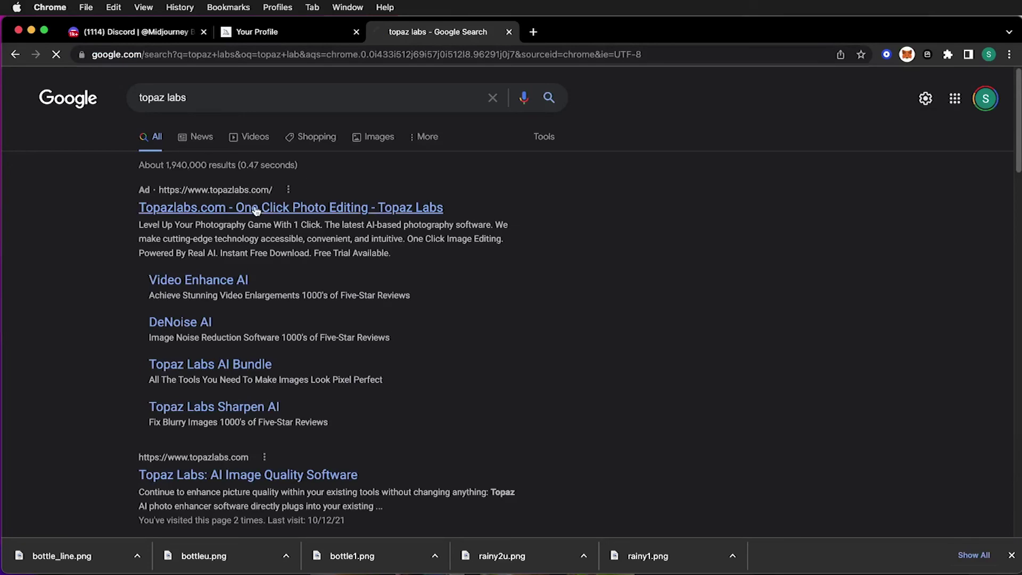
click(256, 209)
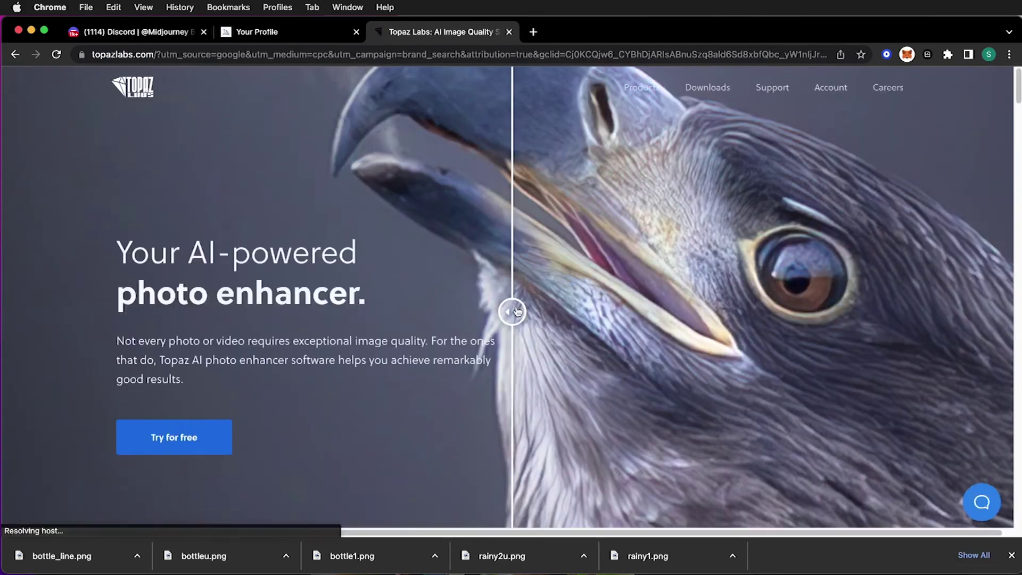
Look through the Topaz Labs homepage and compare the original and enhanced eagle photo with the comparison slider.
scroll(563, 303, down, 10)
scroll(563, 308, down, 15)
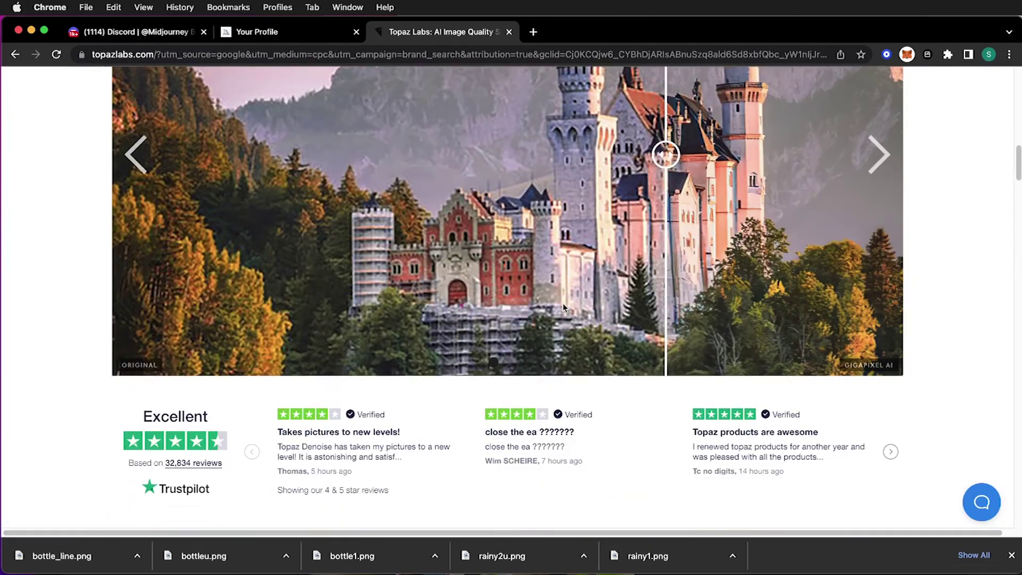
scroll(563, 306, up, 20)
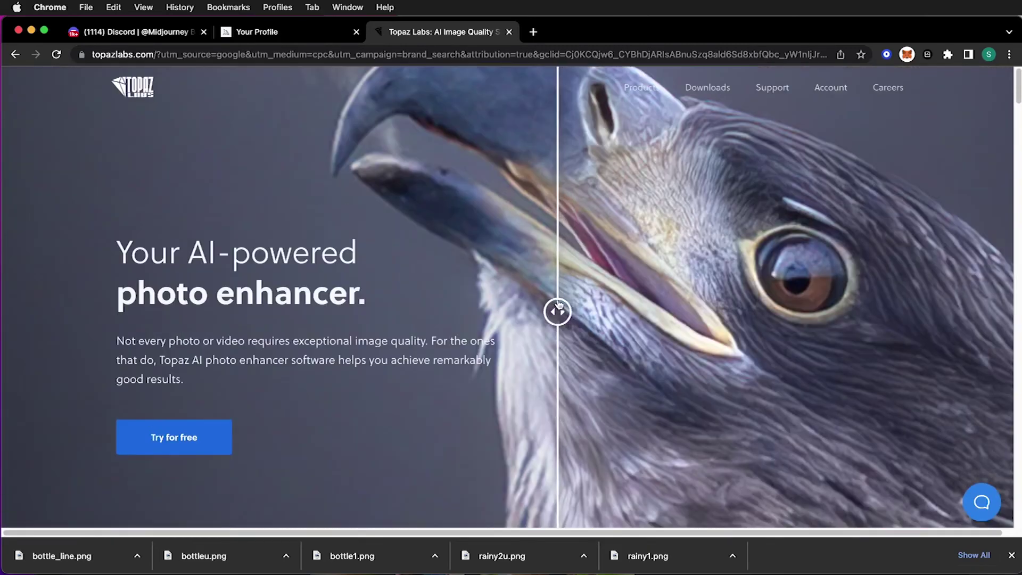
drag(558, 305, 612, 309)
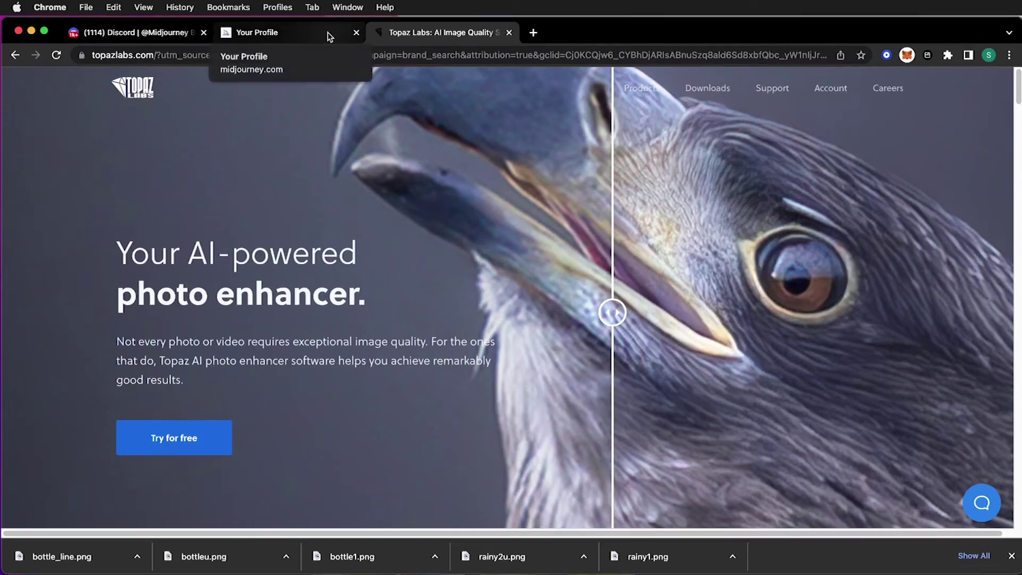
click(467, 295)
drag(486, 291, 768, 294)
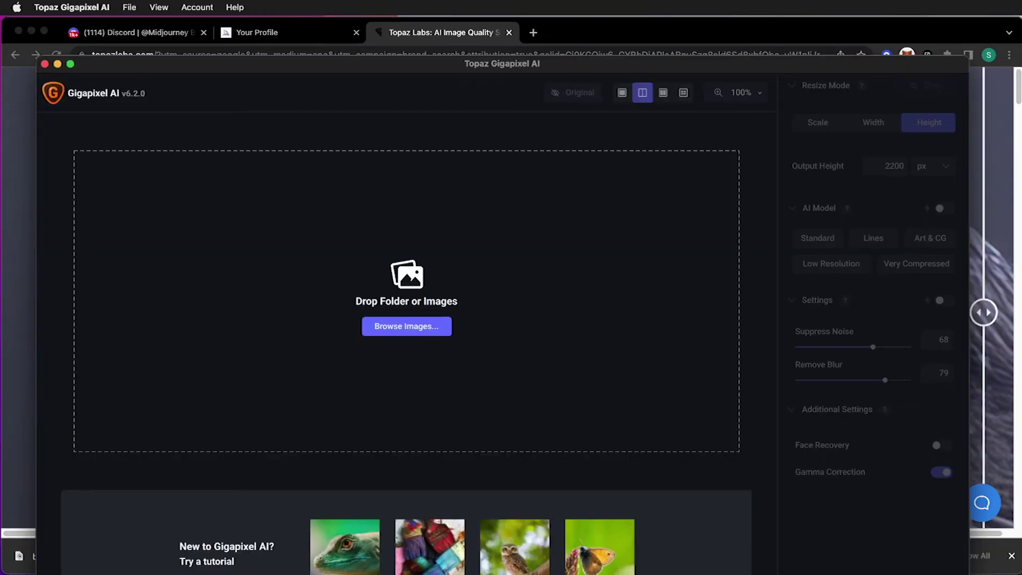
Load bottle1.png into Topaz Gigapixel AI for enlargement.
key(super+Tab)
key(super+Tab)
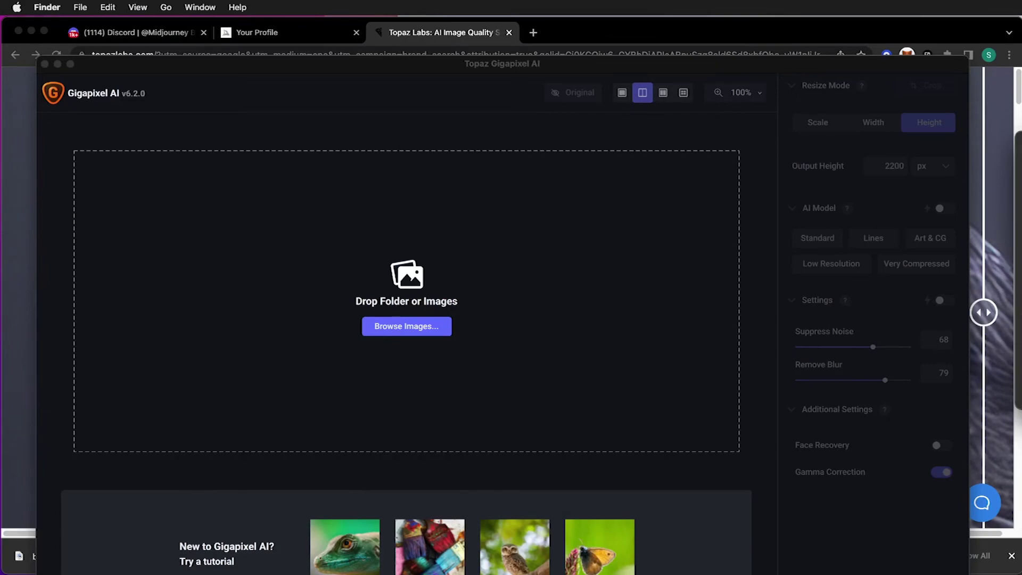
drag(24, 555, 420, 212)
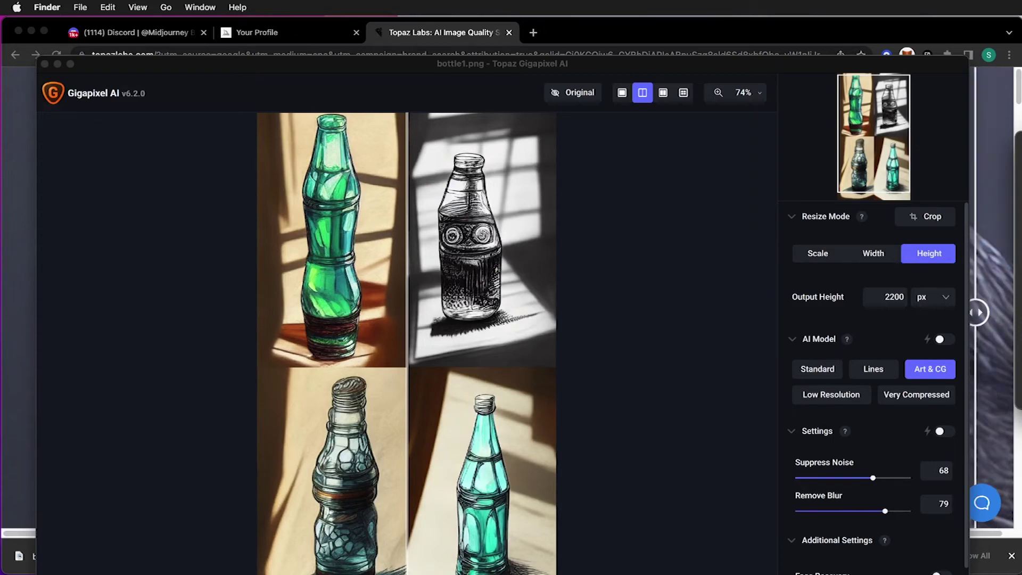
Switch to Preview and show the general file info of bottle1.png to check its image size.
key(super+Tab)
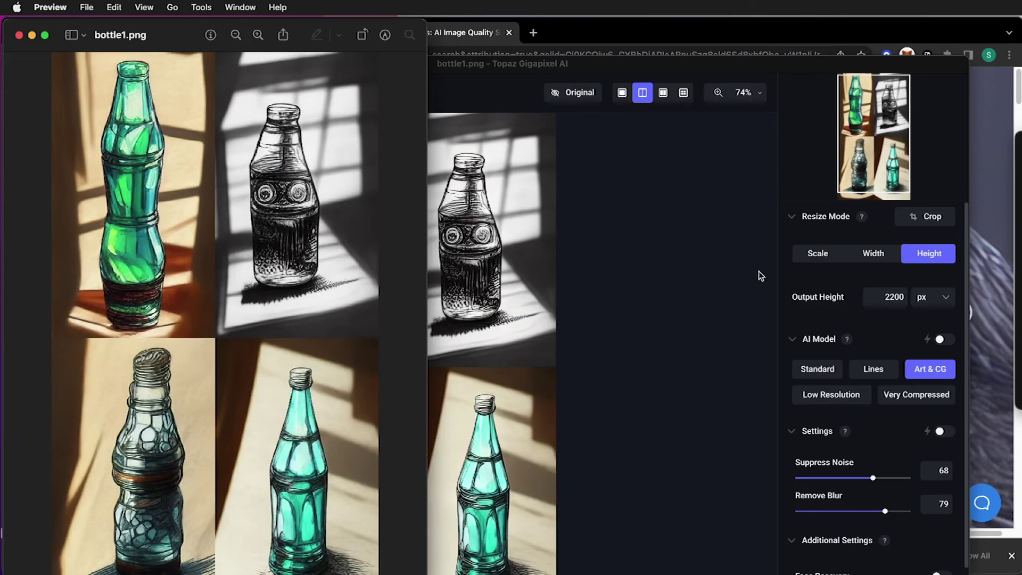
key(super+i)
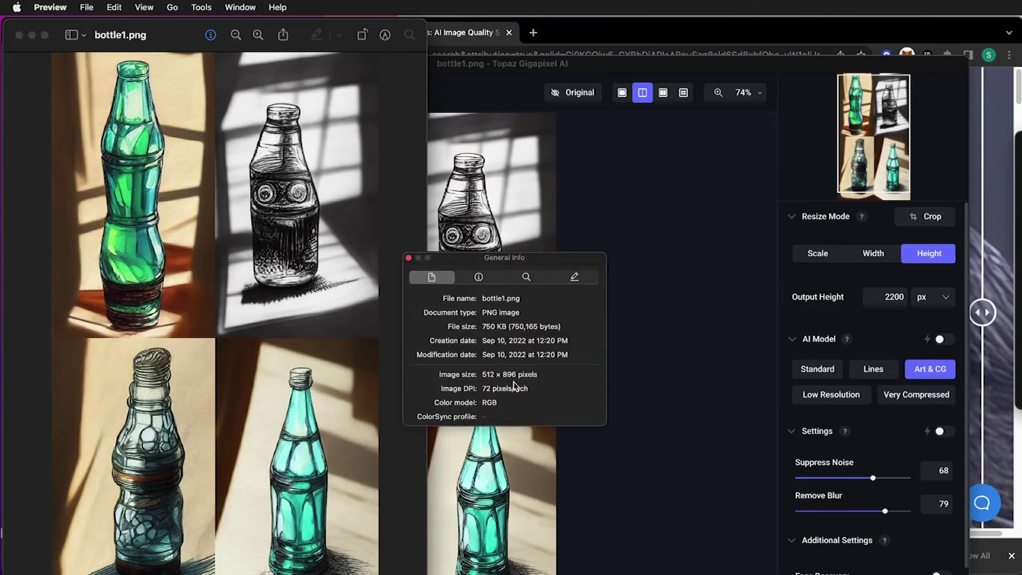
Close bottle1.png and its info window, then set a 6x scale in Topaz Gigapixel AI and compare the preview with the original.
click(408, 259)
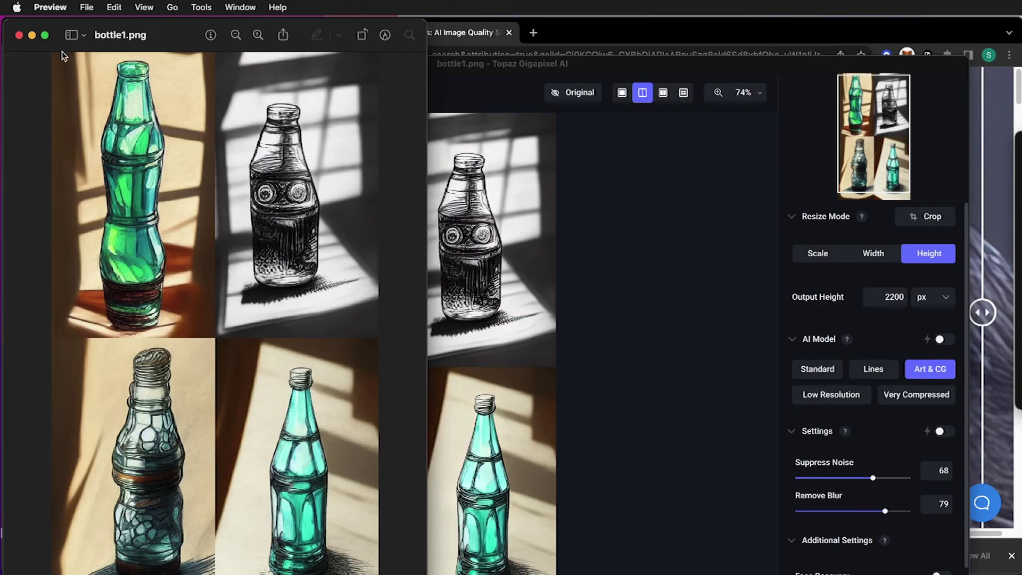
click(20, 35)
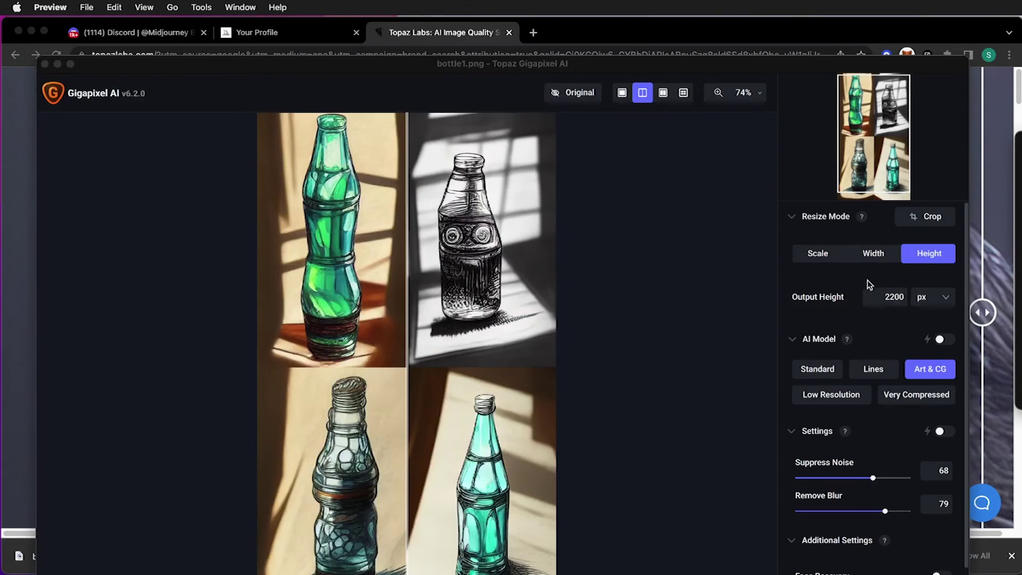
click(873, 255)
click(873, 254)
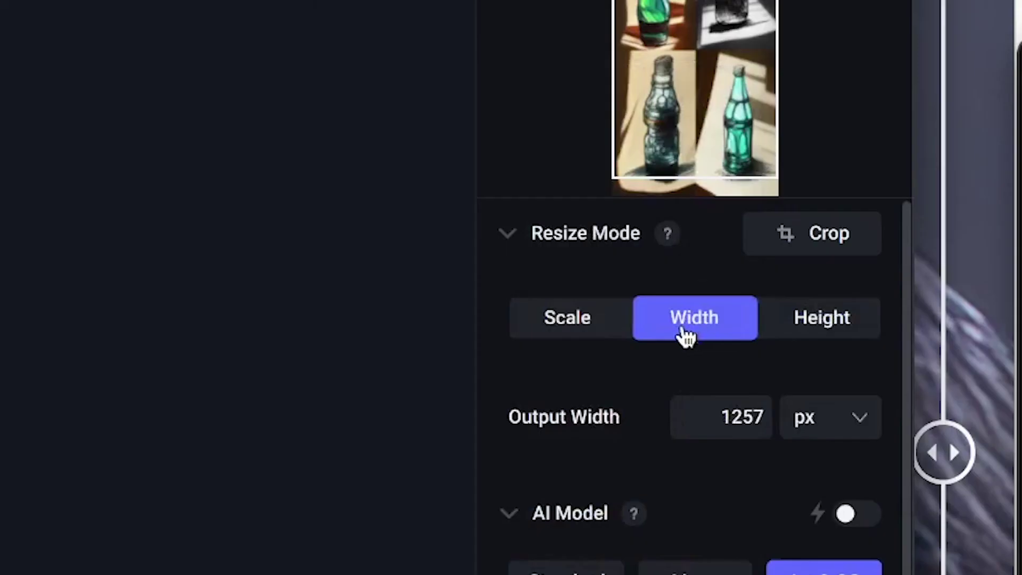
click(817, 258)
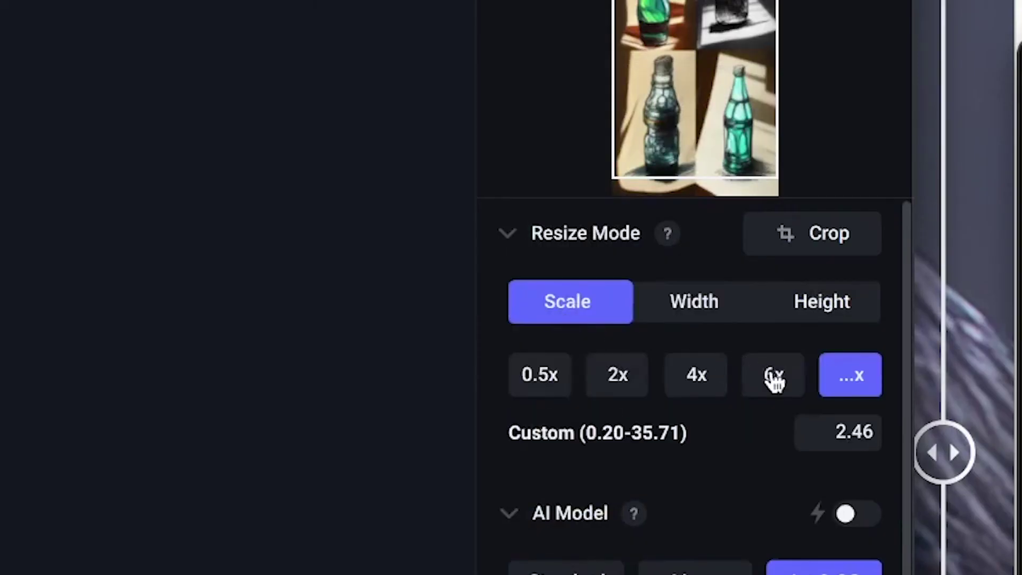
click(774, 379)
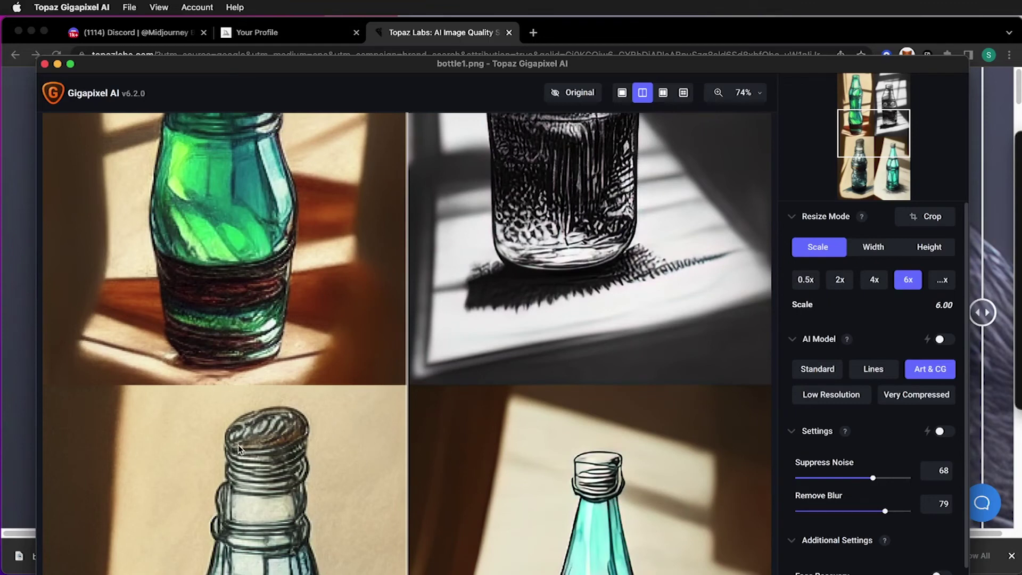
drag(408, 429, 376, 418)
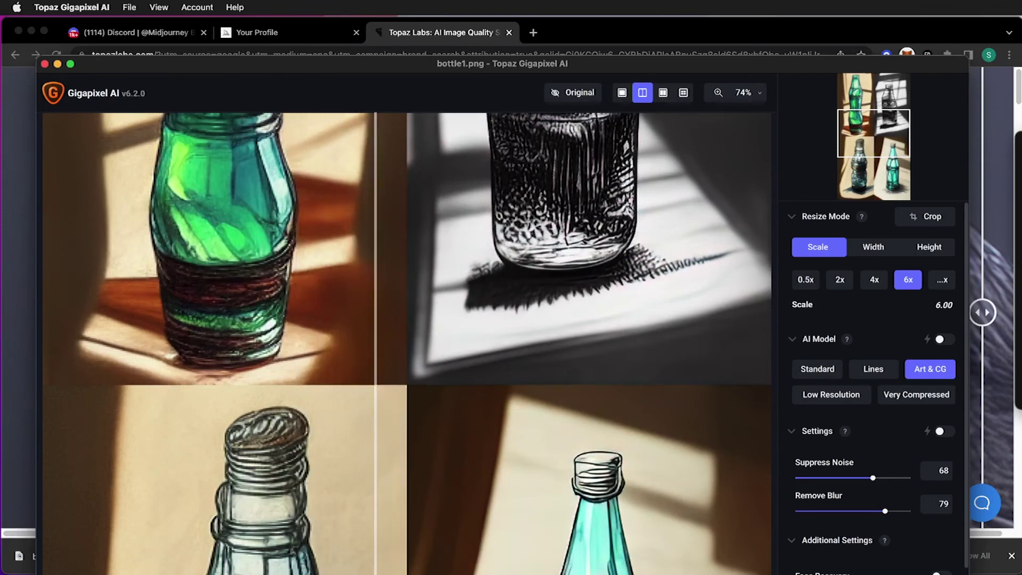
Save the enlarged image as bottlebig in the Downloads/bottles folder, preserving the source format.
key(super+s)
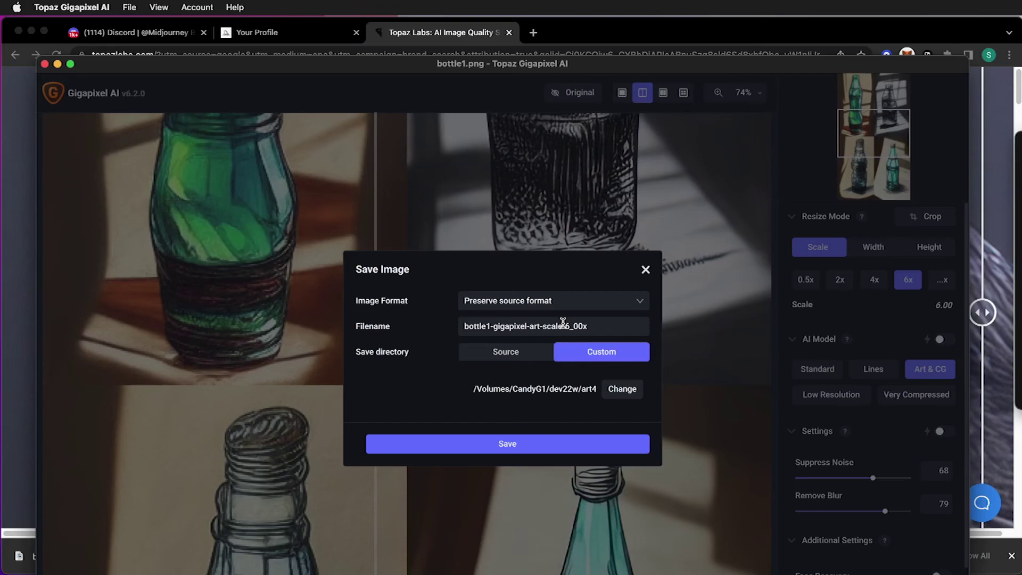
drag(595, 326, 463, 325)
text(bot)
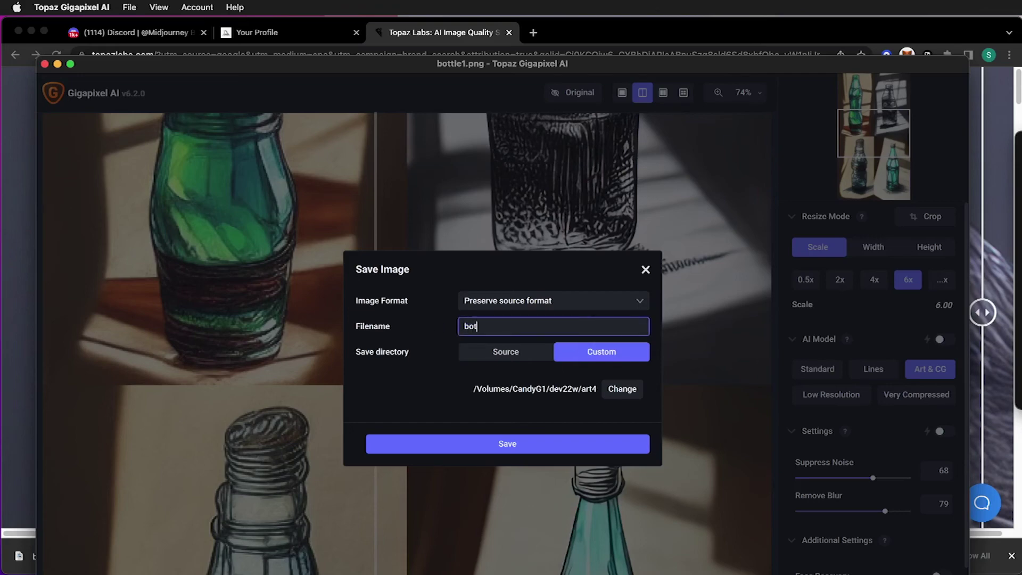
text(tlebig)
click(586, 305)
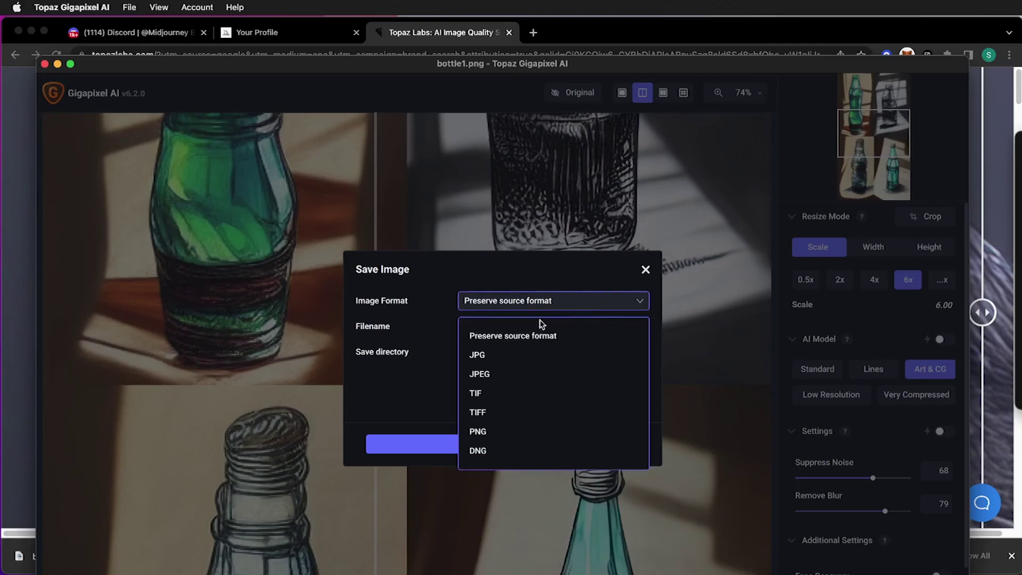
click(447, 325)
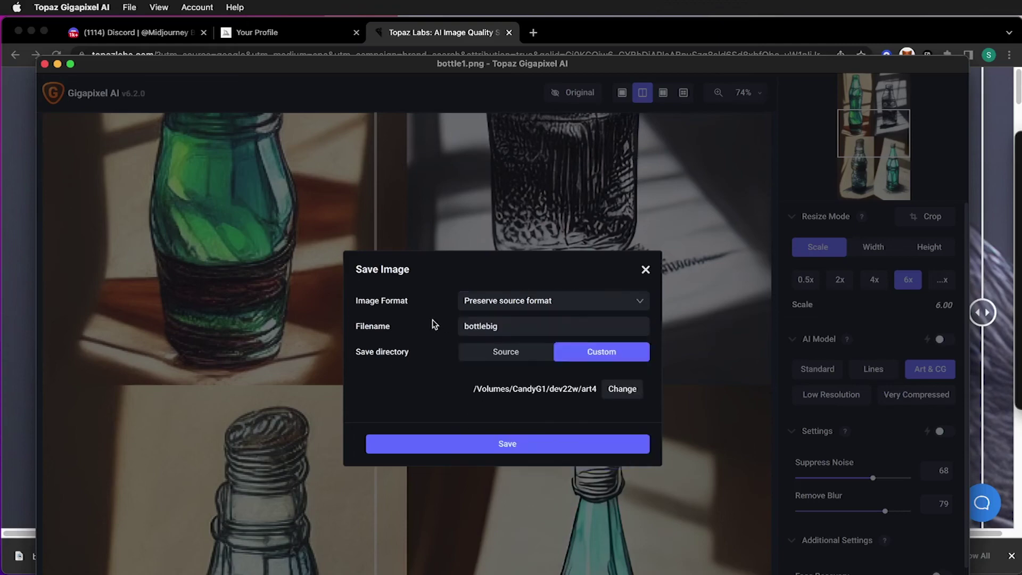
click(609, 387)
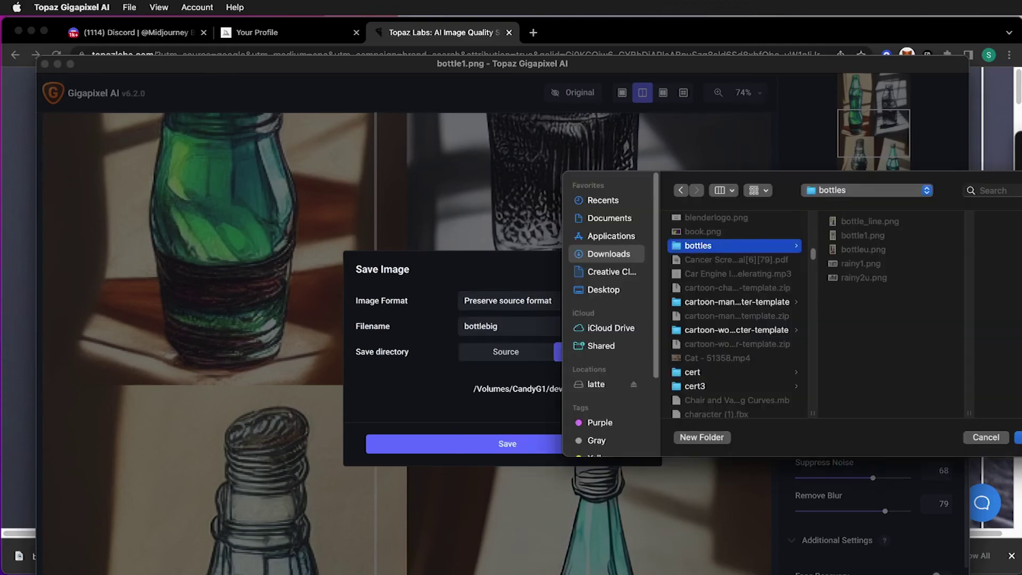
key(Return)
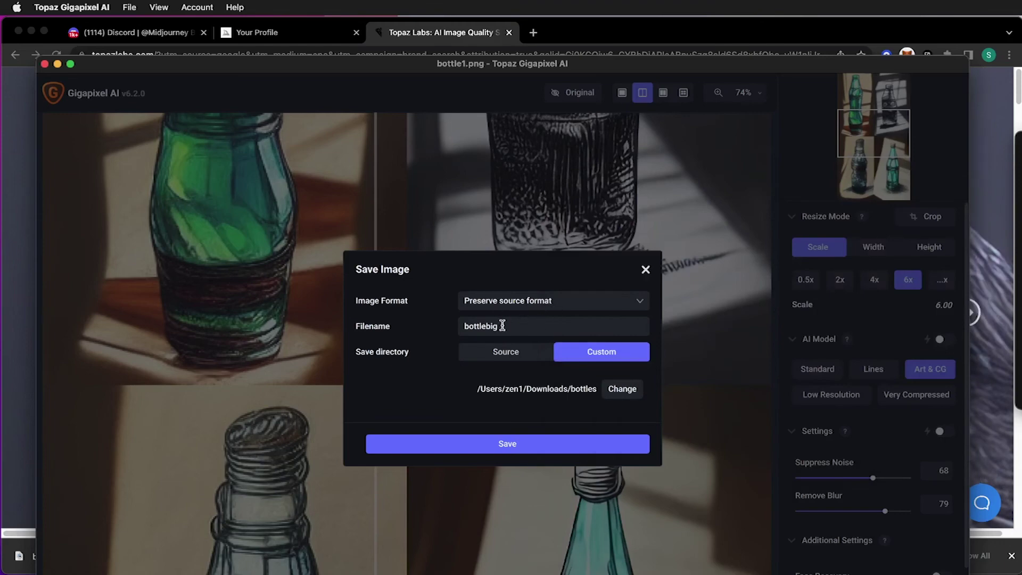
click(520, 449)
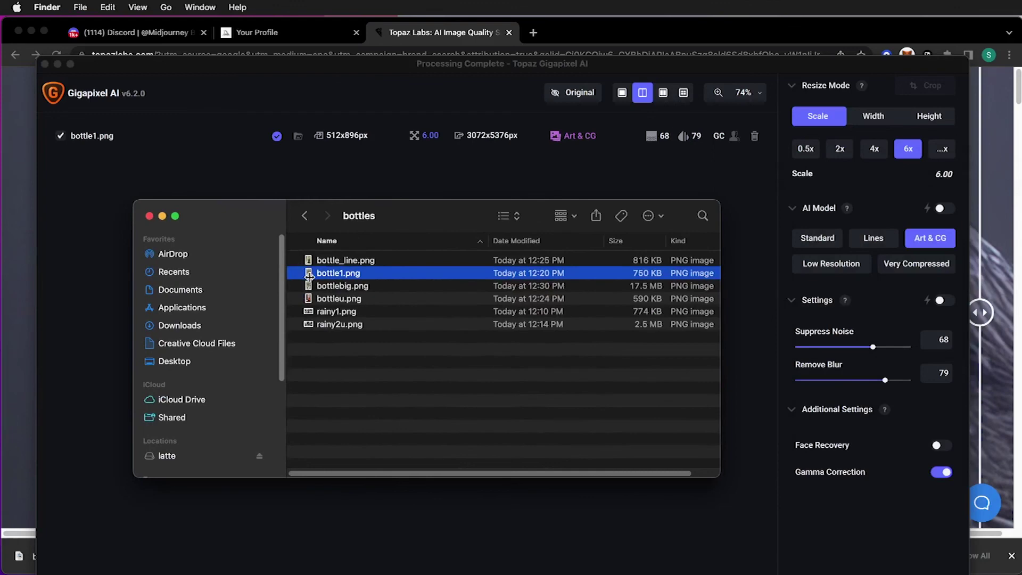
Open bottle1.png and bottlebig.png from the bottles folder in Preview and place their windows side by side.
double_click(312, 274)
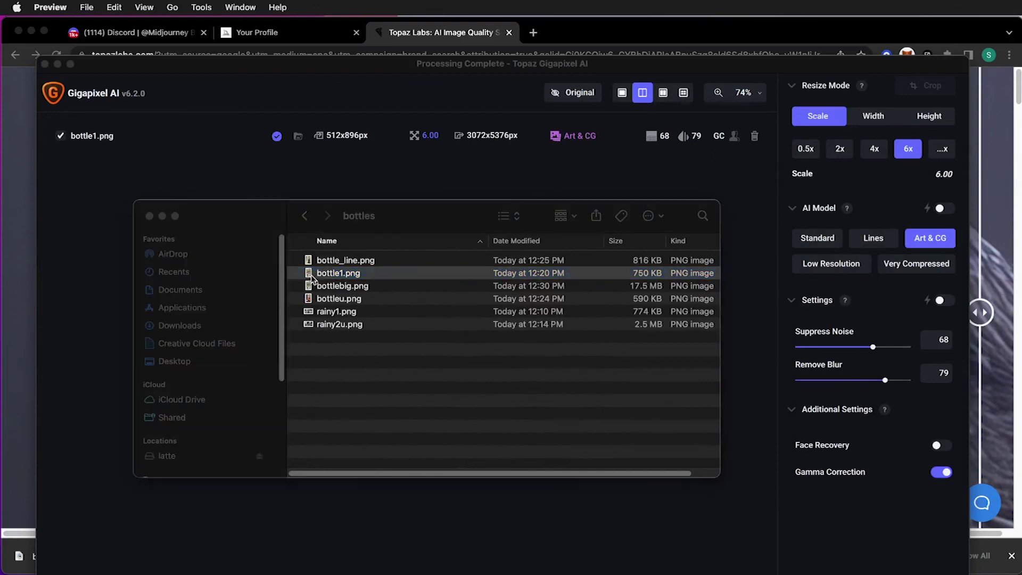
click(470, 218)
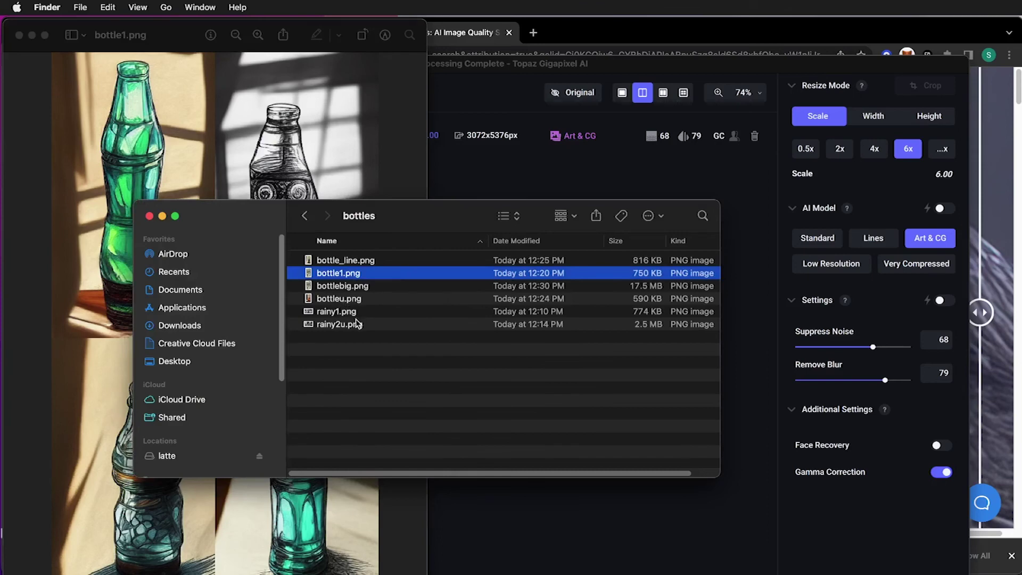
double_click(347, 287)
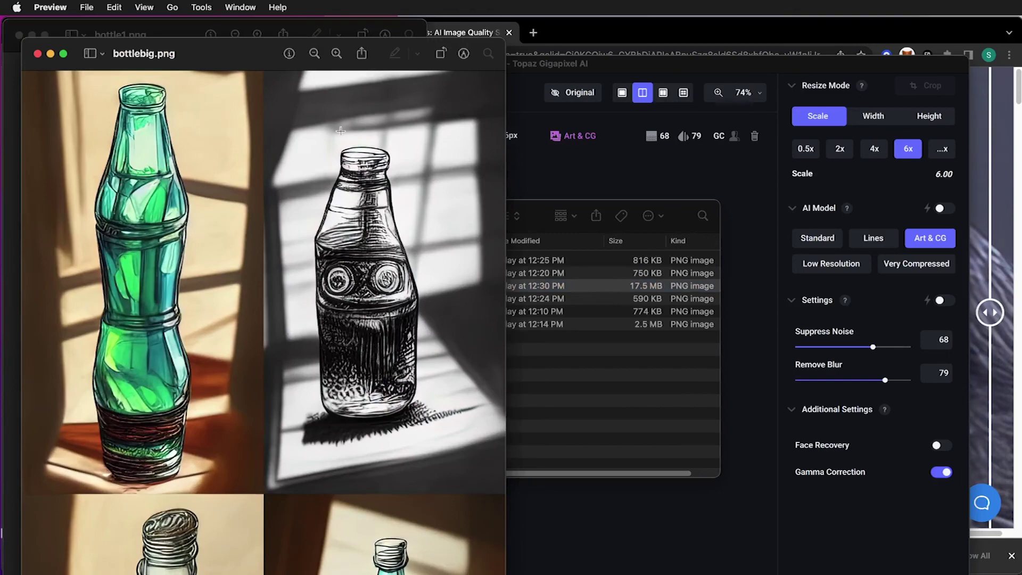
drag(215, 56, 611, 66)
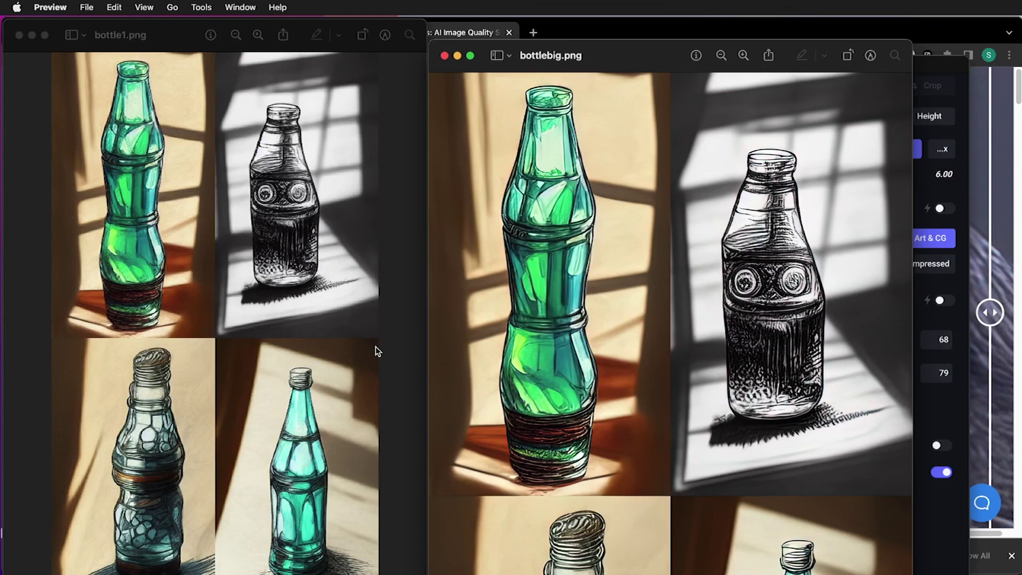
Enlarge the view of bottle1.png and compare its detail with bottlebig.png.
key(super+Tab)
key(super+Tab)
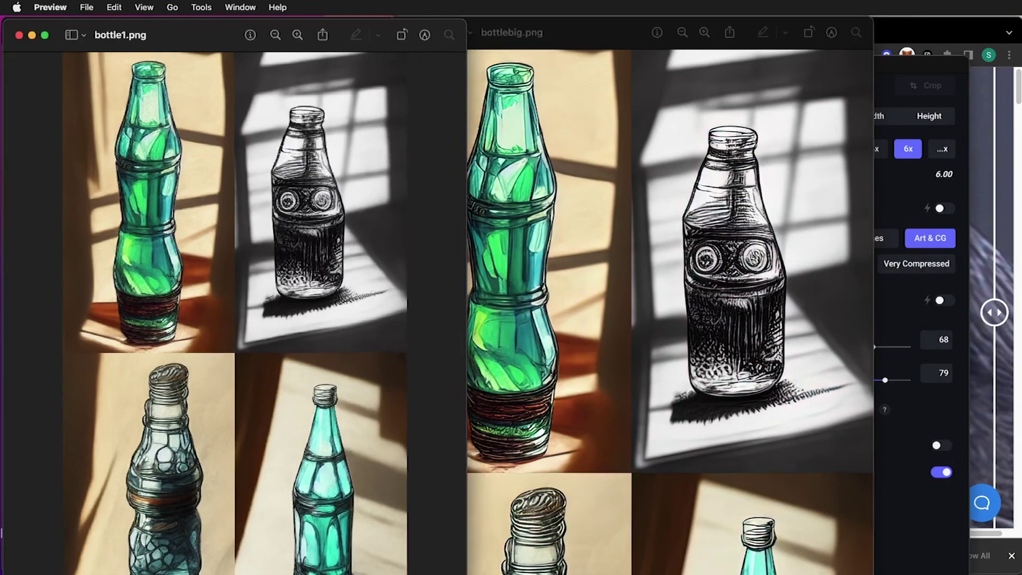
key(super+plus)
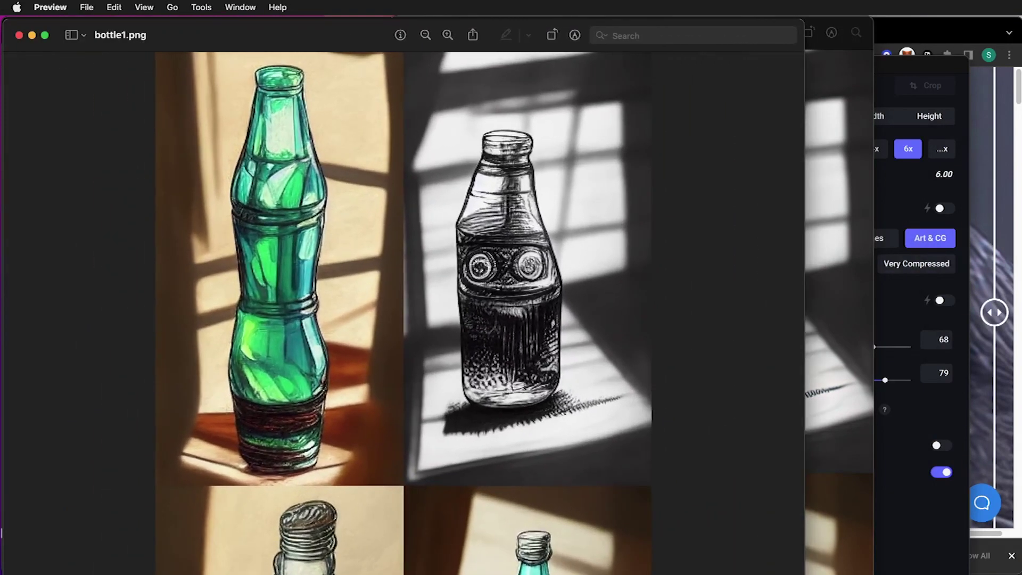
key(super+0)
click(865, 355)
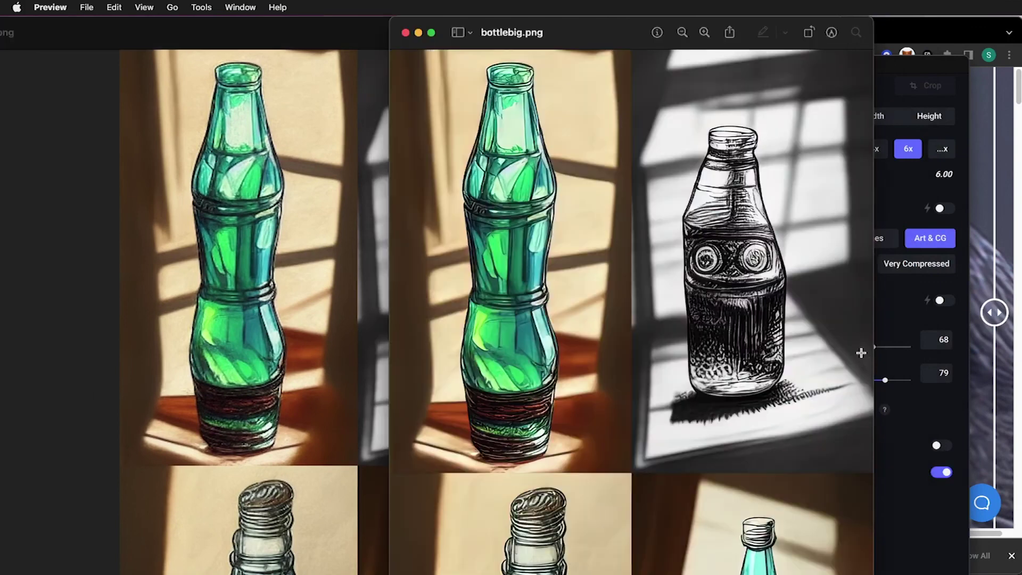